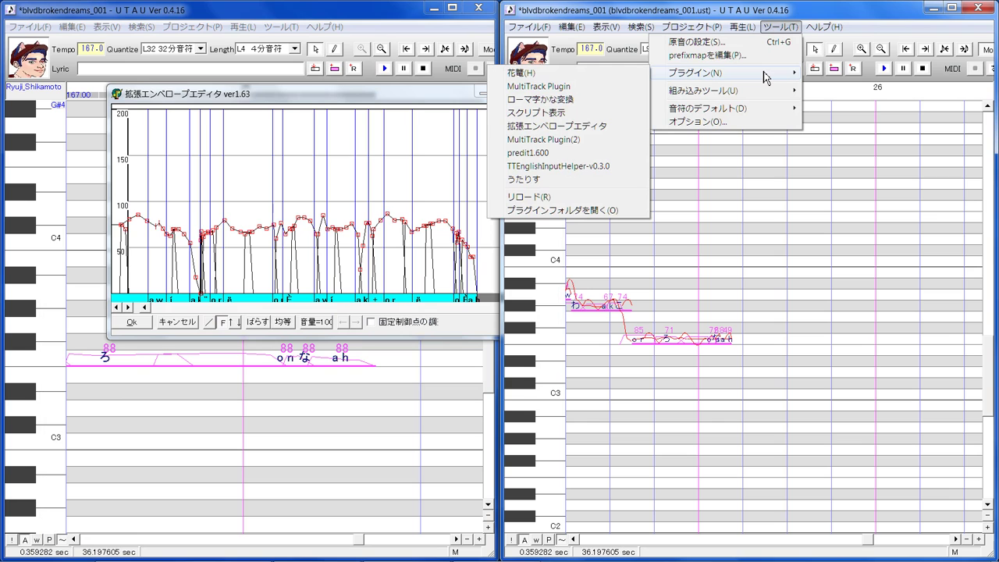
- Open the 拡張エンベロープエディタ plugin for the second blvdbrokendreams_001 project and stack its window beneath the first project's envelope editor
{"action": "left_click", "coordinate": [629, 126]}
{"action": "left_click_drag", "start_coordinate": [337, 354], "coordinate": [506, 289]}
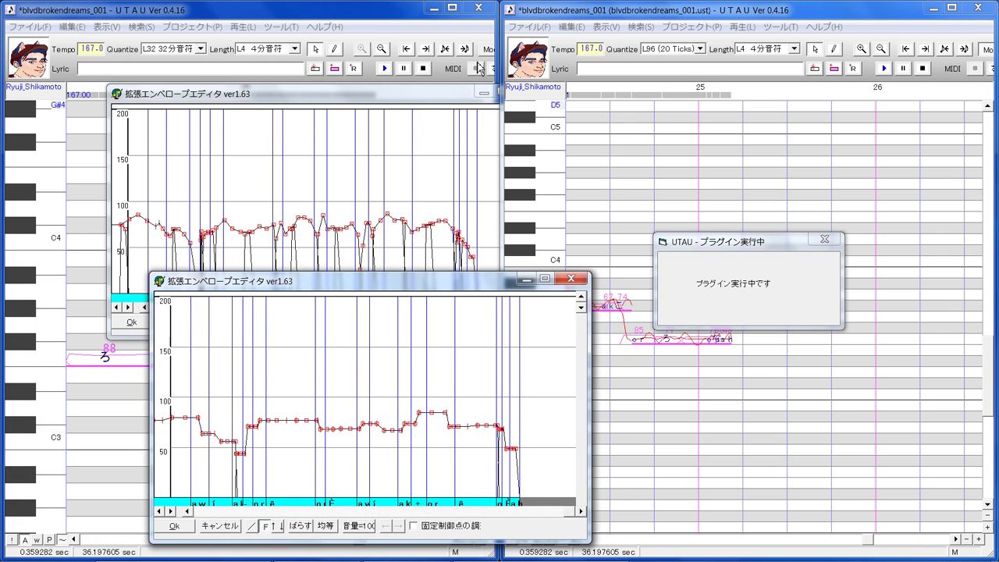
{"action": "left_click_drag", "start_coordinate": [442, 97], "coordinate": [496, 40]}
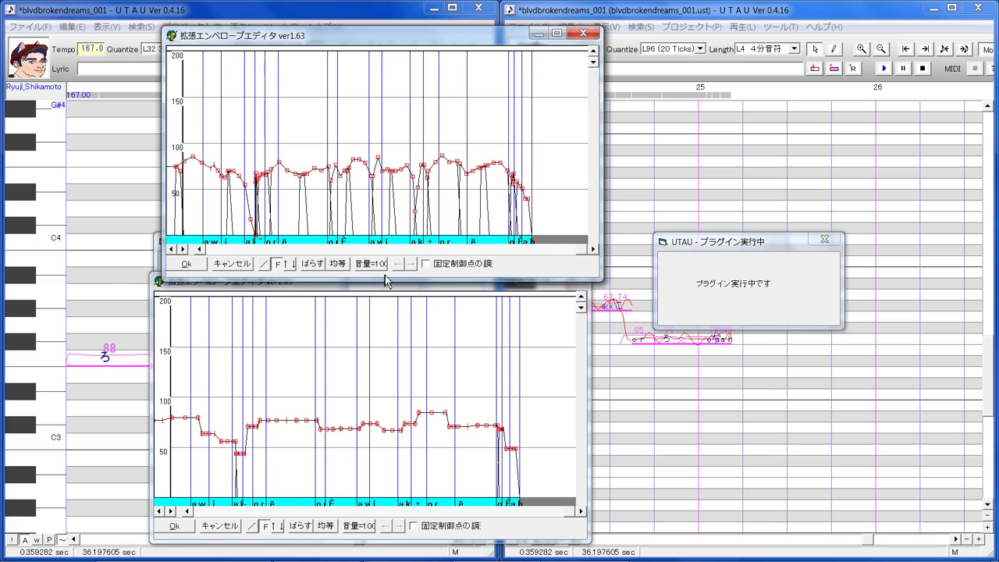
- Bring both envelope editors to the opening notes of the song at a matching zoom for comparison
{"action": "left_click_drag", "start_coordinate": [582, 250], "coordinate": [217, 261]}
{"action": "left_click", "coordinate": [182, 249]}
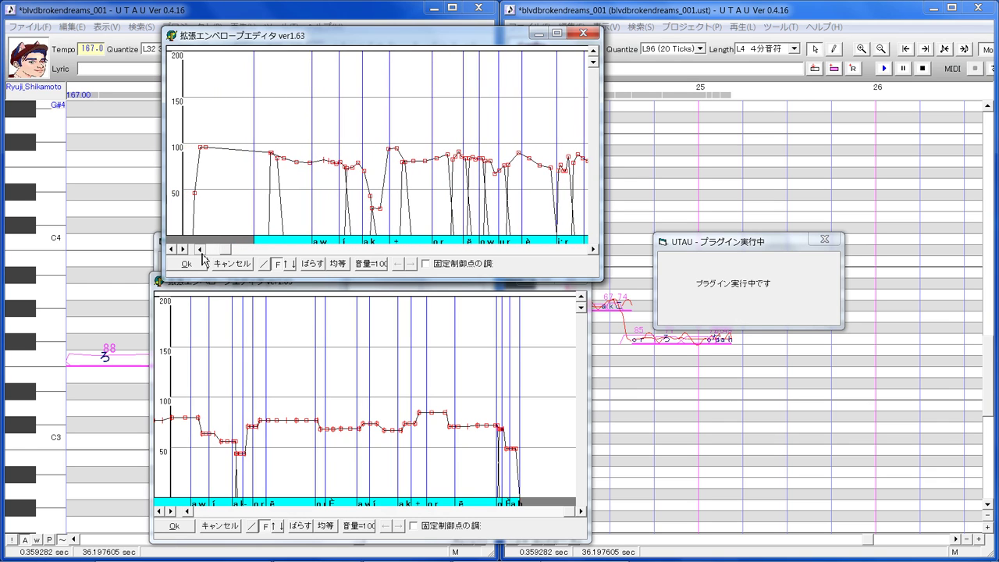
{"action": "left_click", "coordinate": [187, 512]}
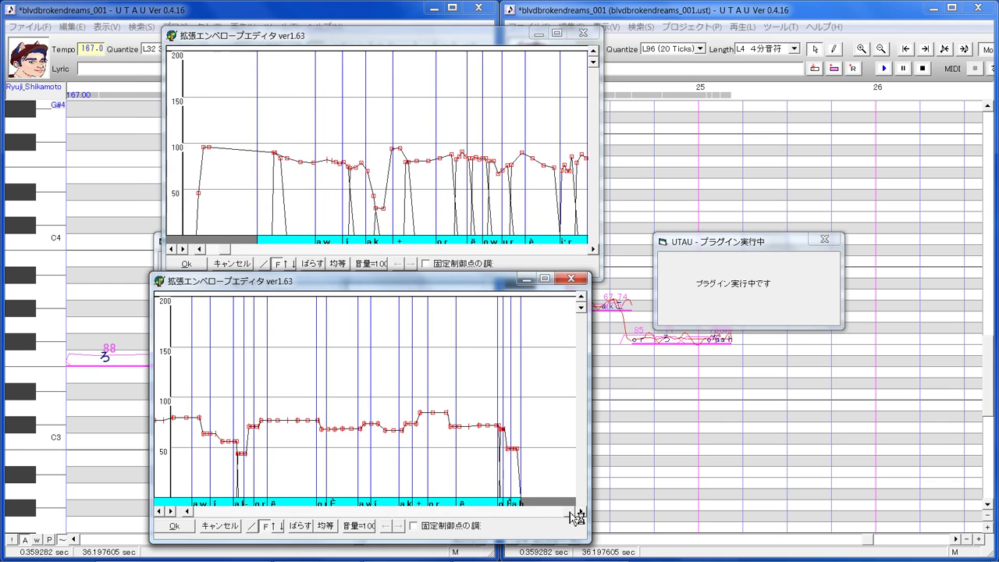
{"action": "left_click_drag", "start_coordinate": [569, 512], "coordinate": [492, 514]}
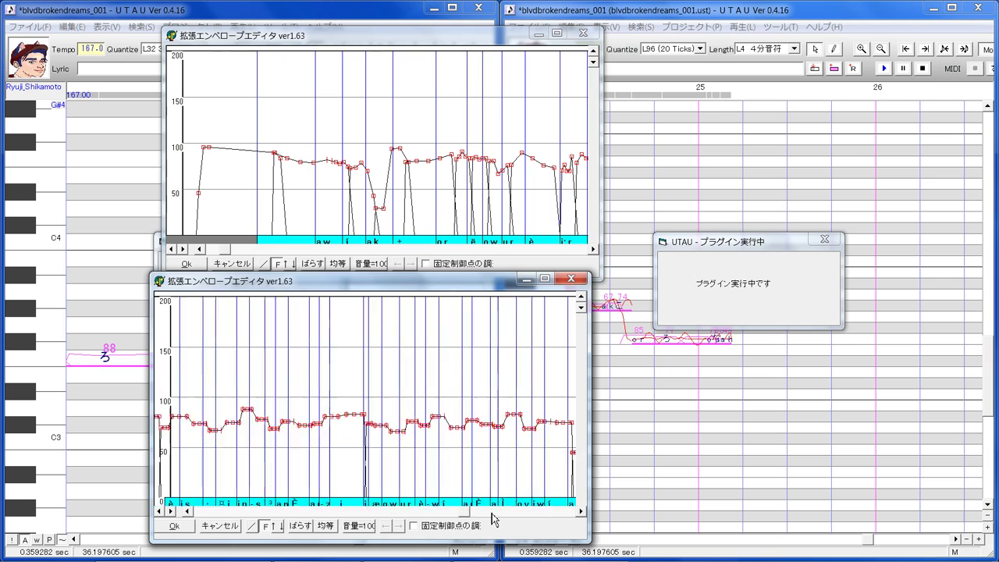
{"action": "left_click", "coordinate": [161, 511]}
{"action": "left_click", "coordinate": [170, 511]}
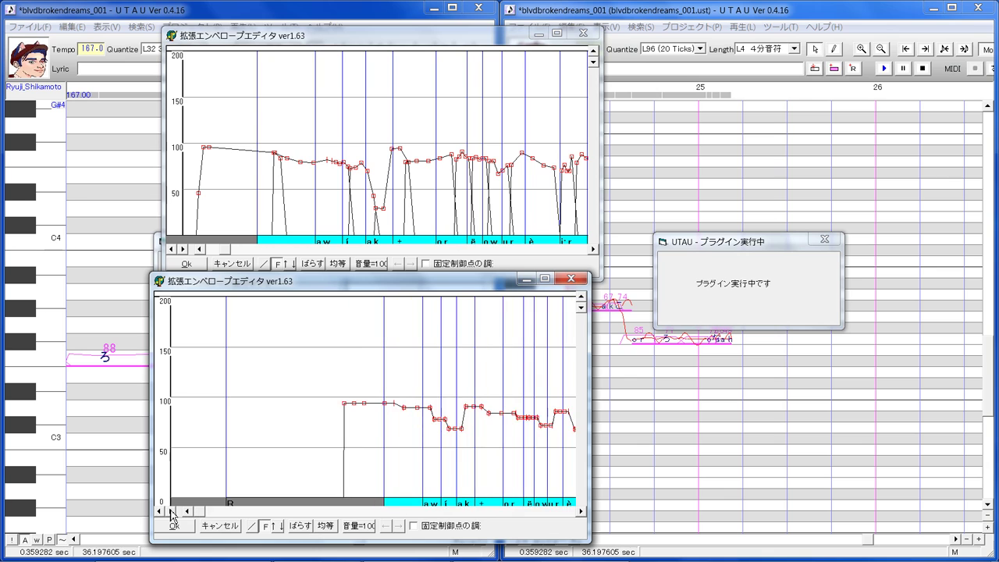
{"action": "left_click", "coordinate": [171, 512]}
{"action": "left_click_drag", "start_coordinate": [201, 511], "coordinate": [216, 517]}
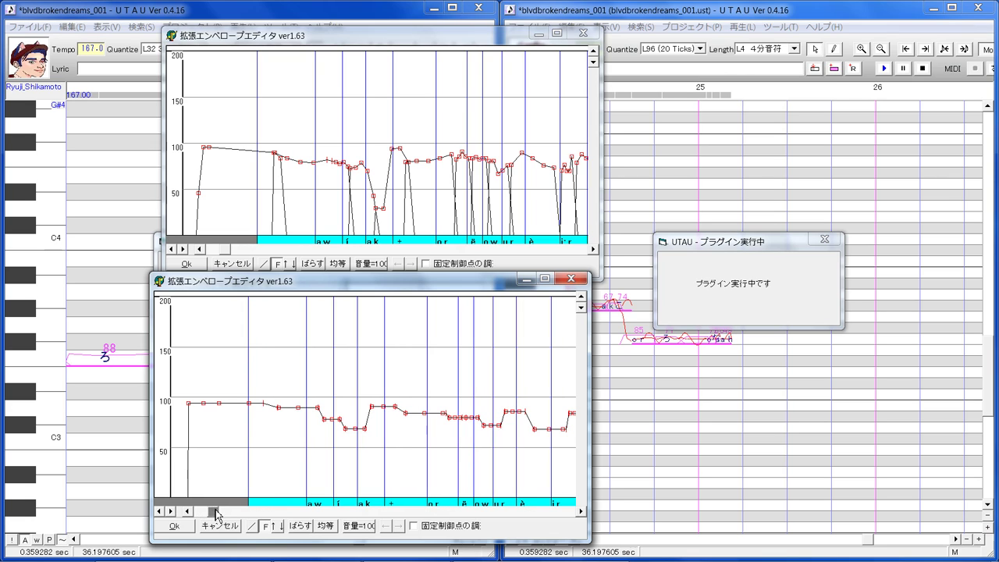
- Use line drawing to slope the lower editor's opening envelope down from about 98 to 85, with a dip to about 28 at "ak"
{"action": "mouse_move", "coordinate": [188, 403]}
{"action": "left_mouse_down"}
{"action": "mouse_move", "coordinate": [244, 413]}
{"action": "mouse_move", "coordinate": [190, 404]}
{"action": "left_mouse_up"}
{"action": "left_click", "coordinate": [202, 399]}
{"action": "left_click", "coordinate": [252, 526]}
{"action": "mouse_move", "coordinate": [188, 401]}
{"action": "left_mouse_down"}
{"action": "mouse_move", "coordinate": [275, 422]}
{"action": "mouse_move", "coordinate": [266, 412]}
{"action": "left_mouse_up"}
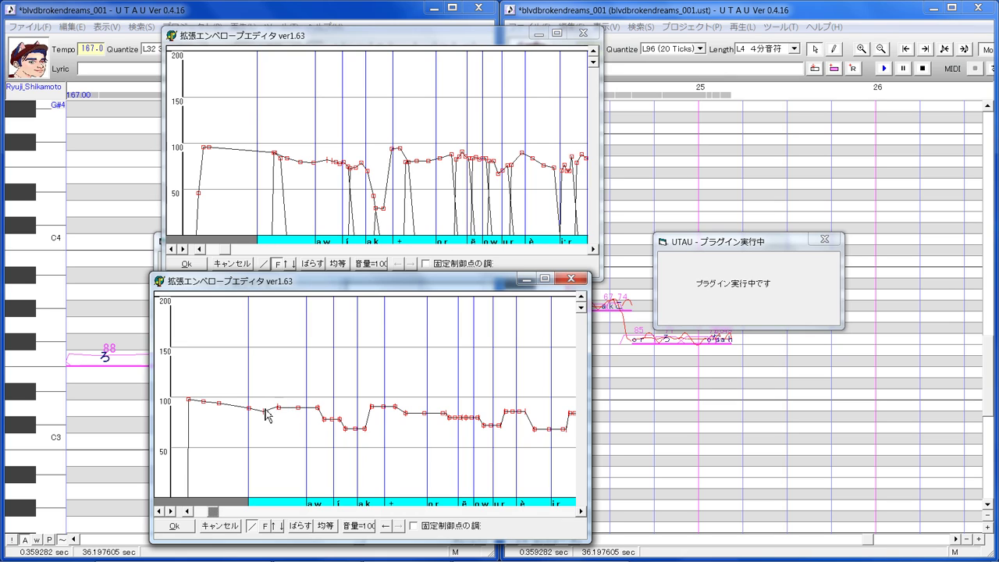
{"action": "mouse_move", "coordinate": [250, 412]}
{"action": "left_mouse_down"}
{"action": "mouse_move", "coordinate": [346, 427]}
{"action": "mouse_move", "coordinate": [356, 413]}
{"action": "mouse_move", "coordinate": [384, 502]}
{"action": "mouse_move", "coordinate": [374, 474]}
{"action": "left_mouse_up"}
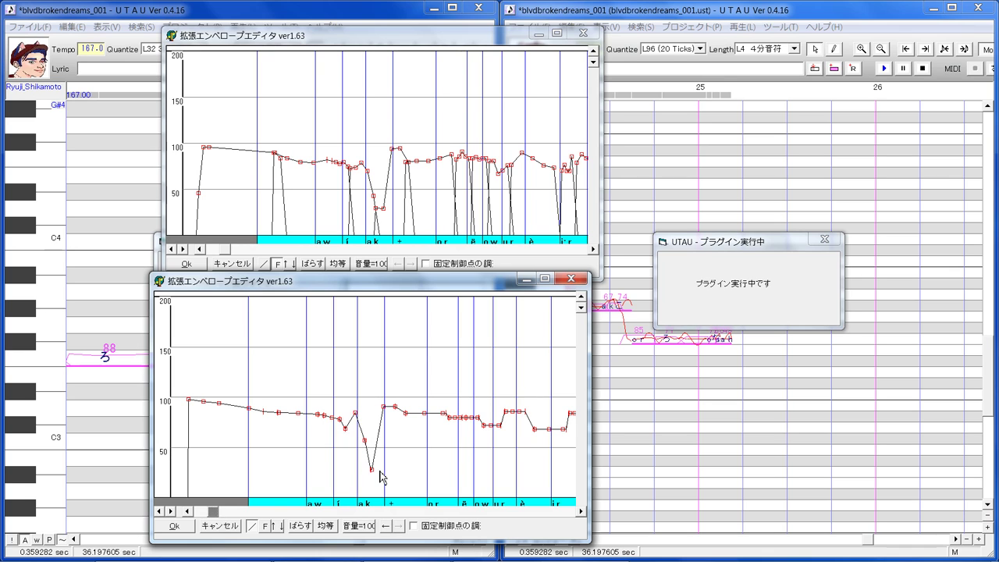
- Redraw the lower envelope's flat steps after "ak" as a curve through "or", "ow" and "ur", peaking at about 94 before "è"
{"action": "left_click_drag", "start_coordinate": [383, 407], "coordinate": [453, 410]}
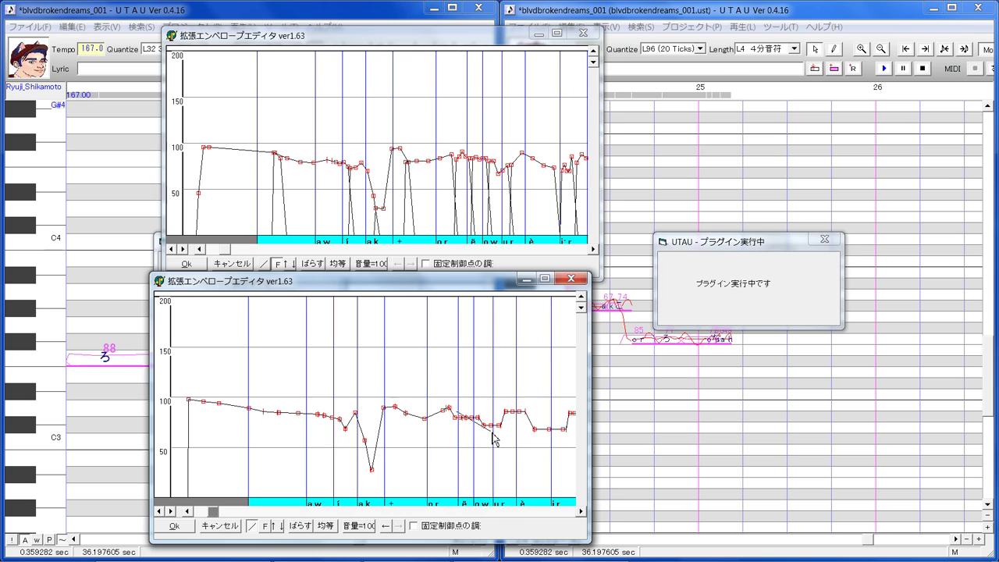
{"action": "left_click_drag", "start_coordinate": [492, 433], "coordinate": [513, 406]}
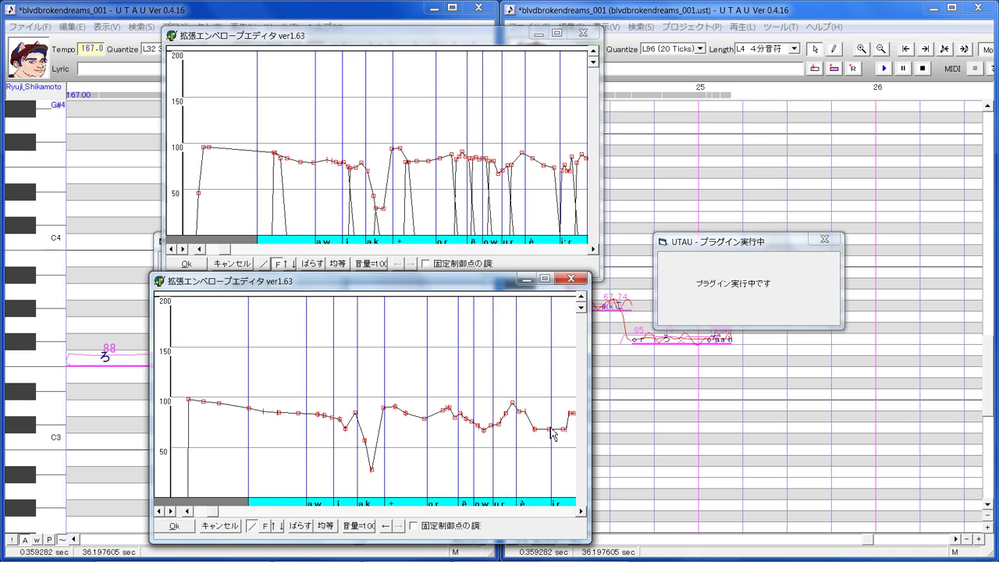
{"action": "left_click_drag", "start_coordinate": [550, 428], "coordinate": [549, 421]}
- Smooth the lower envelope from "ir" through "ow" up to the rest, keeping it at about 80 to 88 like the reference
{"action": "left_click_drag", "start_coordinate": [214, 513], "coordinate": [235, 513]}
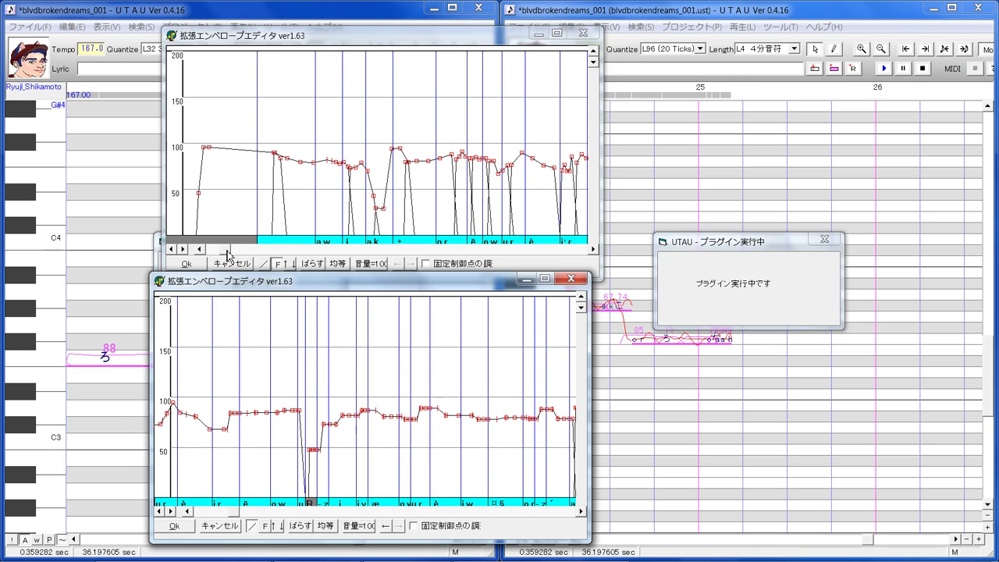
{"action": "left_click_drag", "start_coordinate": [226, 250], "coordinate": [246, 256]}
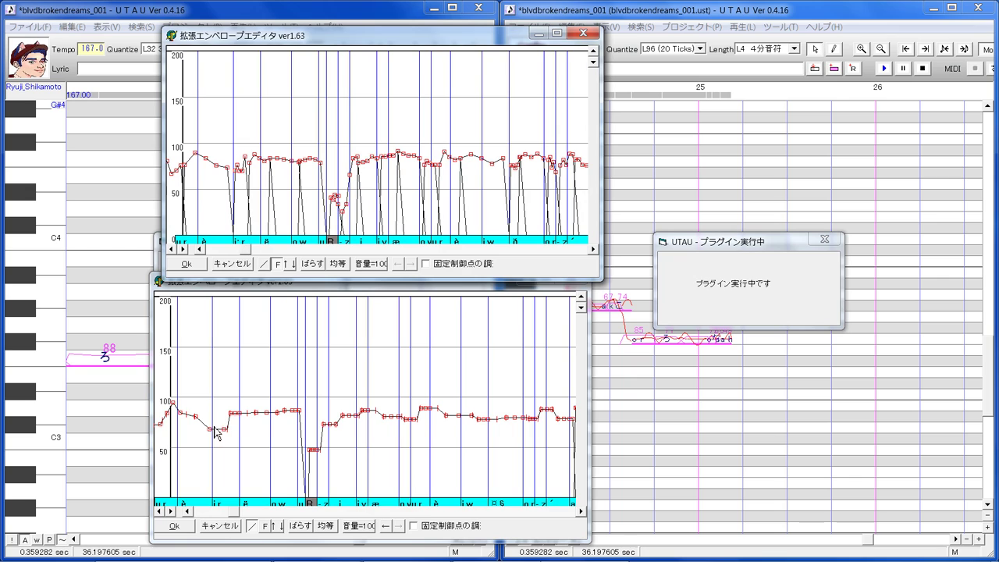
{"action": "mouse_move", "coordinate": [208, 422]}
{"action": "left_mouse_down"}
{"action": "mouse_move", "coordinate": [277, 421]}
{"action": "mouse_move", "coordinate": [268, 425]}
{"action": "mouse_move", "coordinate": [270, 413]}
{"action": "mouse_move", "coordinate": [269, 423]}
{"action": "left_mouse_up"}
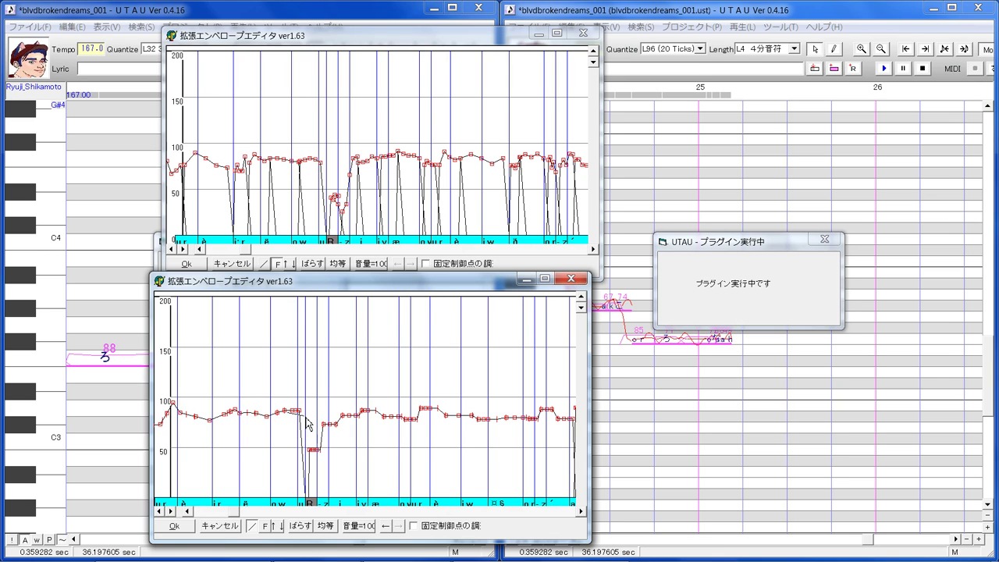
{"action": "left_click_drag", "start_coordinate": [305, 418], "coordinate": [305, 420]}
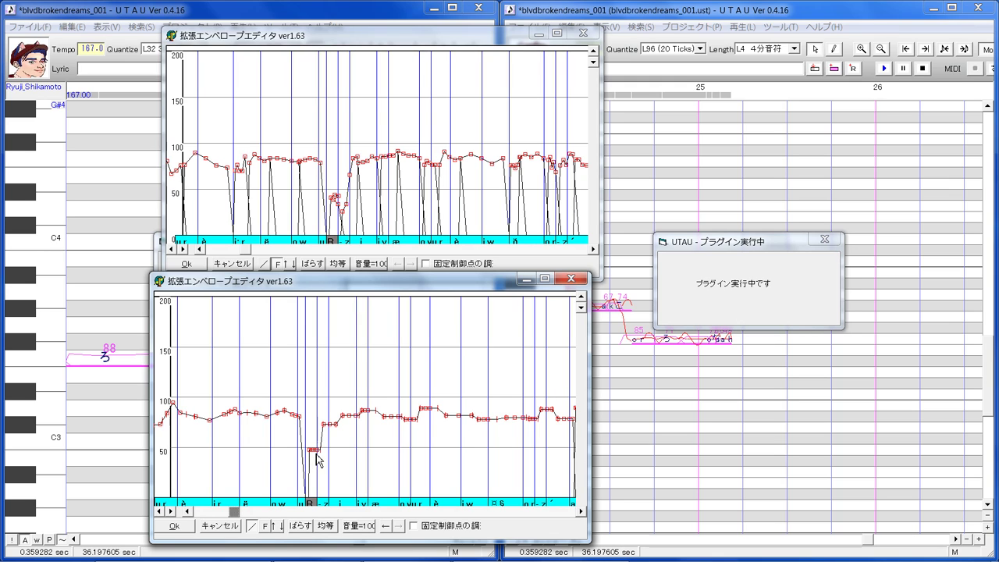
- Dip the lower envelope to about 30 at "-z" after the rest, and curve it through "iv" and "æ" to a peak of about 93 at "ur"
{"action": "left_click_drag", "start_coordinate": [323, 468], "coordinate": [330, 453]}
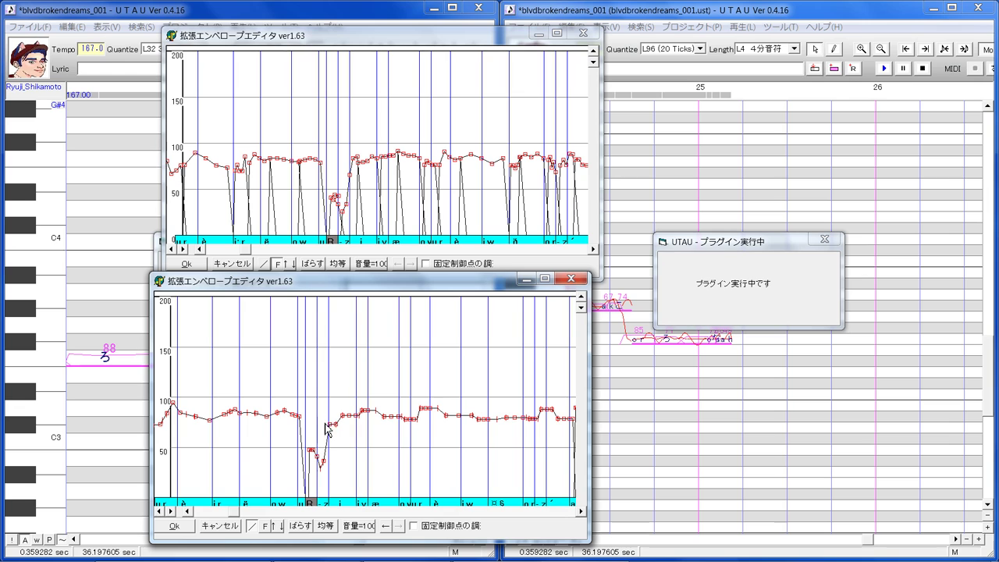
{"action": "left_click_drag", "start_coordinate": [333, 420], "coordinate": [323, 466]}
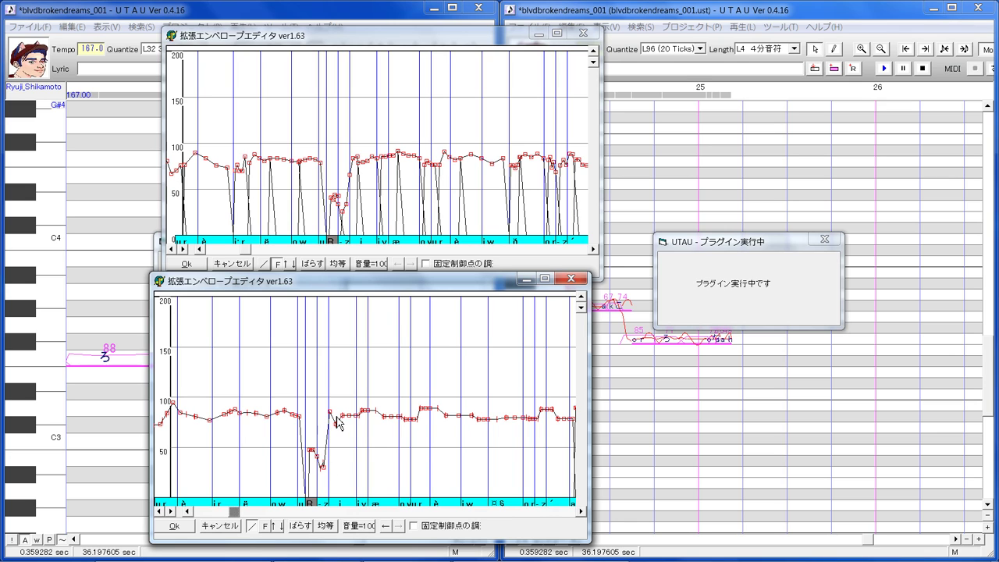
{"action": "left_click_drag", "start_coordinate": [336, 416], "coordinate": [377, 412]}
{"action": "left_click_drag", "start_coordinate": [377, 408], "coordinate": [428, 403]}
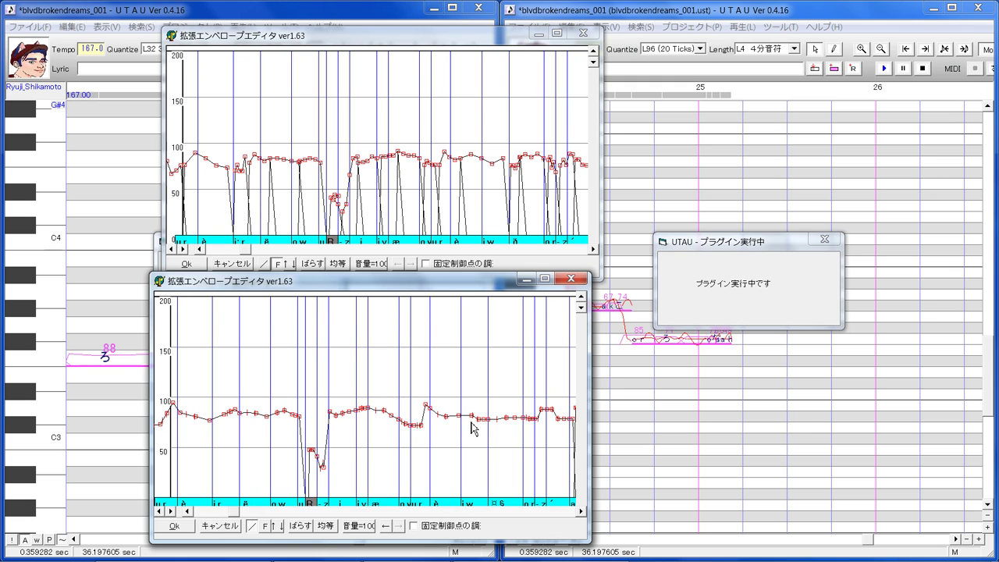
- Reshape the lower envelope from "è" and "iw" through "or-z" to follow the reference, peaking at about 98 just before "ar"
{"action": "left_click_drag", "start_coordinate": [234, 512], "coordinate": [246, 513]}
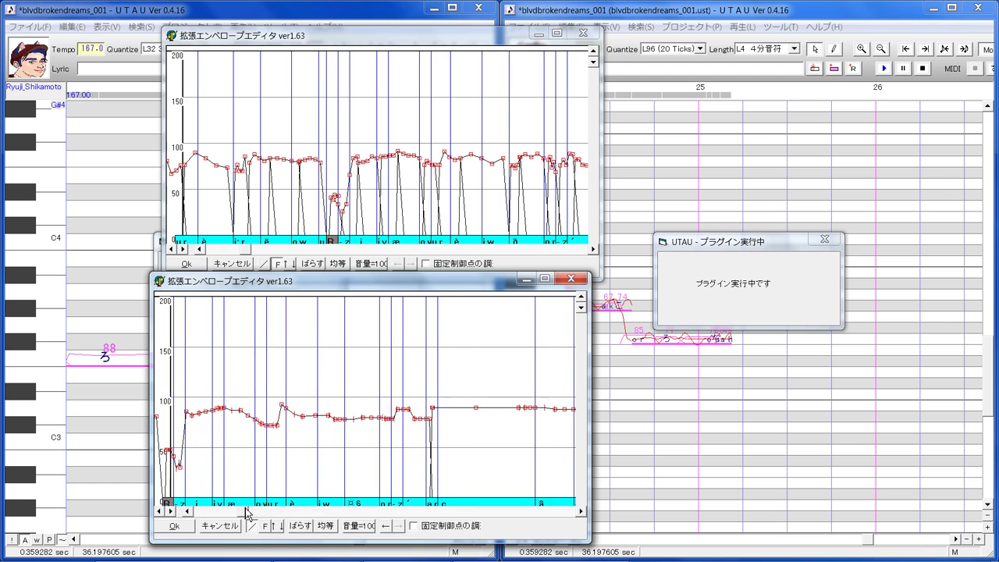
{"action": "left_click_drag", "start_coordinate": [248, 250], "coordinate": [258, 250]}
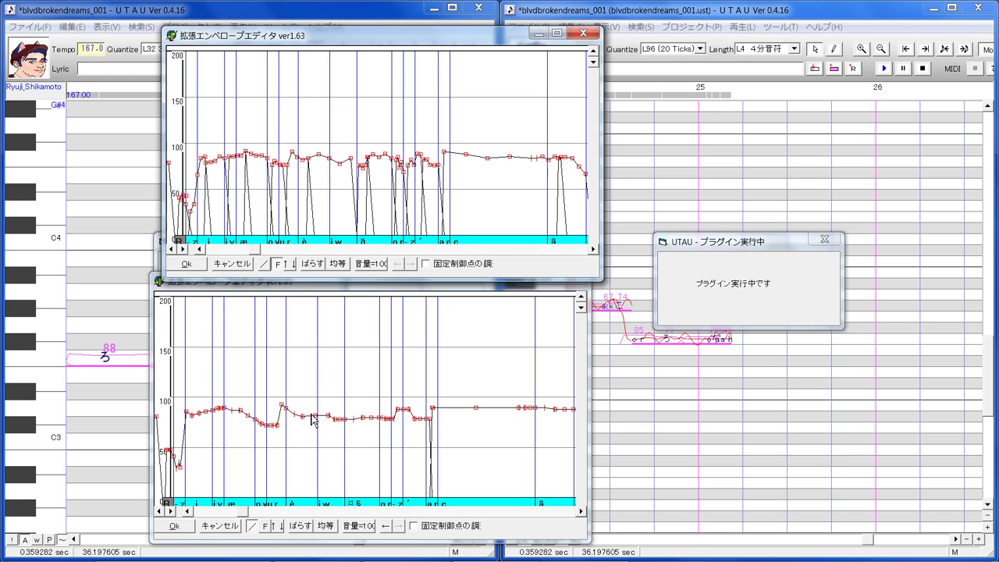
{"action": "mouse_move", "coordinate": [309, 412]}
{"action": "left_mouse_down"}
{"action": "mouse_move", "coordinate": [326, 410]}
{"action": "mouse_move", "coordinate": [321, 424]}
{"action": "mouse_move", "coordinate": [341, 413]}
{"action": "left_mouse_up"}
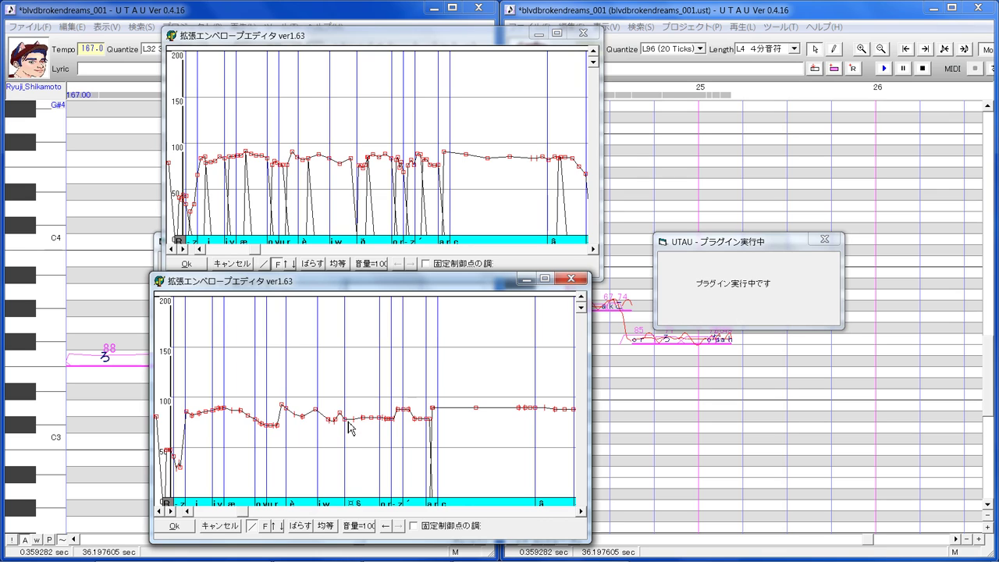
{"action": "left_click_drag", "start_coordinate": [352, 410], "coordinate": [364, 406]}
{"action": "left_click_drag", "start_coordinate": [379, 407], "coordinate": [390, 413]}
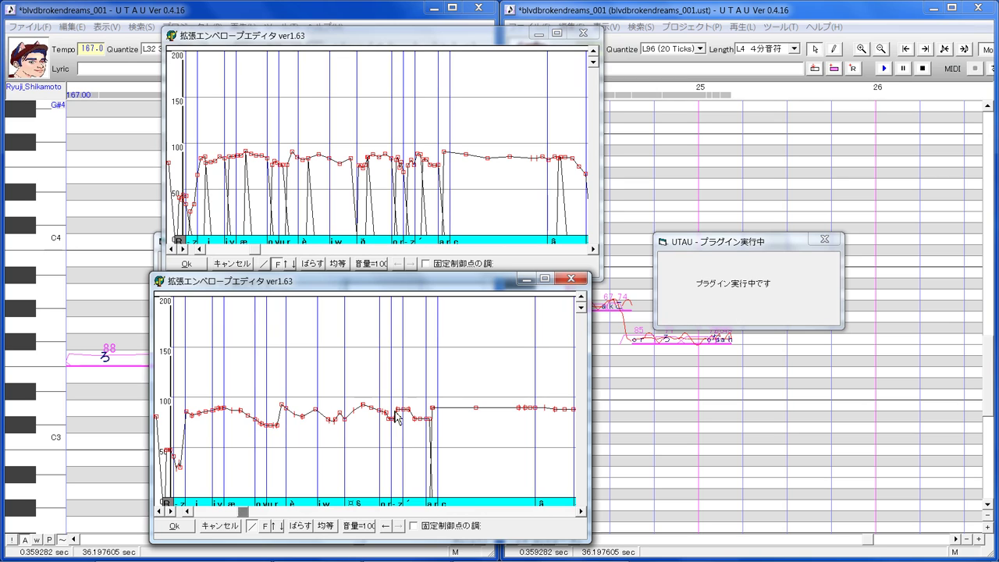
{"action": "mouse_move", "coordinate": [393, 411]}
{"action": "left_mouse_down"}
{"action": "mouse_move", "coordinate": [403, 399]}
{"action": "mouse_move", "coordinate": [439, 422]}
{"action": "left_mouse_up"}
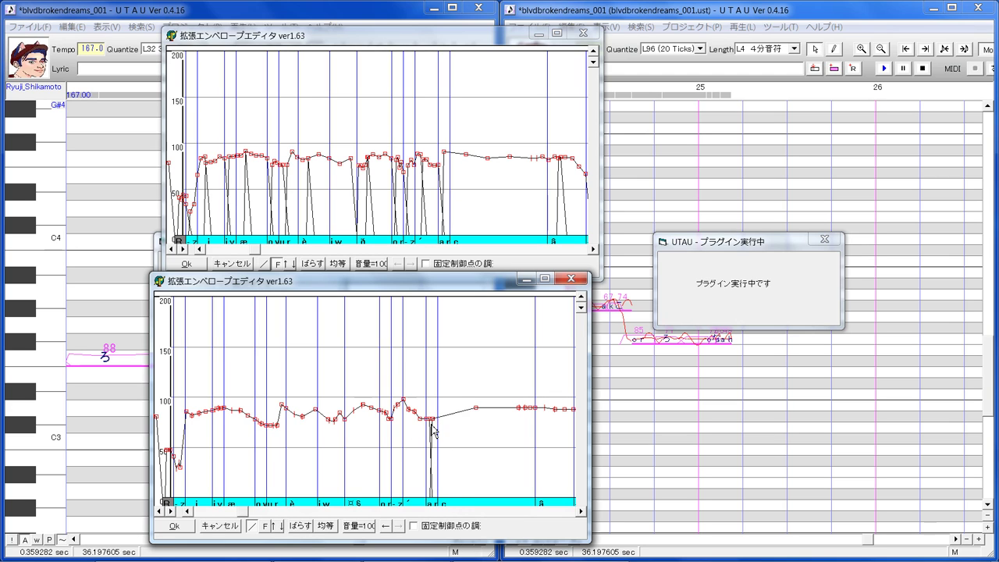
- Raise the start of the long note at "ar" to about 97 and slope it gently down toward "-y"
{"action": "left_click_drag", "start_coordinate": [242, 511], "coordinate": [250, 511]}
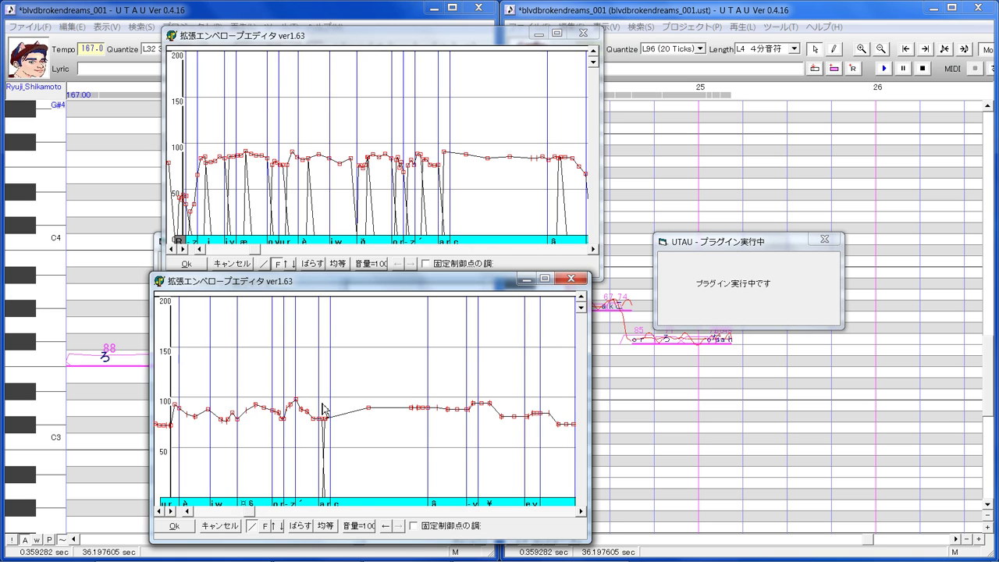
{"action": "left_click_drag", "start_coordinate": [325, 411], "coordinate": [333, 404]}
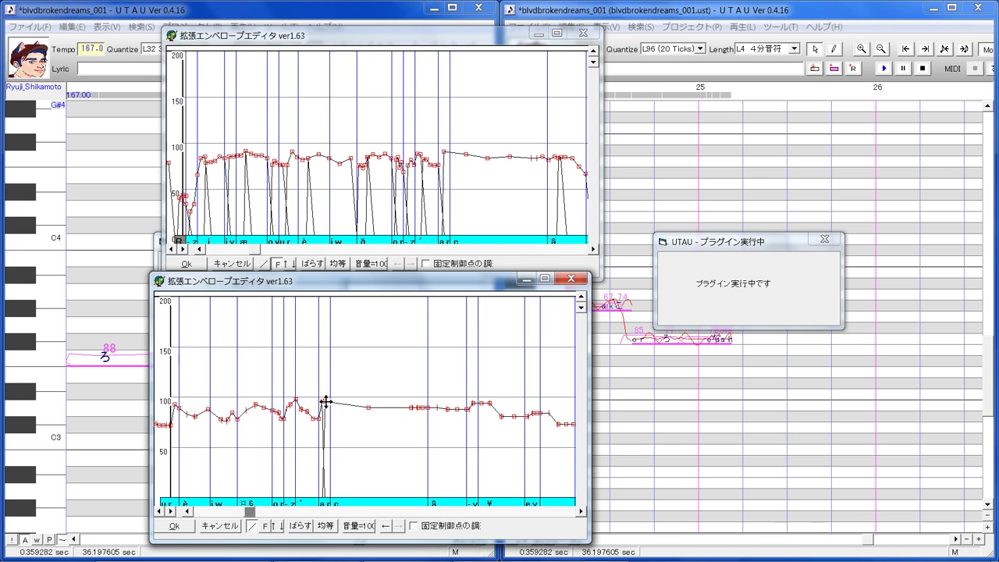
{"action": "left_click_drag", "start_coordinate": [325, 401], "coordinate": [321, 416]}
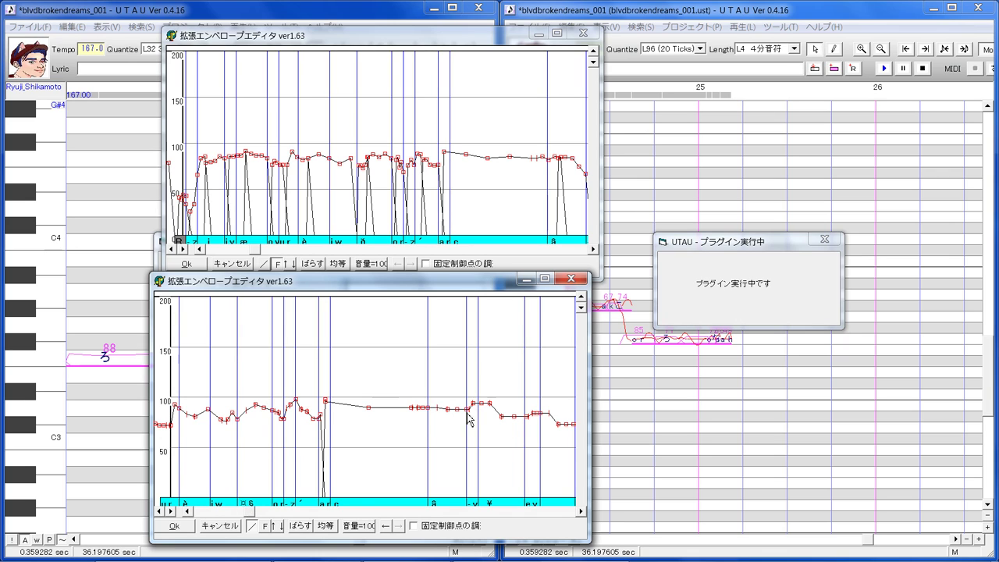
{"action": "left_click_drag", "start_coordinate": [398, 408], "coordinate": [468, 411]}
- Shape the phrase ending with a smooth rise into "al" and a fade to about 54 before the rest, following the reference
{"action": "left_click", "coordinate": [258, 249]}
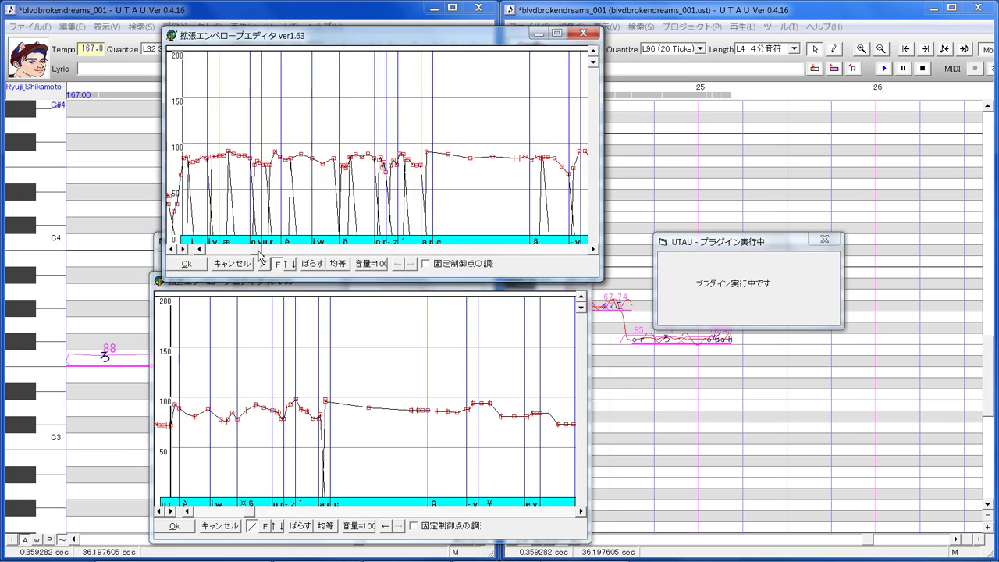
{"action": "left_click_drag", "start_coordinate": [258, 249], "coordinate": [273, 251]}
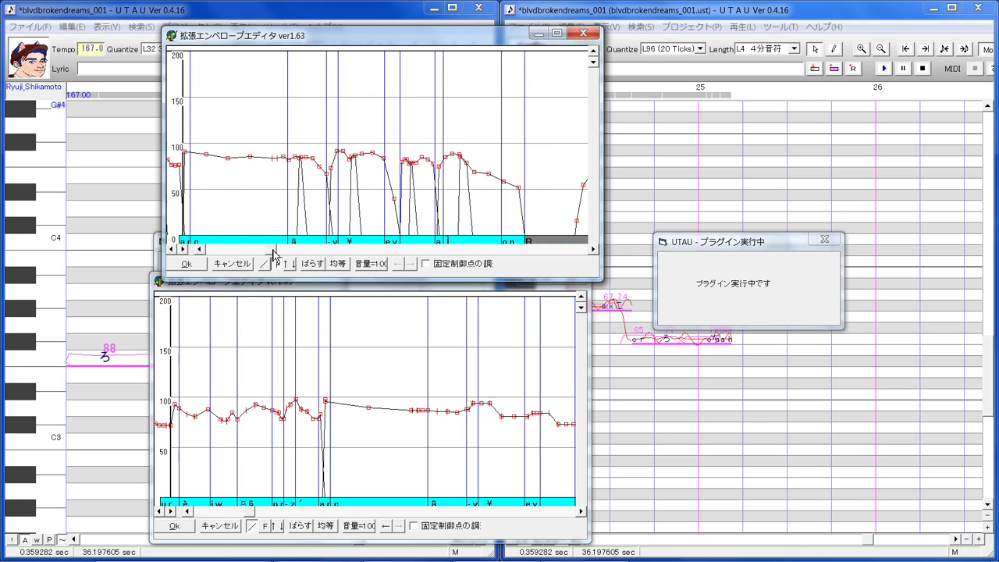
{"action": "left_click_drag", "start_coordinate": [252, 512], "coordinate": [259, 512]}
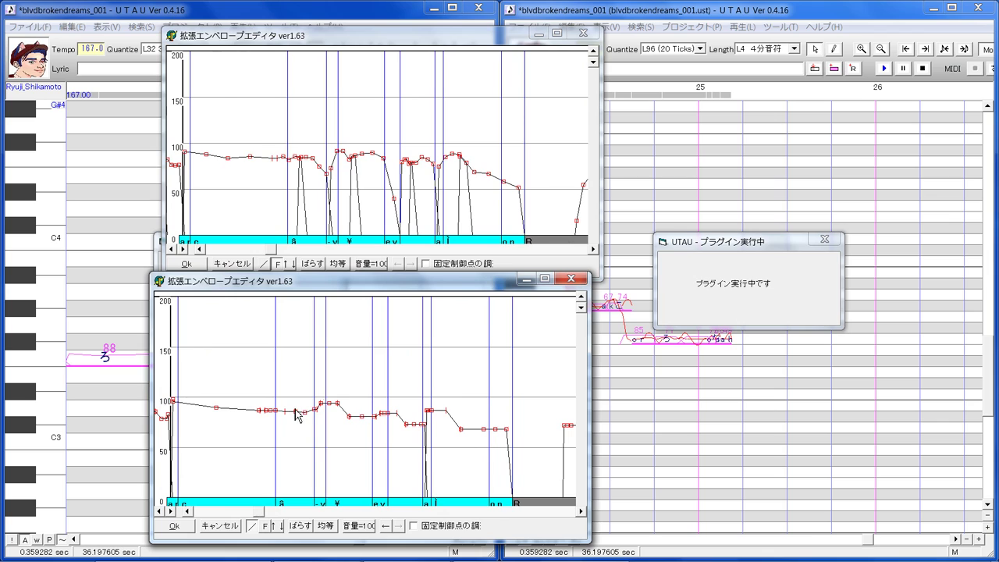
{"action": "left_click_drag", "start_coordinate": [446, 413], "coordinate": [513, 453]}
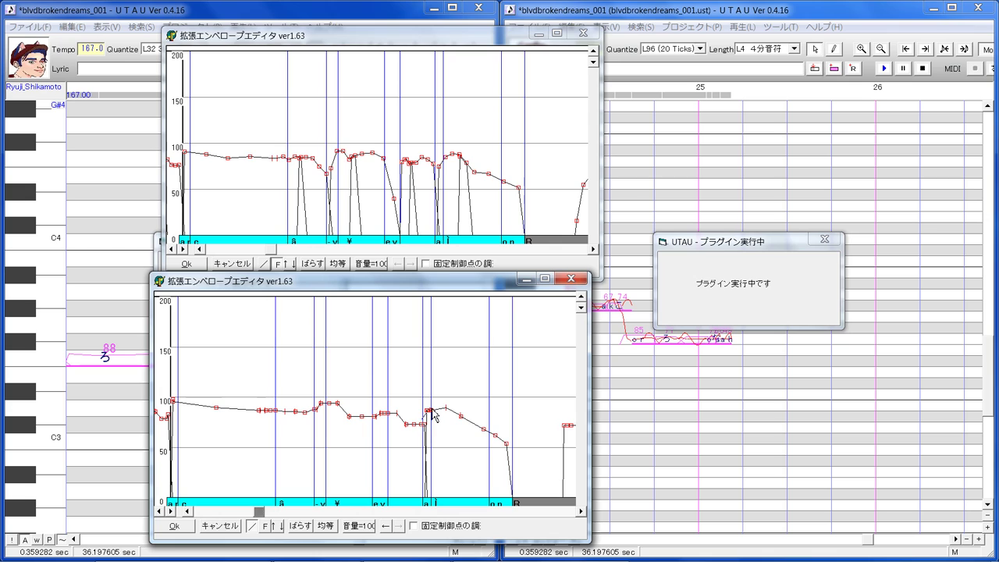
{"action": "left_click_drag", "start_coordinate": [431, 409], "coordinate": [439, 403]}
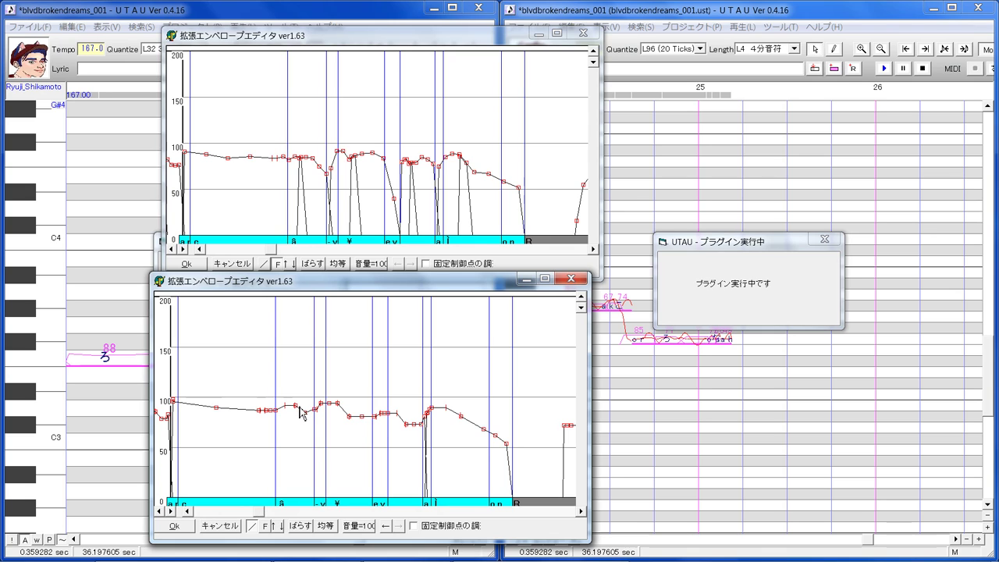
- Dip the lower envelope to about 68 at "-y", arch it to about 92 before "ey", and drop it to about 27 within "ey"
{"action": "mouse_move", "coordinate": [299, 413]}
{"action": "left_mouse_down"}
{"action": "mouse_move", "coordinate": [320, 438]}
{"action": "mouse_move", "coordinate": [333, 408]}
{"action": "left_mouse_up"}
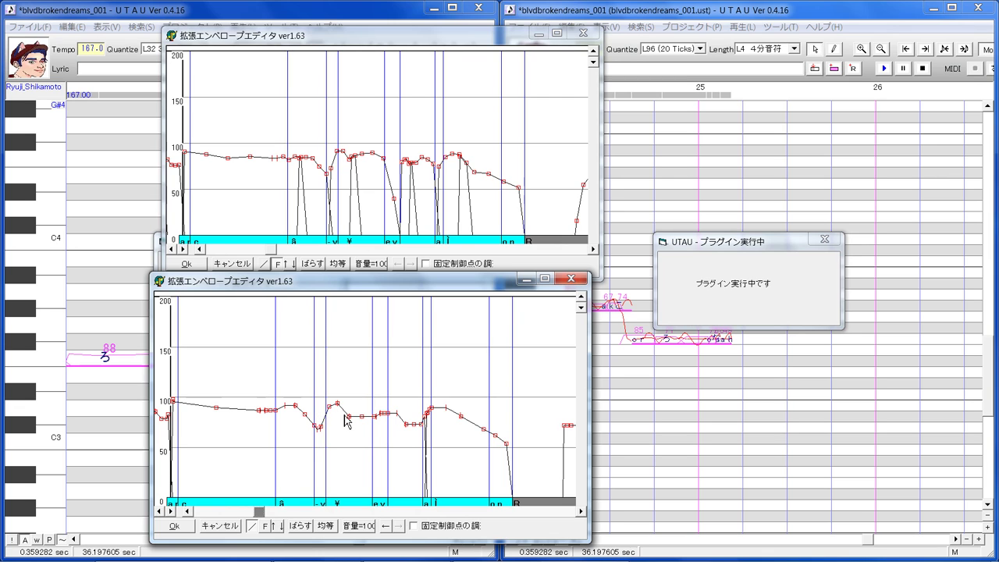
{"action": "left_click_drag", "start_coordinate": [351, 412], "coordinate": [363, 407]}
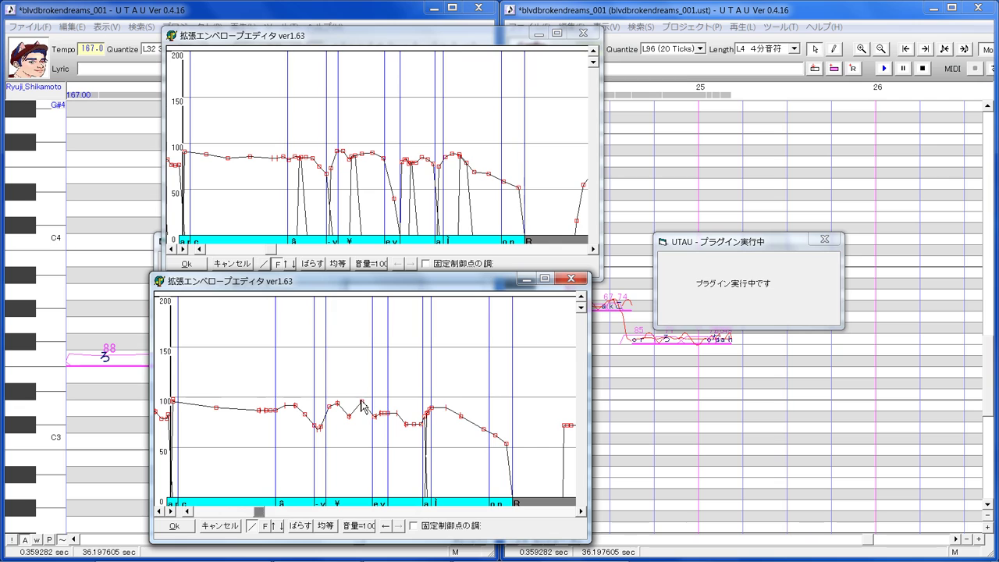
{"action": "left_click_drag", "start_coordinate": [362, 402], "coordinate": [368, 415]}
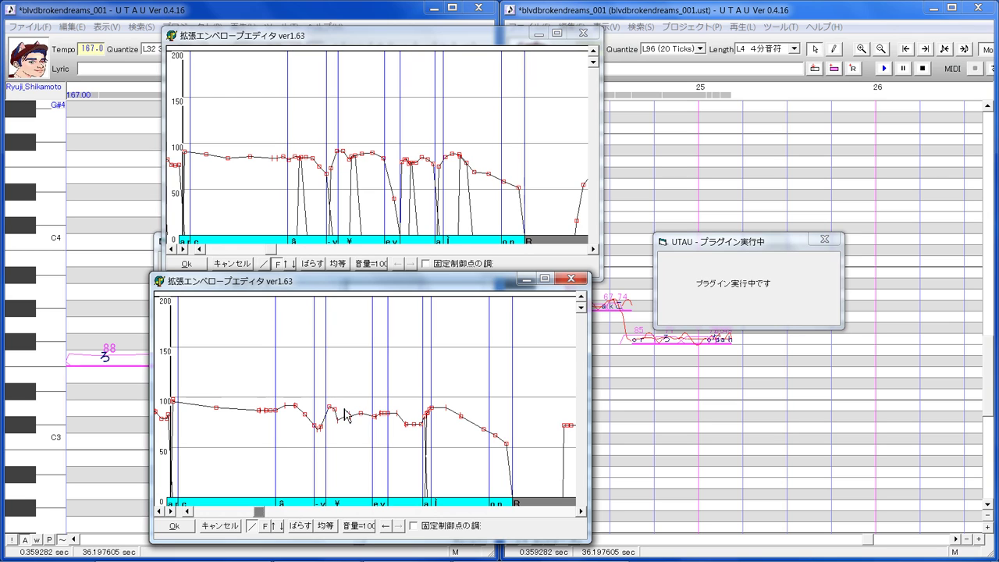
{"action": "mouse_move", "coordinate": [344, 412]}
{"action": "left_mouse_down"}
{"action": "mouse_move", "coordinate": [368, 405]}
{"action": "mouse_move", "coordinate": [384, 471]}
{"action": "left_mouse_up"}
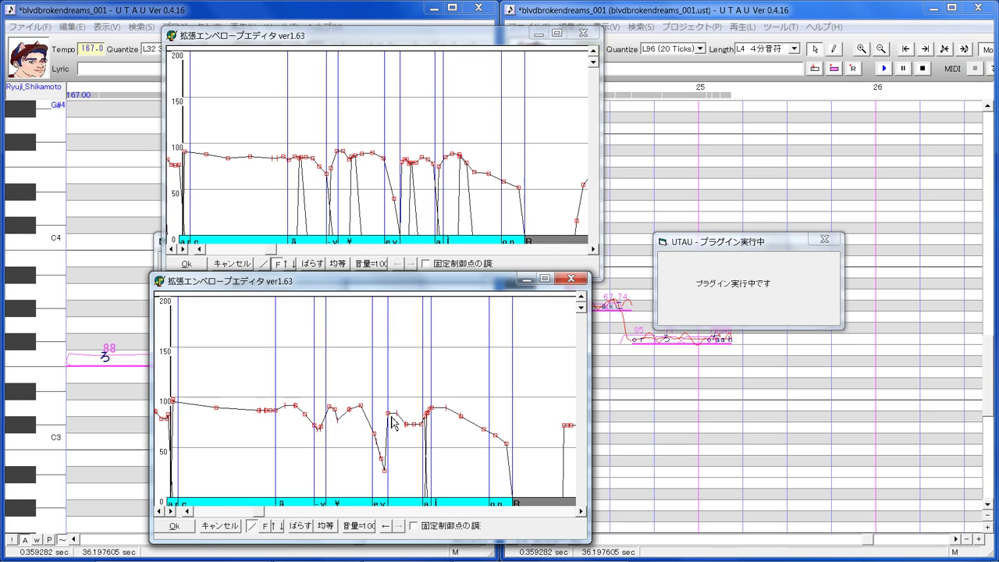
- Shape the lower envelope from late "ey" into "al": ripples near 88, a dip to about 60, and a rounded rise to about 94
{"action": "left_click_drag", "start_coordinate": [387, 422], "coordinate": [399, 409]}
{"action": "left_click_drag", "start_coordinate": [404, 422], "coordinate": [427, 408]}
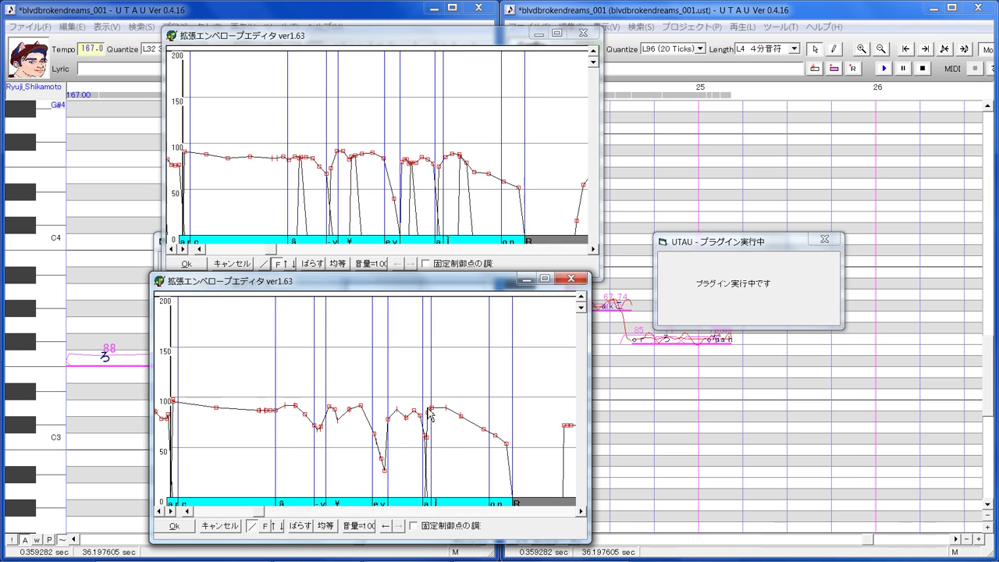
{"action": "left_click_drag", "start_coordinate": [427, 407], "coordinate": [441, 403]}
{"action": "left_click_drag", "start_coordinate": [460, 416], "coordinate": [461, 406]}
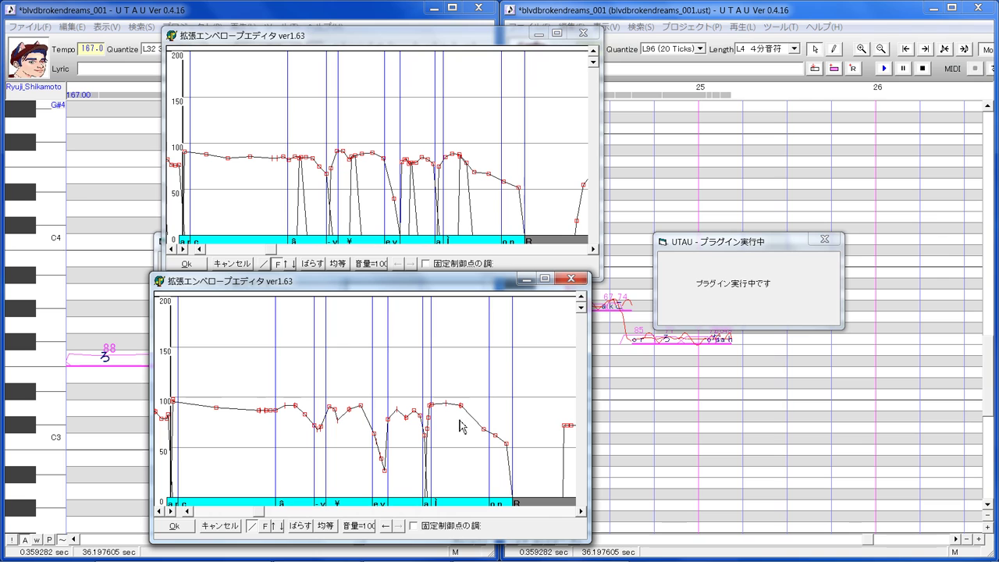
{"action": "left_click_drag", "start_coordinate": [459, 419], "coordinate": [469, 425]}
- In the phrase starting at "C", fade the lower envelope in to about 80, dip it to about 68 before "on", and raise it toward "l"
{"action": "left_click_drag", "start_coordinate": [263, 512], "coordinate": [283, 520]}
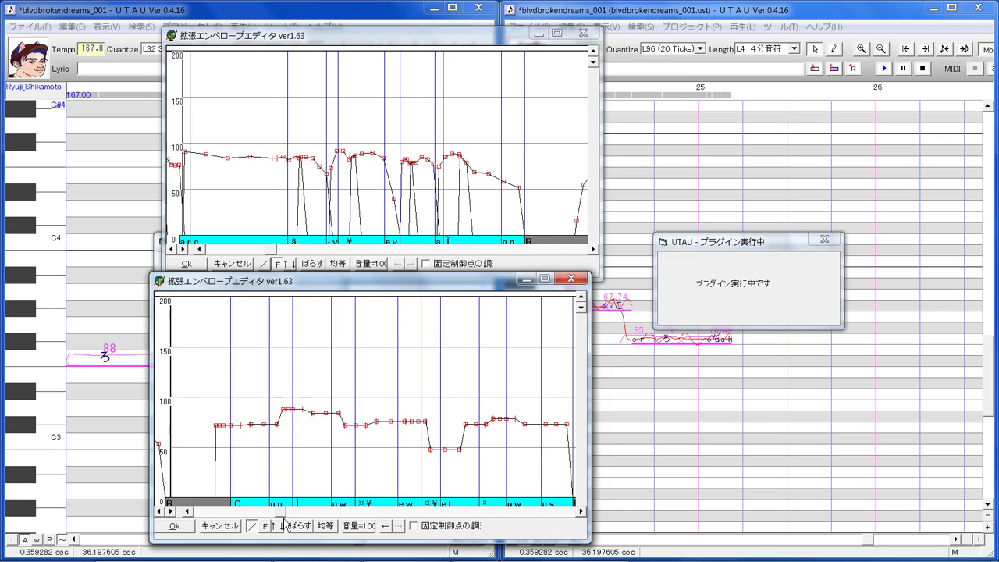
{"action": "left_click_drag", "start_coordinate": [273, 249], "coordinate": [296, 269]}
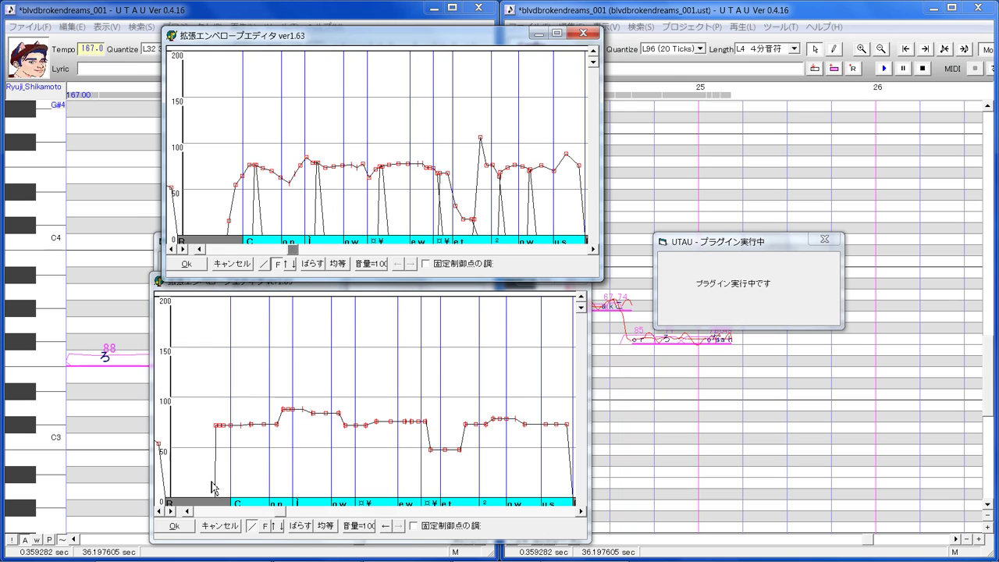
{"action": "left_click_drag", "start_coordinate": [212, 474], "coordinate": [231, 418]}
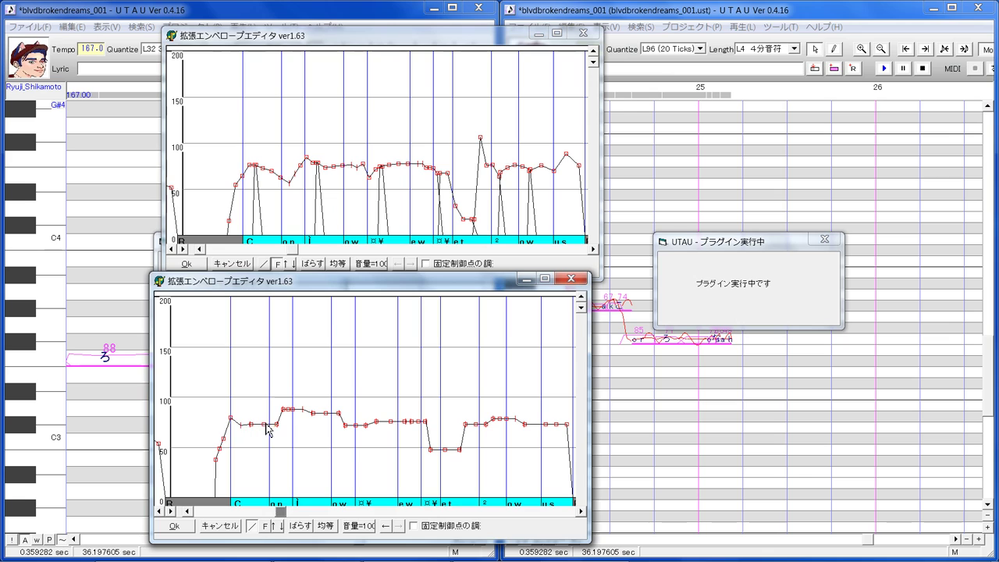
{"action": "left_click_drag", "start_coordinate": [269, 426], "coordinate": [290, 408]}
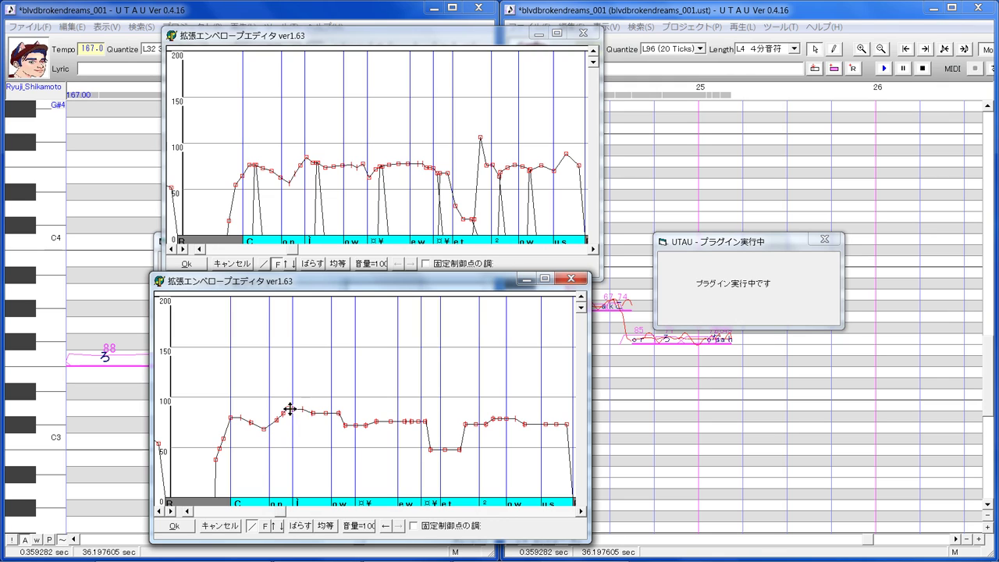
- Continue the lower envelope through "ow" and "ew": dip to about 69 after "ow", level near 89, and ease down to about 74 before "et"
{"action": "left_click_drag", "start_coordinate": [293, 409], "coordinate": [334, 425]}
{"action": "left_click_drag", "start_coordinate": [357, 418], "coordinate": [419, 415]}
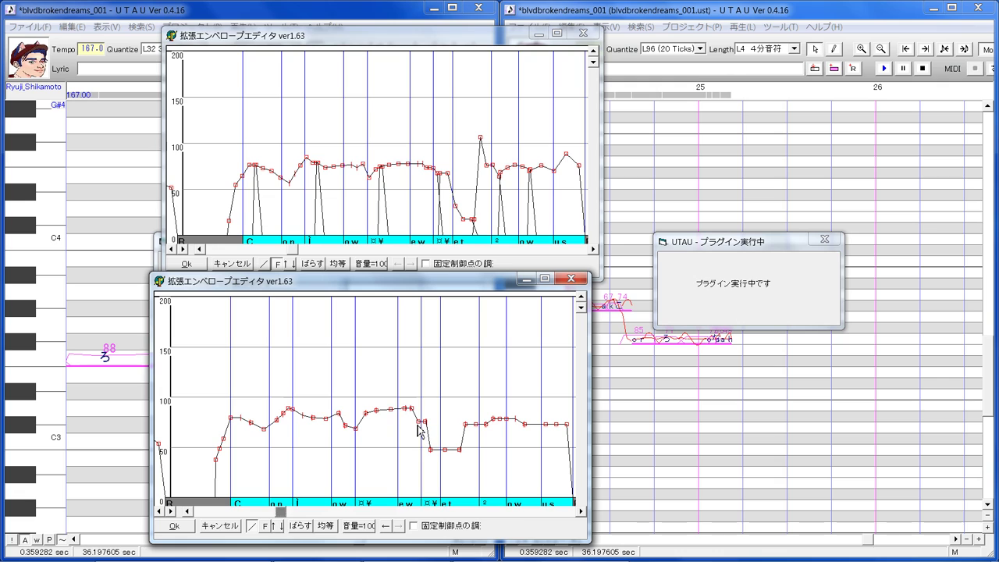
{"action": "mouse_move", "coordinate": [426, 419]}
{"action": "left_mouse_down"}
{"action": "mouse_move", "coordinate": [440, 422]}
{"action": "mouse_move", "coordinate": [426, 428]}
{"action": "mouse_move", "coordinate": [443, 428]}
{"action": "left_mouse_up"}
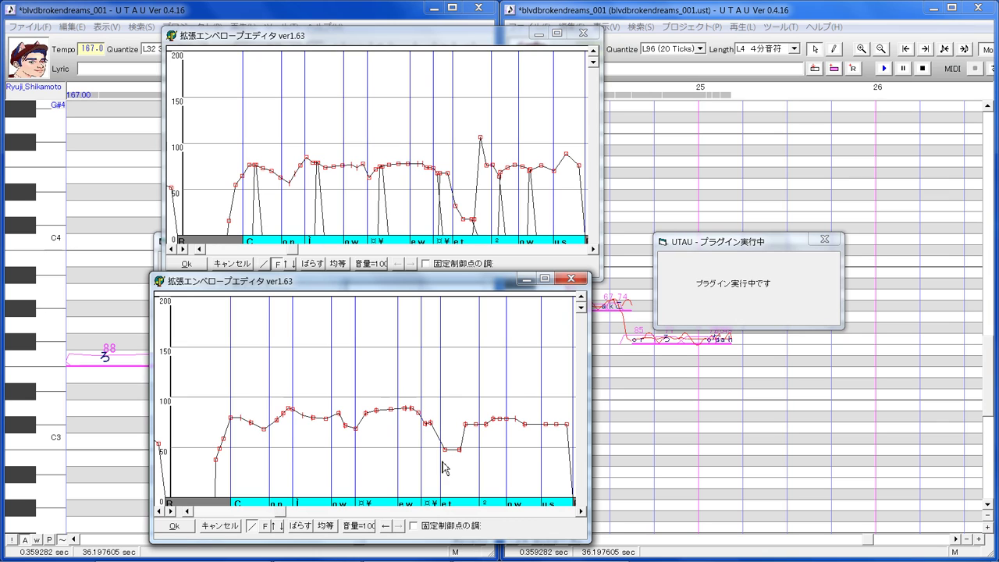
- Drop the lower envelope to about 26 within "et" and spike it to about 106 just before "²", following the reference
{"action": "left_click_drag", "start_coordinate": [441, 473], "coordinate": [463, 473]}
{"action": "left_click_drag", "start_coordinate": [464, 473], "coordinate": [464, 473]}
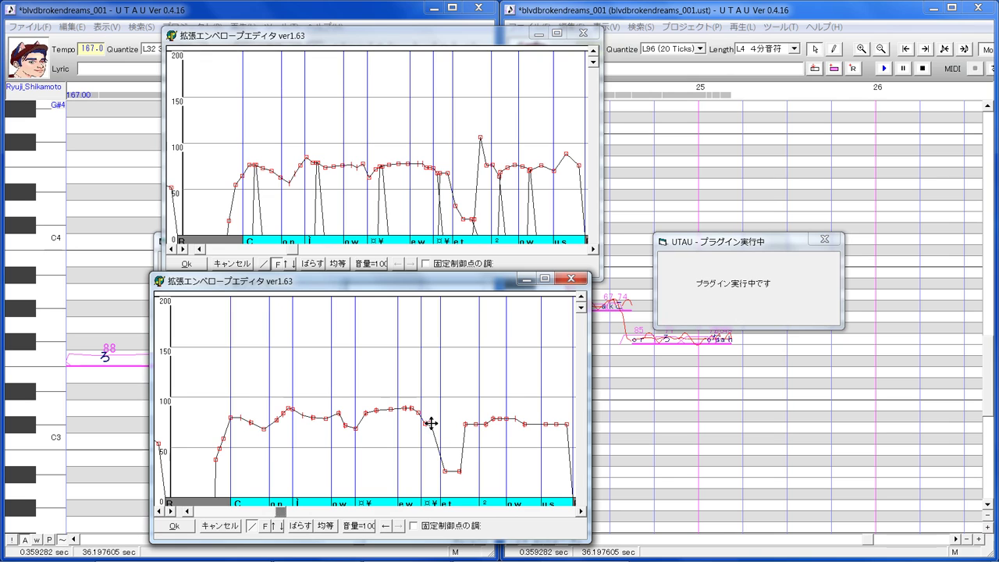
{"action": "left_click_drag", "start_coordinate": [430, 422], "coordinate": [437, 452]}
{"action": "left_click_drag", "start_coordinate": [468, 409], "coordinate": [466, 391]}
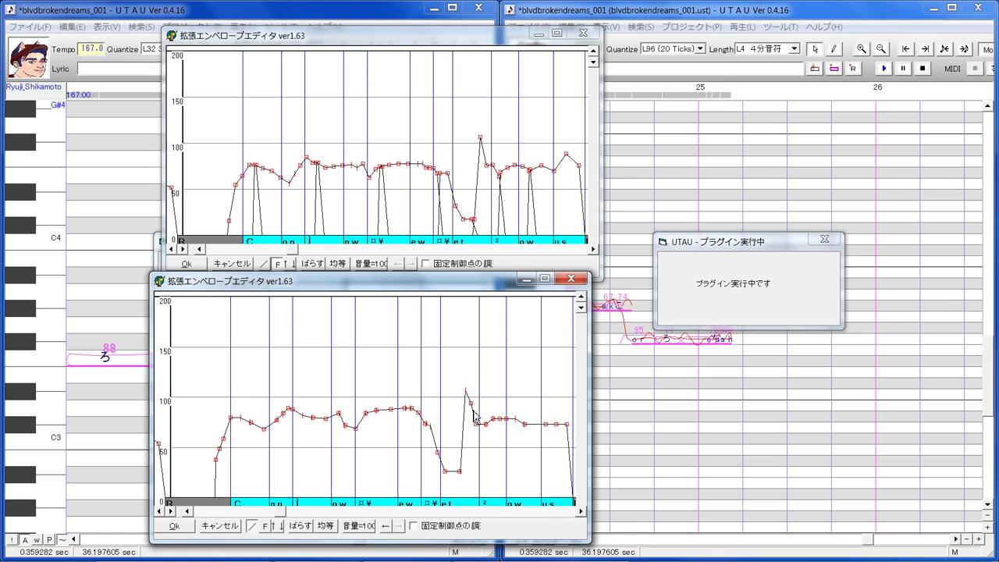
- Shape the lower envelope from "²" through "ow" into "us" with gentle ripples and a raised peak before the rest, following the reference
{"action": "left_click_drag", "start_coordinate": [280, 511], "coordinate": [291, 516]}
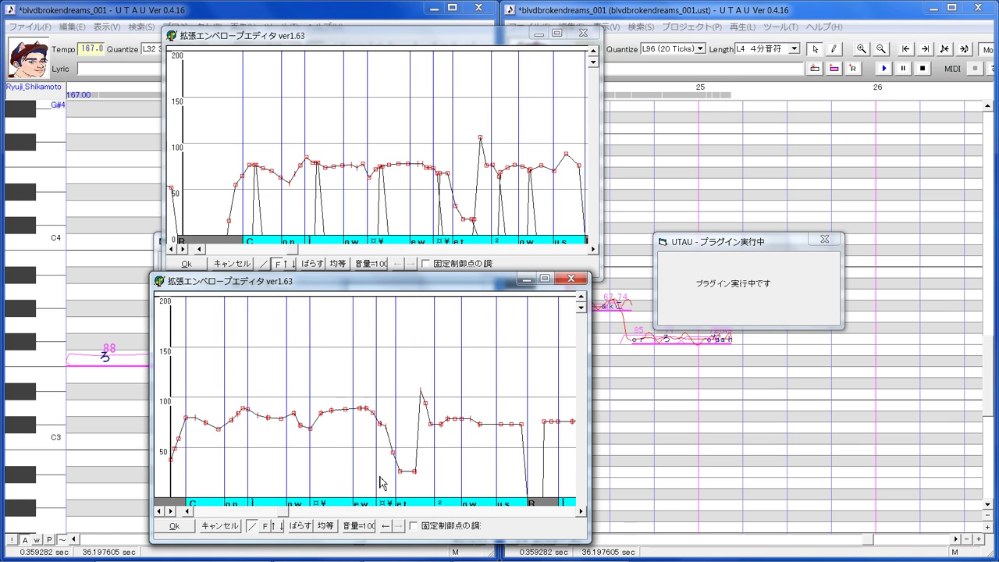
{"action": "left_click_drag", "start_coordinate": [293, 250], "coordinate": [299, 251]}
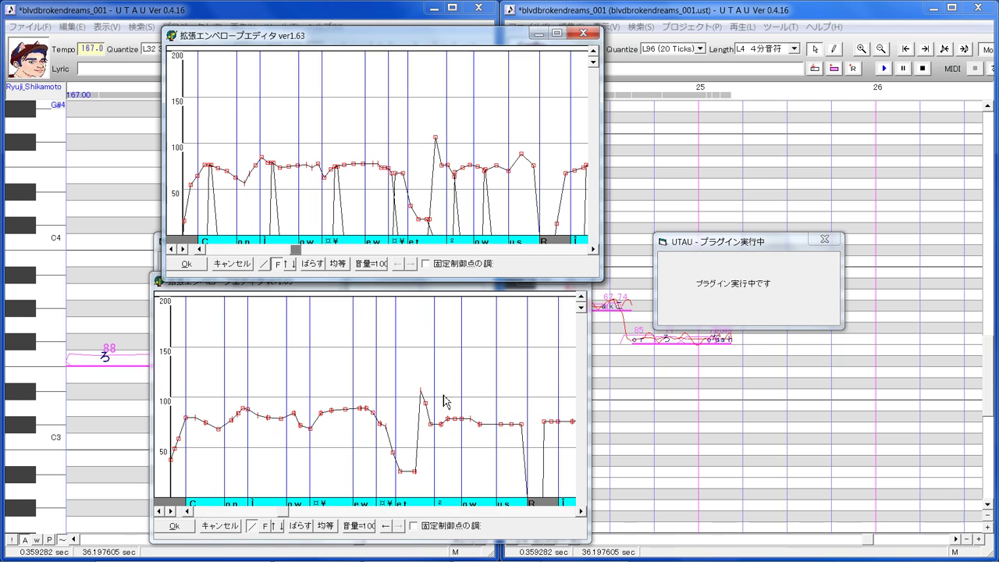
{"action": "left_click", "coordinate": [448, 431]}
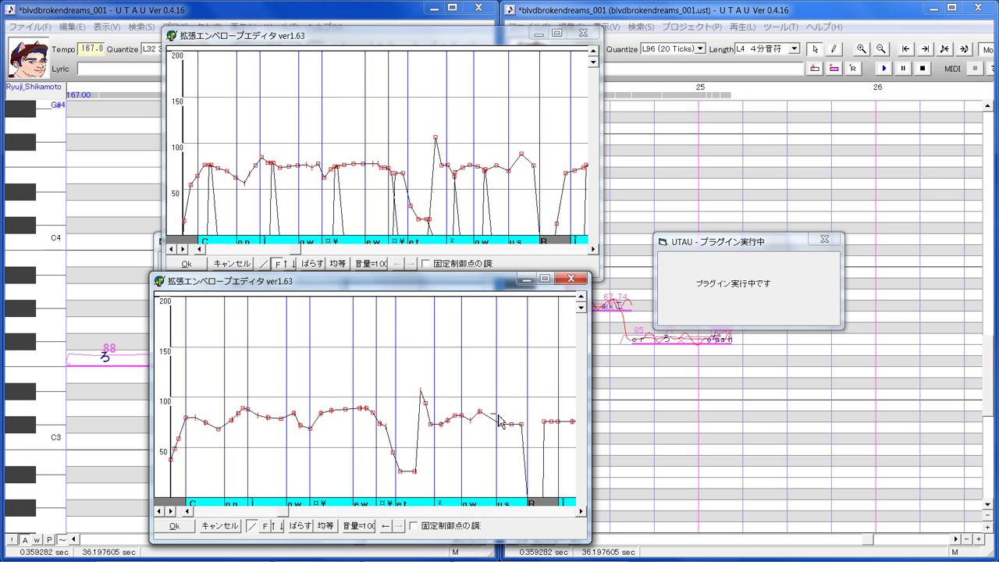
{"action": "left_click_drag", "start_coordinate": [510, 424], "coordinate": [513, 406]}
- Bring the next phrase, from the rest before "Î" through "aw", into view in both envelope editors
{"action": "left_click_drag", "start_coordinate": [285, 511], "coordinate": [310, 512]}
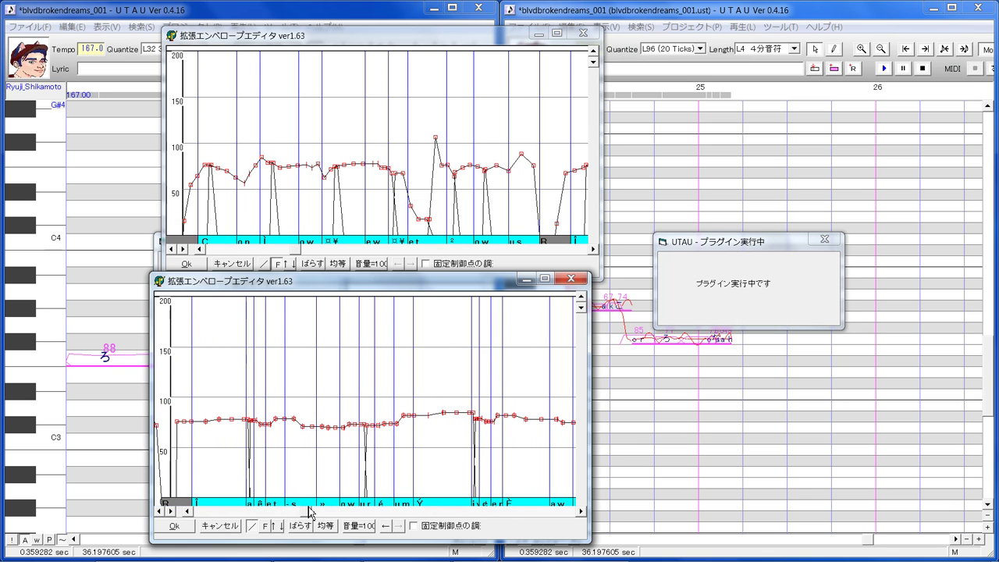
{"action": "left_click_drag", "start_coordinate": [299, 250], "coordinate": [326, 253]}
{"action": "mouse_move", "coordinate": [503, 556]}
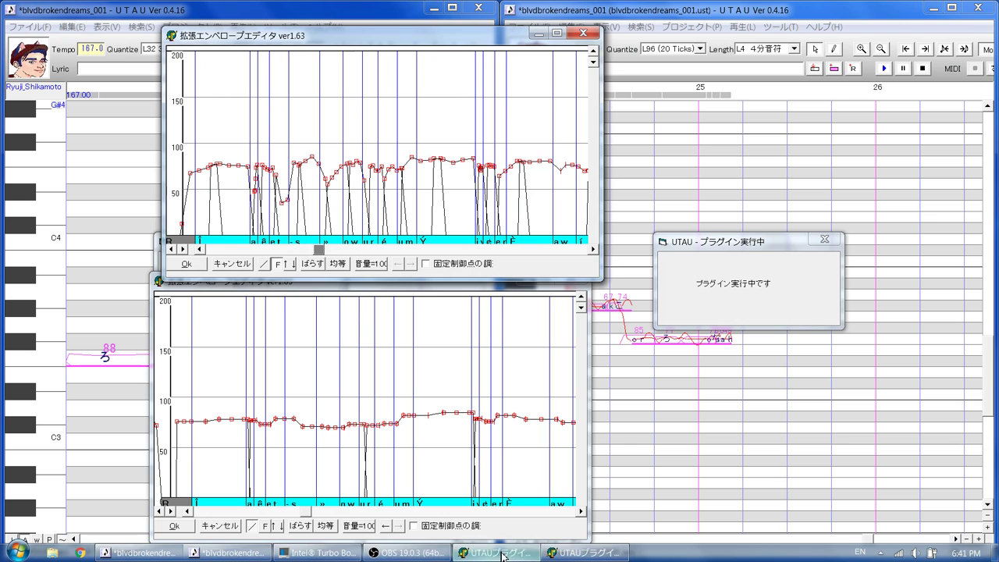
{"action": "left_click", "coordinate": [404, 552]}
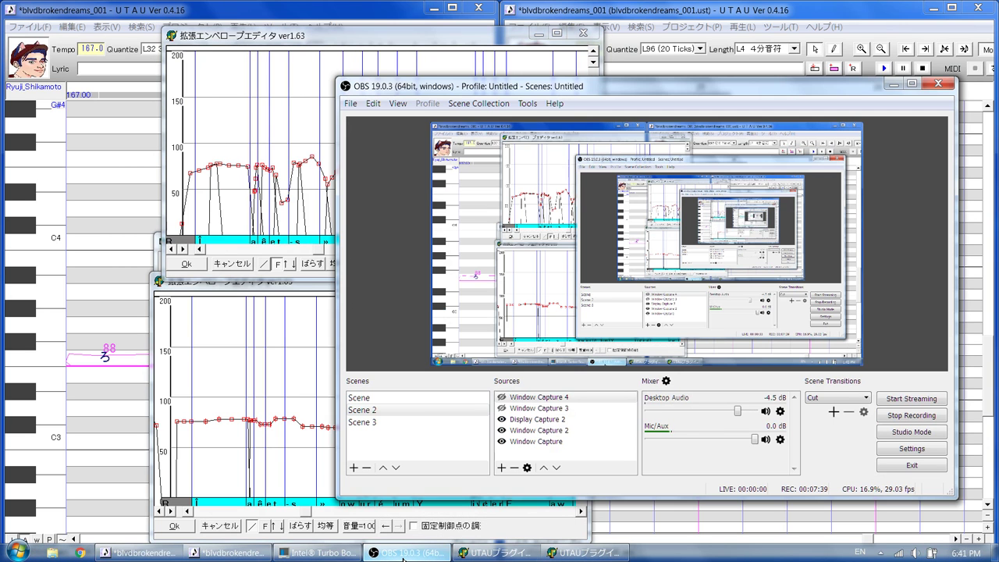
{"action": "left_click", "coordinate": [404, 552]}
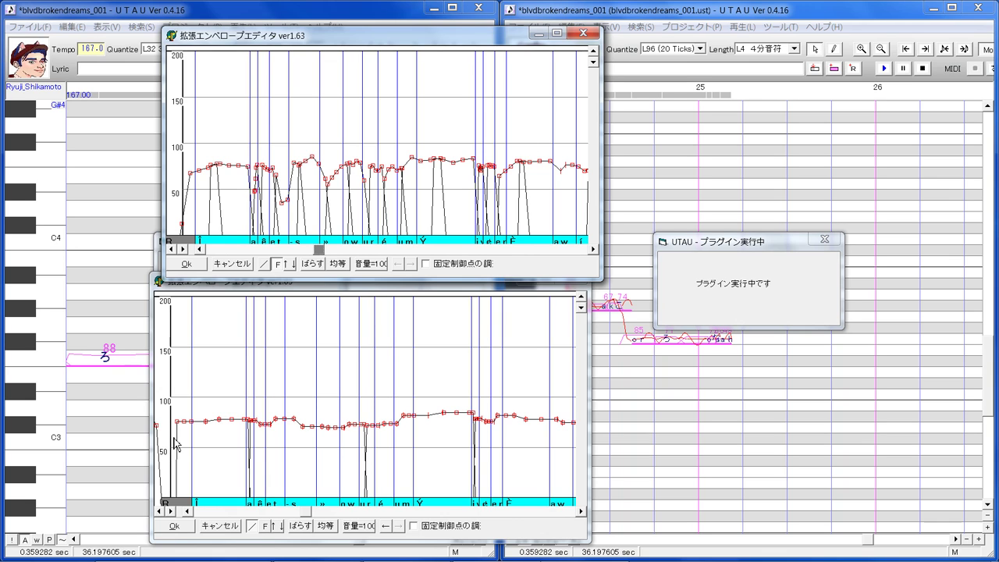
- Fade the lower envelope in from about 61 at "Î", drop it to about 44 at "a", and dip it to about 31 within "et"
{"action": "mouse_move", "coordinate": [171, 441]}
{"action": "left_mouse_down"}
{"action": "mouse_move", "coordinate": [209, 416]}
{"action": "mouse_move", "coordinate": [253, 434]}
{"action": "left_mouse_up"}
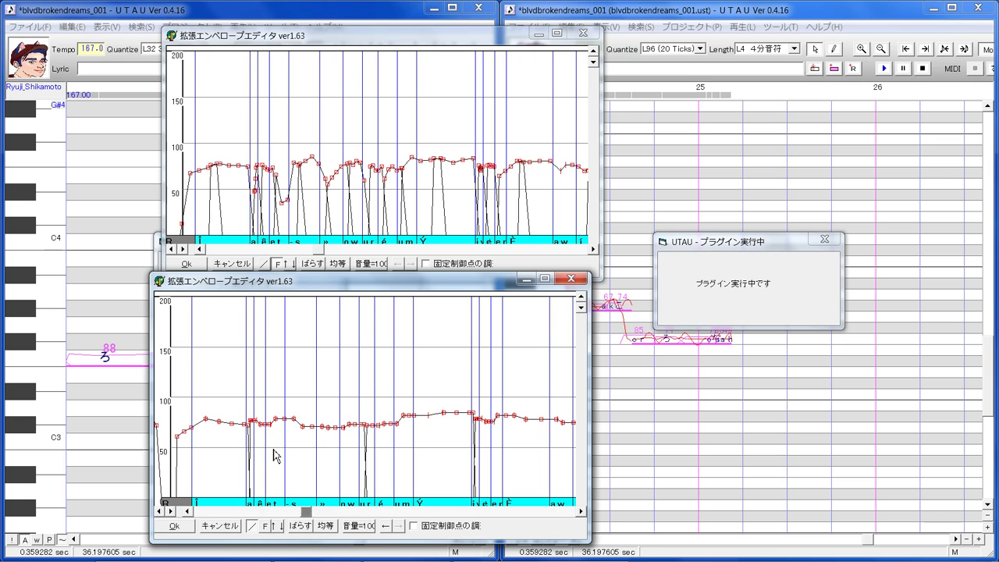
{"action": "mouse_move", "coordinate": [249, 473]}
{"action": "left_mouse_down"}
{"action": "mouse_move", "coordinate": [258, 476]}
{"action": "mouse_move", "coordinate": [249, 451]}
{"action": "mouse_move", "coordinate": [257, 457]}
{"action": "left_mouse_up"}
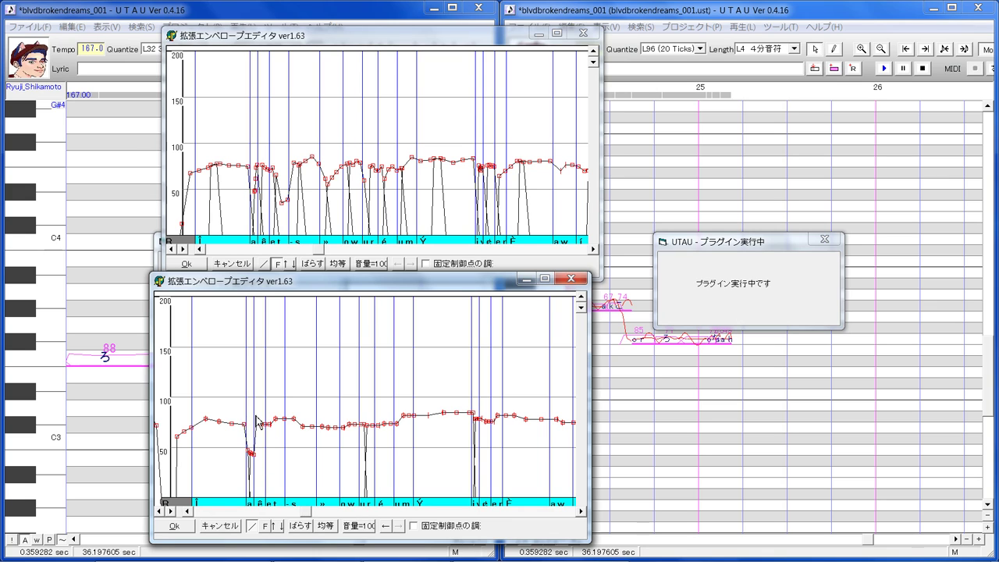
{"action": "mouse_move", "coordinate": [254, 413]}
{"action": "left_mouse_down"}
{"action": "mouse_move", "coordinate": [277, 433]}
{"action": "mouse_move", "coordinate": [267, 417]}
{"action": "mouse_move", "coordinate": [286, 481]}
{"action": "mouse_move", "coordinate": [288, 415]}
{"action": "left_mouse_up"}
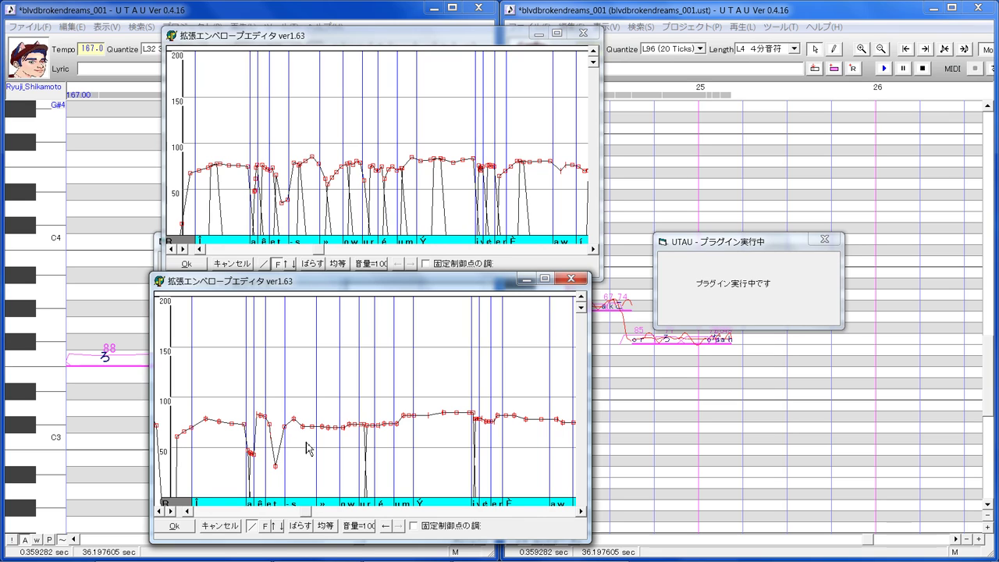
- Arch the lower envelope to about 86 over "-s", then dip it to about 54 at "»", 46 at "ur", and 67 at "é"
{"action": "mouse_move", "coordinate": [308, 448]}
{"action": "left_mouse_down"}
{"action": "mouse_move", "coordinate": [305, 414]}
{"action": "mouse_move", "coordinate": [340, 453]}
{"action": "mouse_move", "coordinate": [331, 448]}
{"action": "left_mouse_up"}
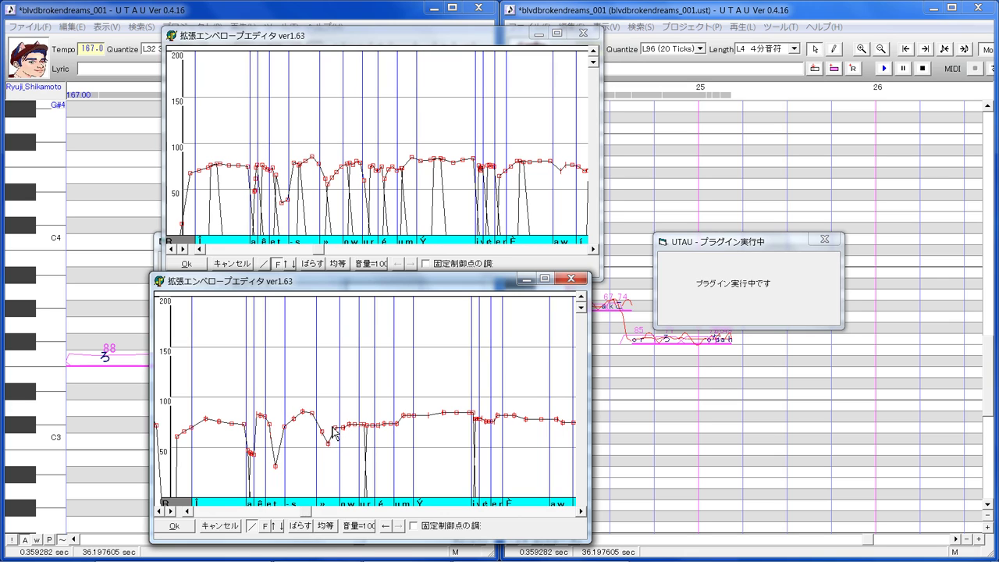
{"action": "left_click_drag", "start_coordinate": [331, 427], "coordinate": [361, 416]}
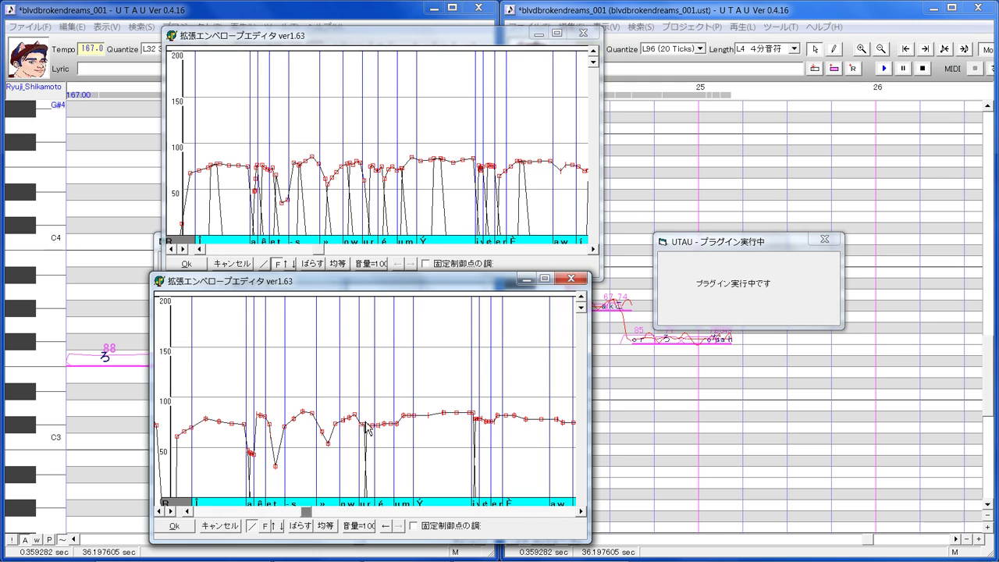
{"action": "left_click_drag", "start_coordinate": [364, 426], "coordinate": [371, 466]}
{"action": "left_click_drag", "start_coordinate": [376, 424], "coordinate": [393, 443]}
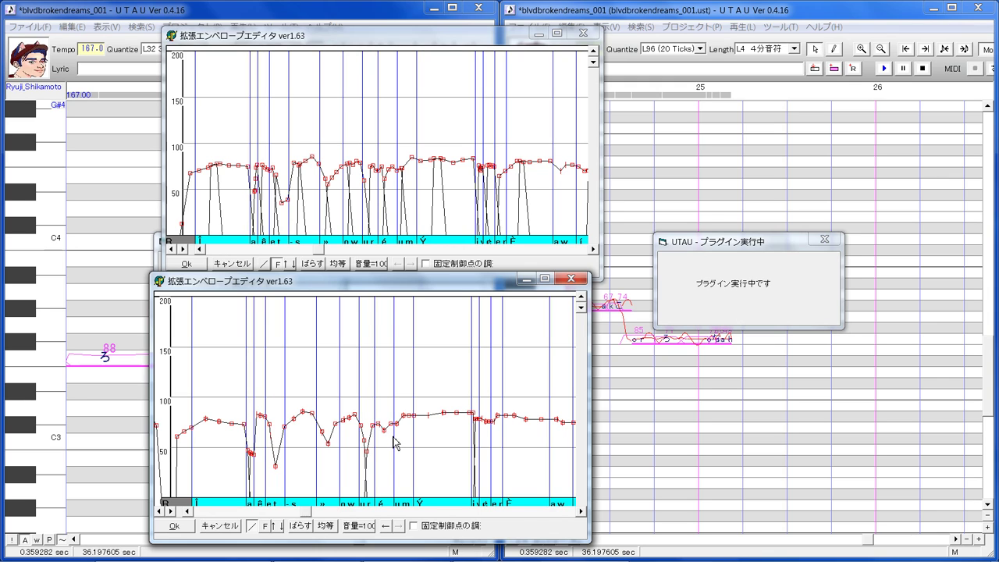
- Peak the lower envelope near 83 within "um", dip it to about 71 early in "Ý", and raise it to about 84 before "i"
{"action": "left_click_drag", "start_coordinate": [394, 438], "coordinate": [412, 412]}
{"action": "mouse_move", "coordinate": [443, 411]}
{"action": "left_mouse_down"}
{"action": "mouse_move", "coordinate": [414, 430]}
{"action": "mouse_move", "coordinate": [473, 426]}
{"action": "left_mouse_up"}
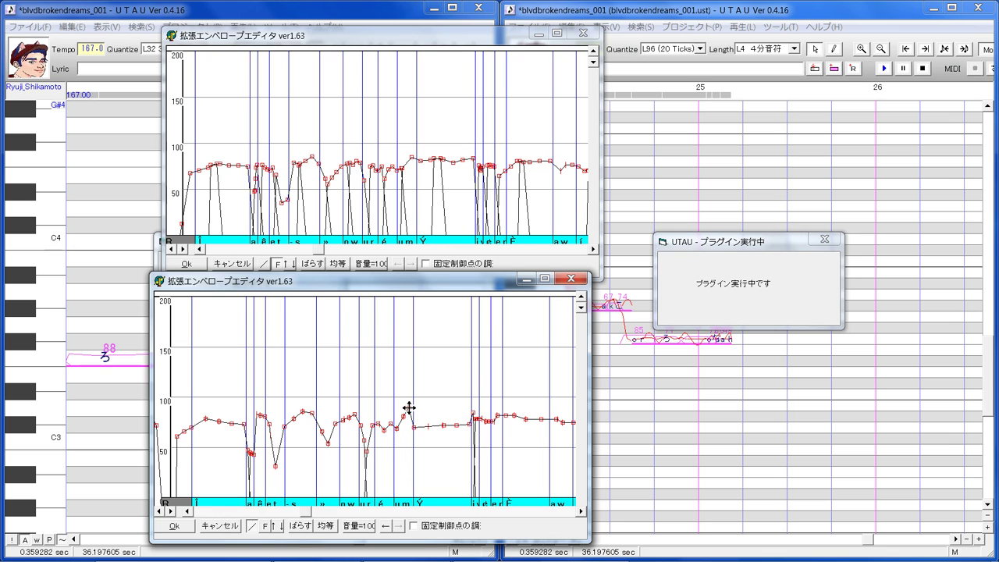
{"action": "left_click_drag", "start_coordinate": [408, 408], "coordinate": [410, 416]}
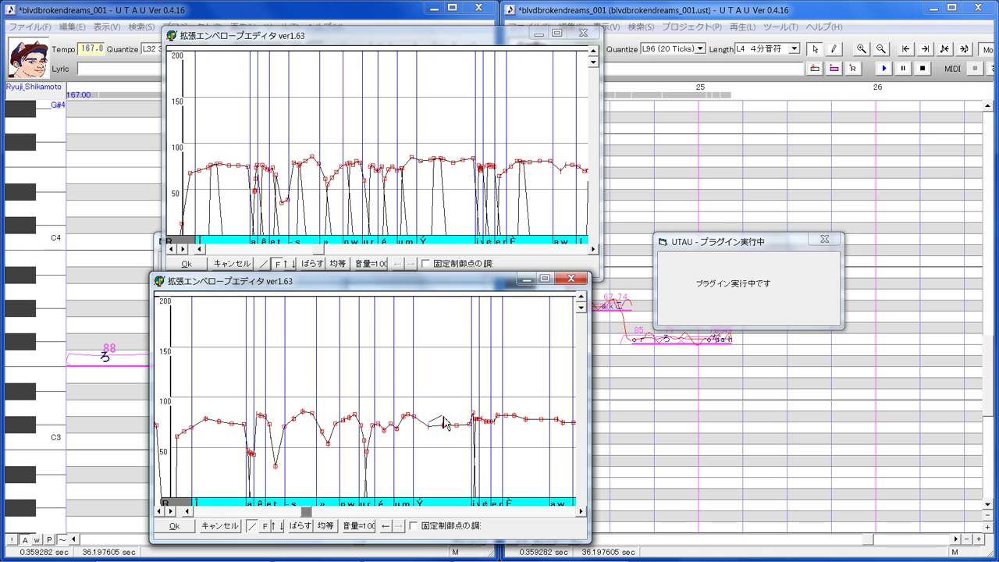
{"action": "left_click", "coordinate": [446, 414]}
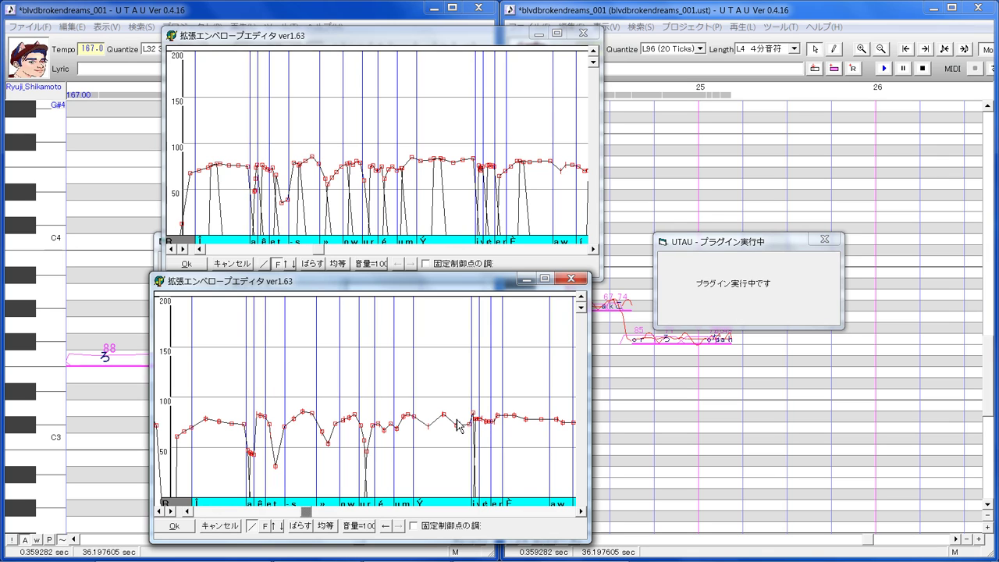
{"action": "left_click", "coordinate": [474, 413]}
{"action": "left_click_drag", "start_coordinate": [473, 413], "coordinate": [473, 413]}
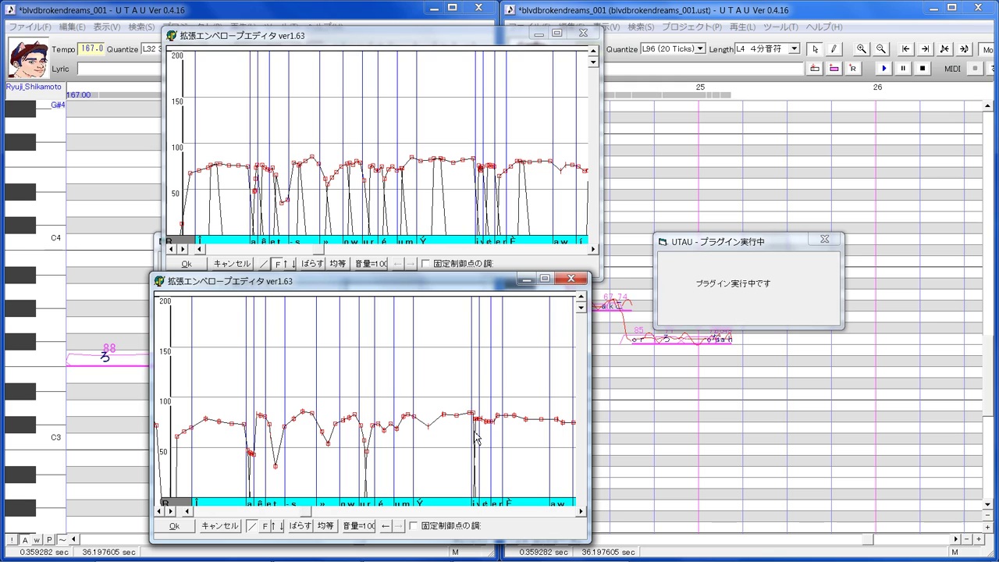
- Dip the lower envelope to about 70 at "i" and 68 within "er", then arch it to about 85 over "È" toward "aw"
{"action": "mouse_move", "coordinate": [473, 428]}
{"action": "left_mouse_down"}
{"action": "mouse_move", "coordinate": [491, 431]}
{"action": "mouse_move", "coordinate": [492, 415]}
{"action": "left_mouse_up"}
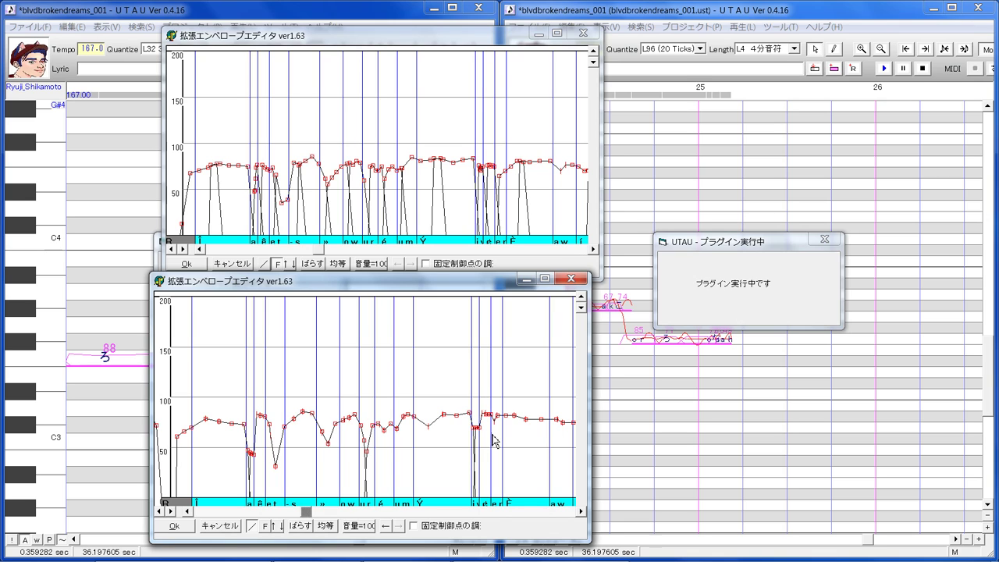
{"action": "left_click_drag", "start_coordinate": [492, 435], "coordinate": [518, 413]}
{"action": "left_click_drag", "start_coordinate": [519, 413], "coordinate": [551, 420]}
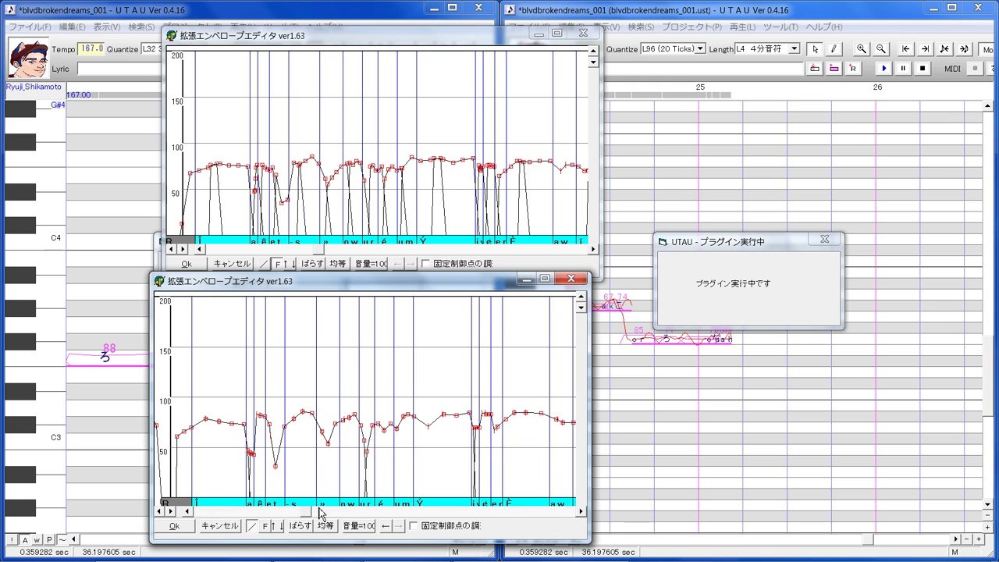
- Bring the notes from "aw" through "ak", "ar" and "ê" into view in both envelope editors and line up the two graphs for comparison
{"action": "left_click_drag", "start_coordinate": [310, 514], "coordinate": [322, 512]}
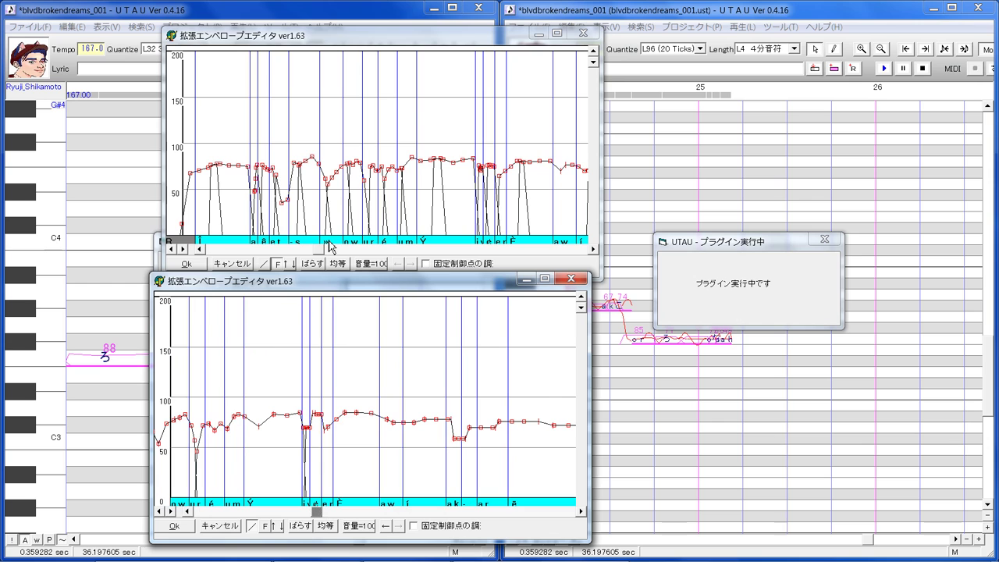
{"action": "left_click_drag", "start_coordinate": [318, 251], "coordinate": [331, 257]}
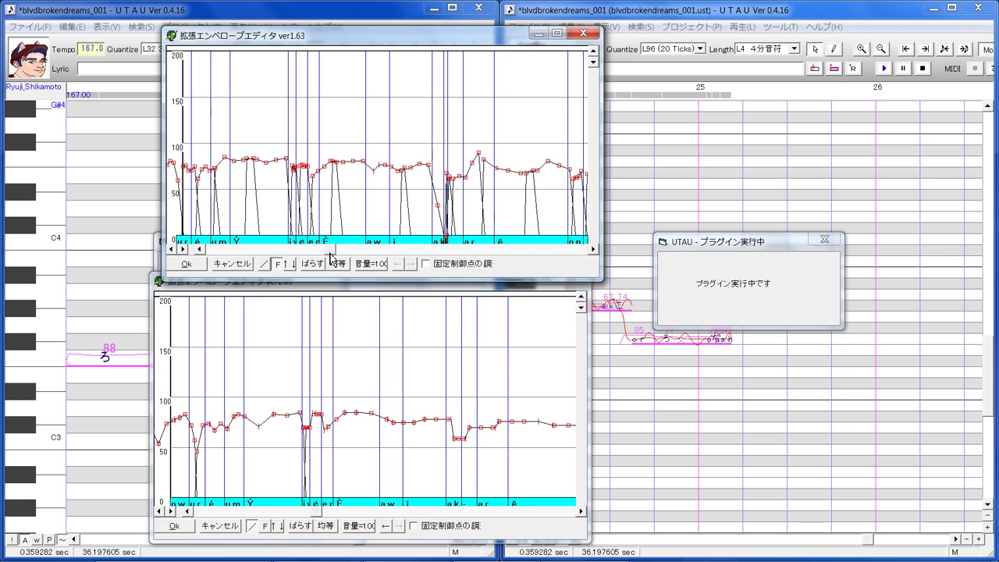
{"action": "left_click_drag", "start_coordinate": [331, 257], "coordinate": [331, 258]}
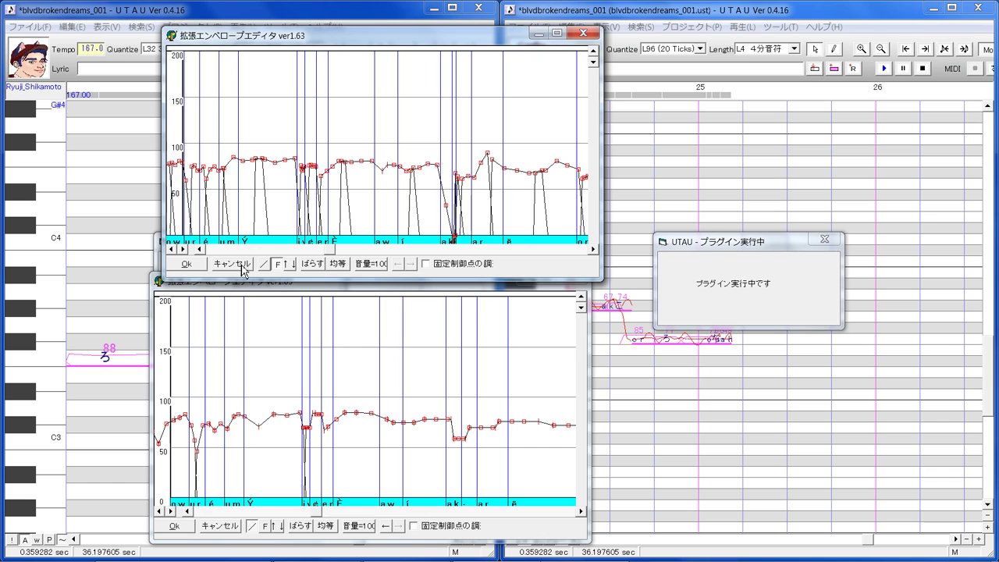
{"action": "left_click", "coordinate": [203, 249]}
{"action": "left_click", "coordinate": [202, 250]}
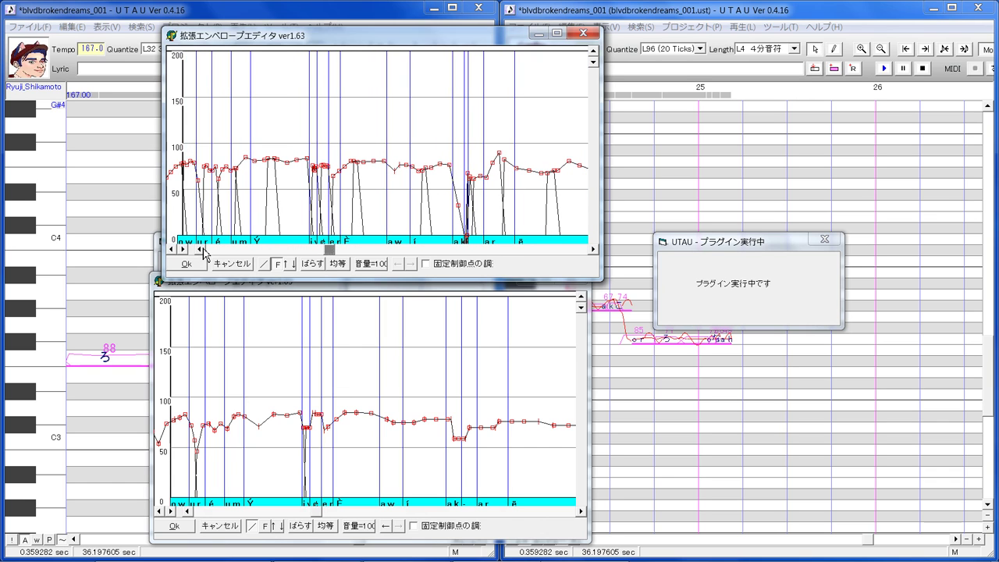
{"action": "left_click", "coordinate": [203, 249]}
{"action": "left_click", "coordinate": [203, 249]}
{"action": "left_click", "coordinate": [203, 249]}
{"action": "left_click", "coordinate": [203, 249]}
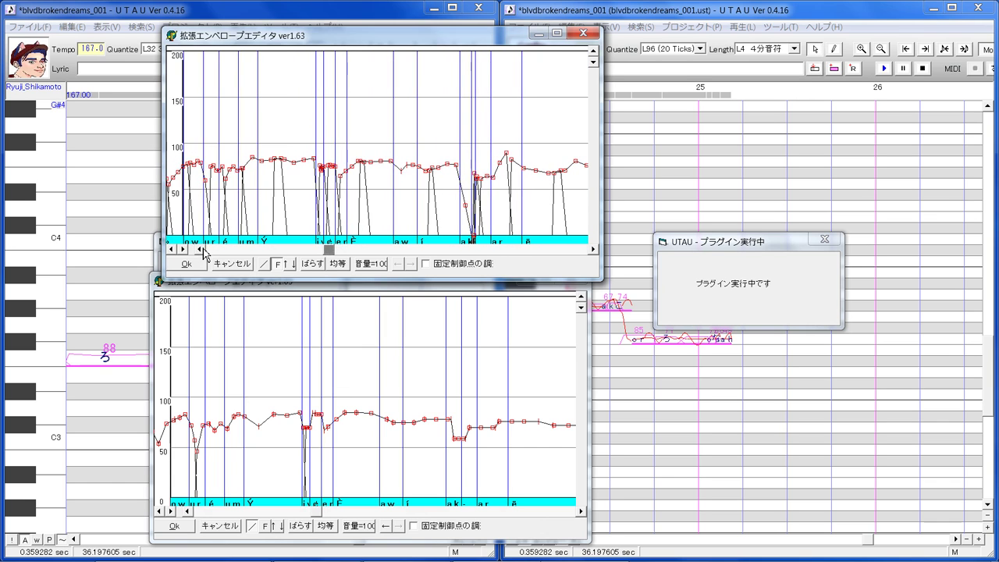
{"action": "left_click", "coordinate": [593, 249]}
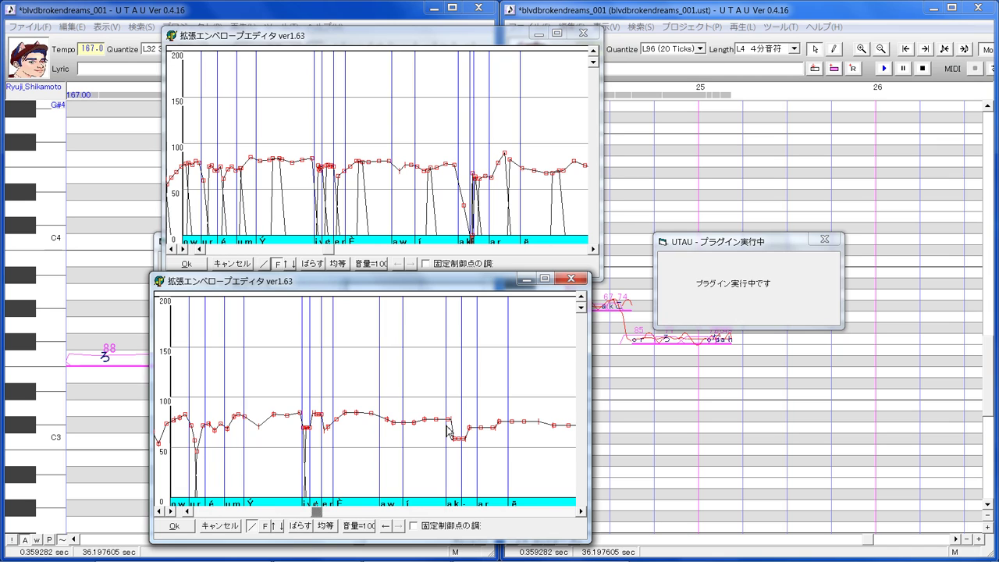
- Slope the lower envelope down to about 16 after "ak", recover to about 64 at "ar", and peak near 89 before "ê"
{"action": "left_click_drag", "start_coordinate": [443, 423], "coordinate": [479, 503]}
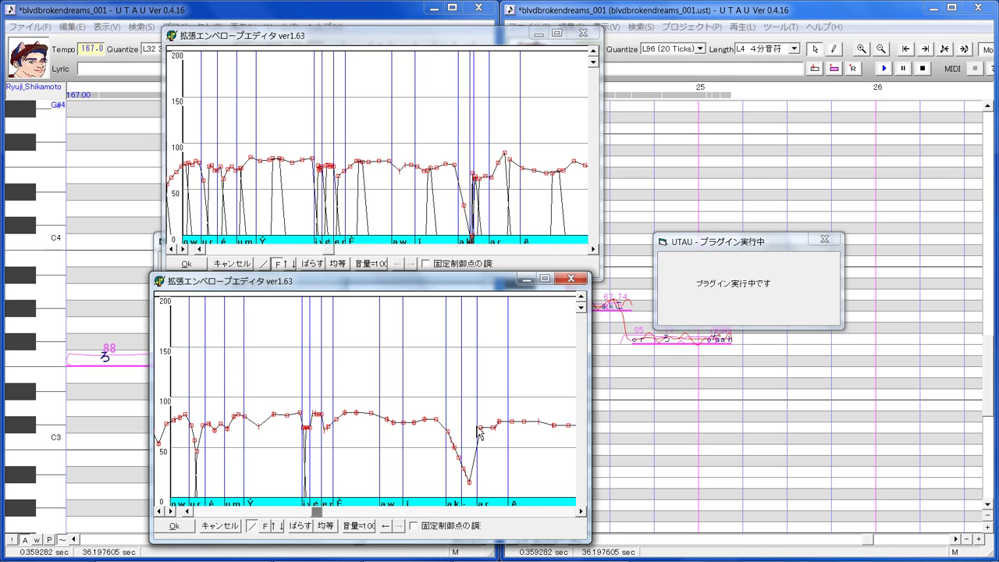
{"action": "mouse_move", "coordinate": [480, 430]}
{"action": "left_mouse_down"}
{"action": "mouse_move", "coordinate": [493, 434]}
{"action": "mouse_move", "coordinate": [485, 445]}
{"action": "mouse_move", "coordinate": [476, 439]}
{"action": "mouse_move", "coordinate": [494, 434]}
{"action": "left_mouse_up"}
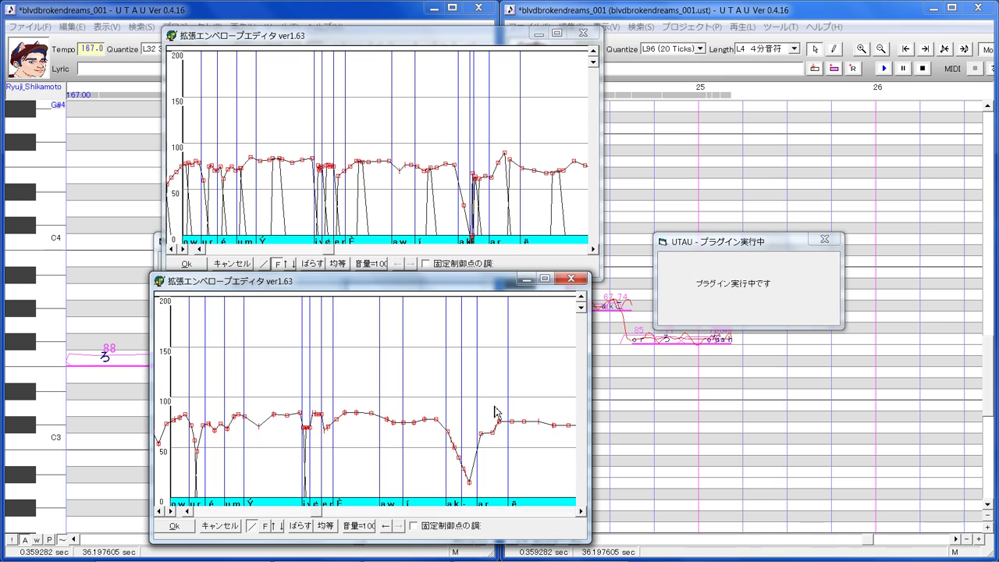
{"action": "left_click", "coordinate": [496, 407]}
- Dip the lower envelope to about 69 in "ê", peak it near 83 and 79 around "on", and fade it out through "oh"
{"action": "left_click_drag", "start_coordinate": [316, 513], "coordinate": [326, 513]}
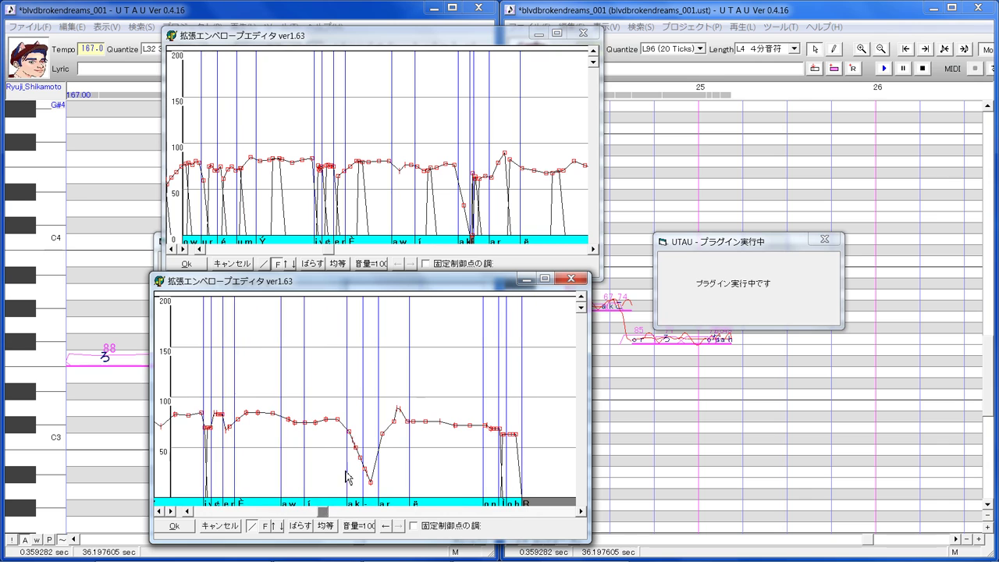
{"action": "left_click_drag", "start_coordinate": [334, 249], "coordinate": [336, 254]}
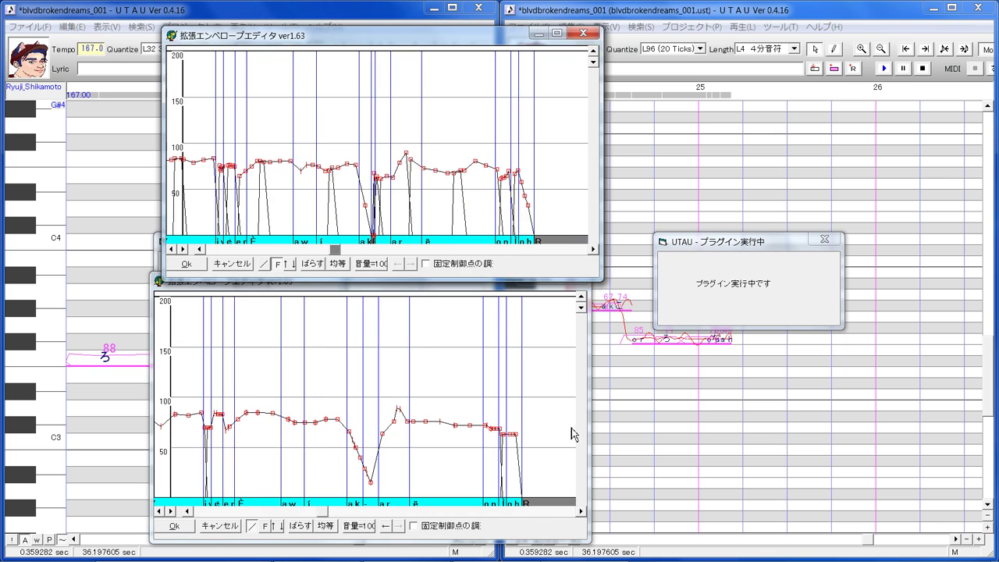
{"action": "left_click_drag", "start_coordinate": [413, 424], "coordinate": [444, 430]}
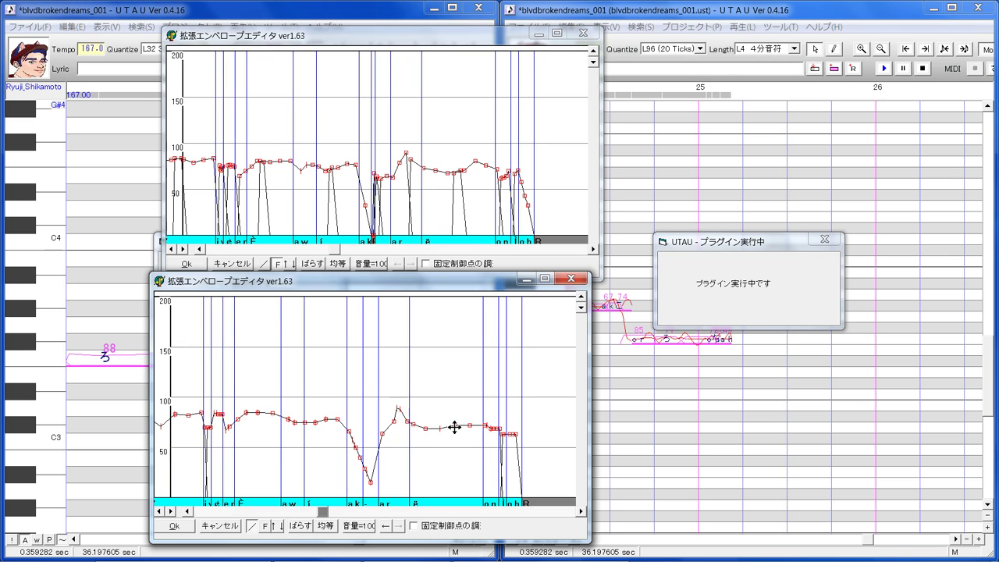
{"action": "mouse_move", "coordinate": [456, 419]}
{"action": "left_mouse_down"}
{"action": "mouse_move", "coordinate": [480, 404]}
{"action": "mouse_move", "coordinate": [469, 413]}
{"action": "left_mouse_up"}
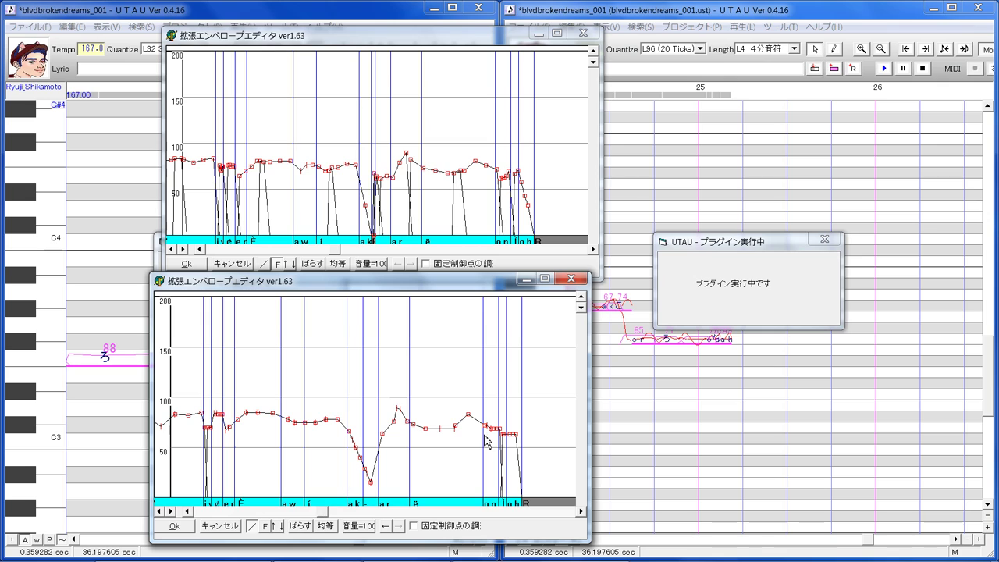
{"action": "left_click_drag", "start_coordinate": [496, 431], "coordinate": [523, 500]}
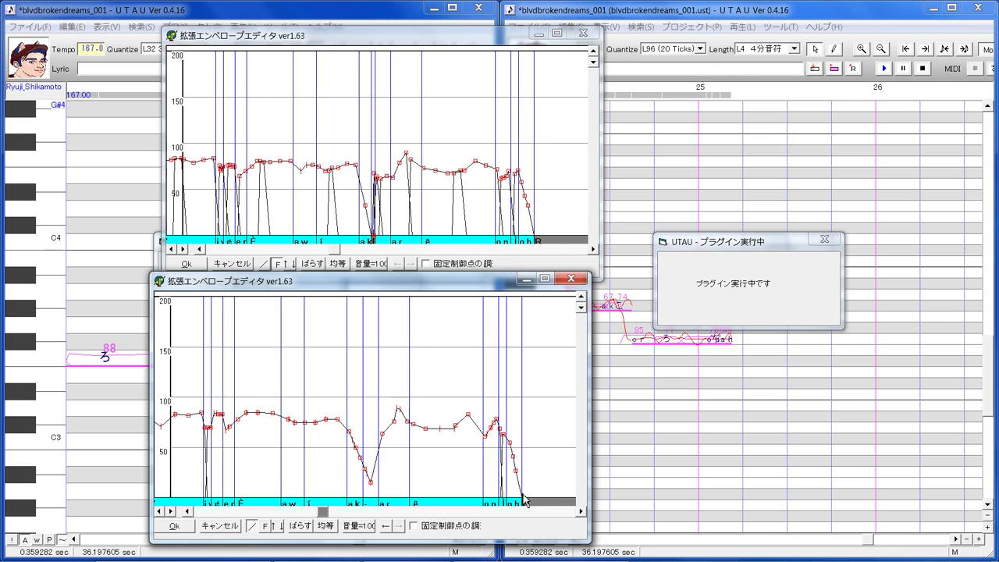
- Redraw the next phrase's lower envelope, dipping to about 64 in the rest, arching to about 83 before "aw", and falling to about 26 at "ak"
{"action": "left_click", "coordinate": [343, 514]}
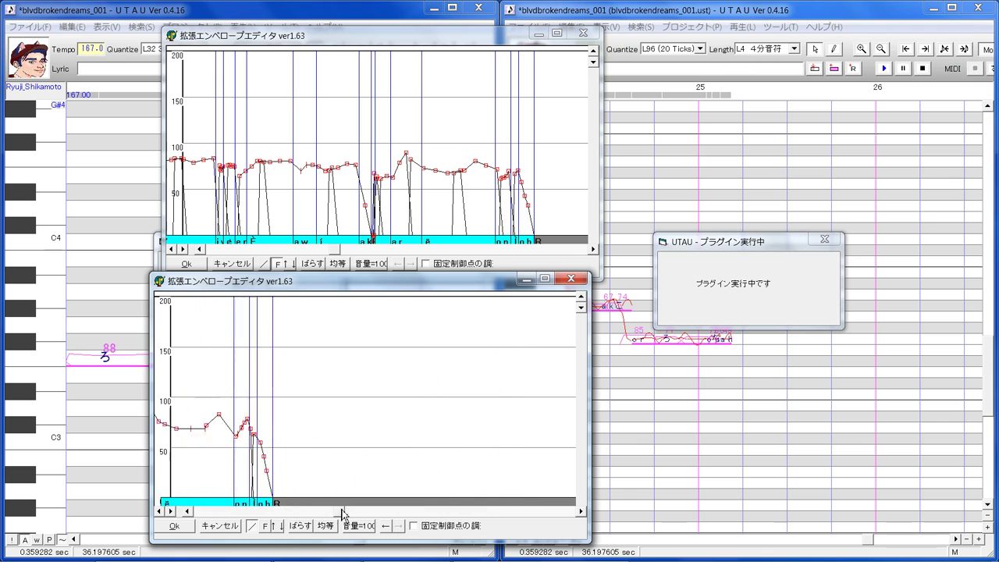
{"action": "left_click_drag", "start_coordinate": [343, 514], "coordinate": [397, 511]}
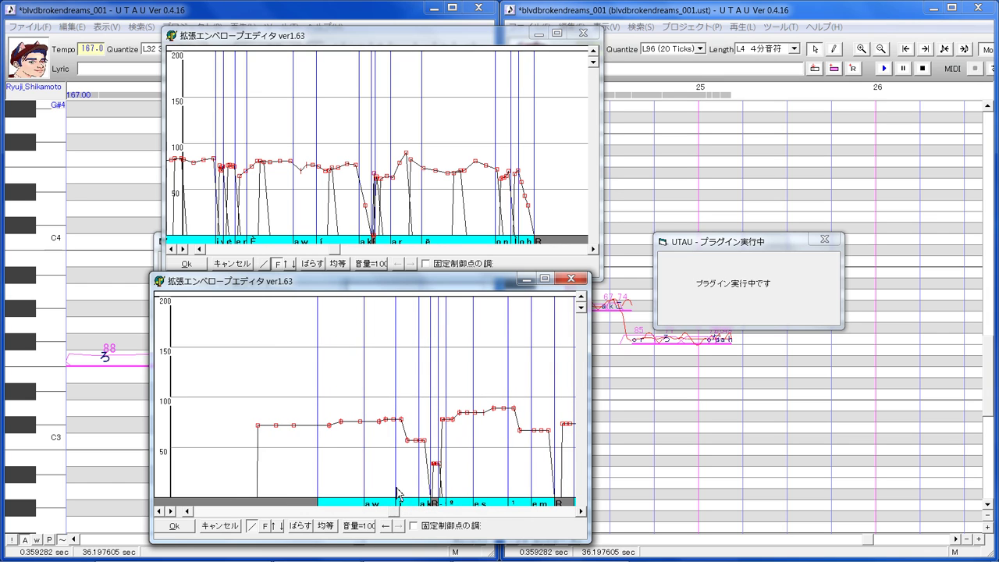
{"action": "left_click_drag", "start_coordinate": [334, 248], "coordinate": [404, 261]}
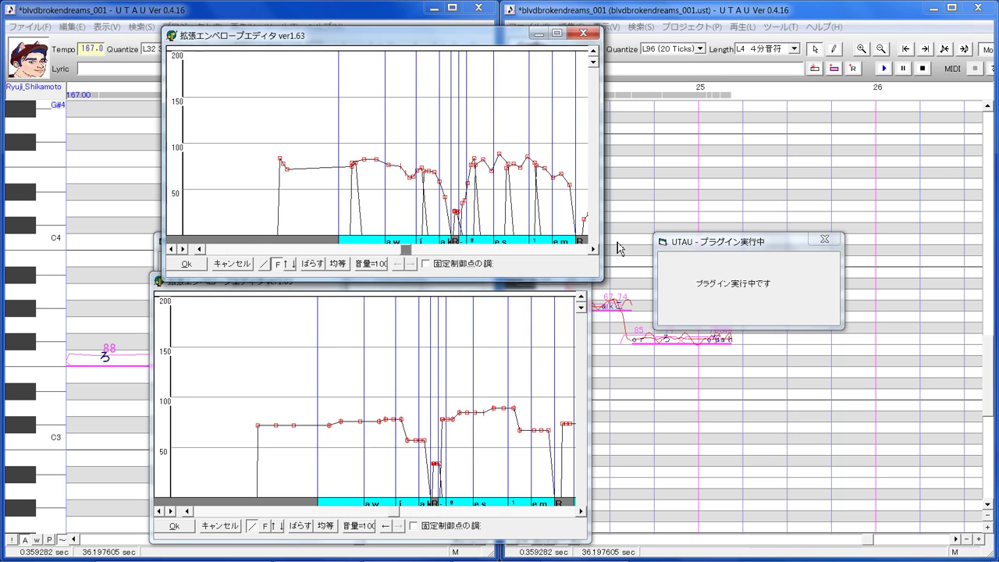
{"action": "left_click", "coordinate": [595, 249]}
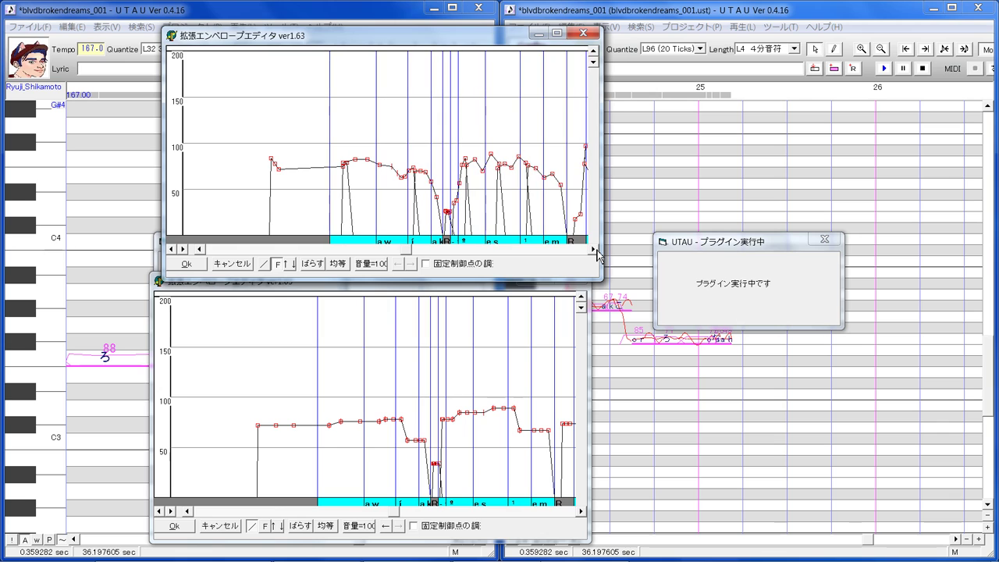
{"action": "left_click", "coordinate": [289, 437]}
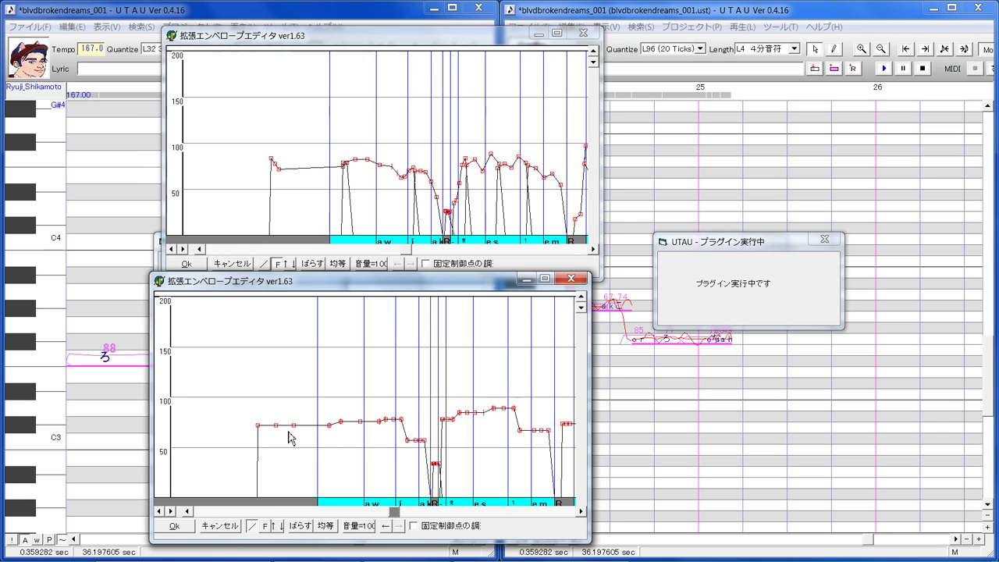
{"action": "left_click_drag", "start_coordinate": [264, 414], "coordinate": [282, 442]}
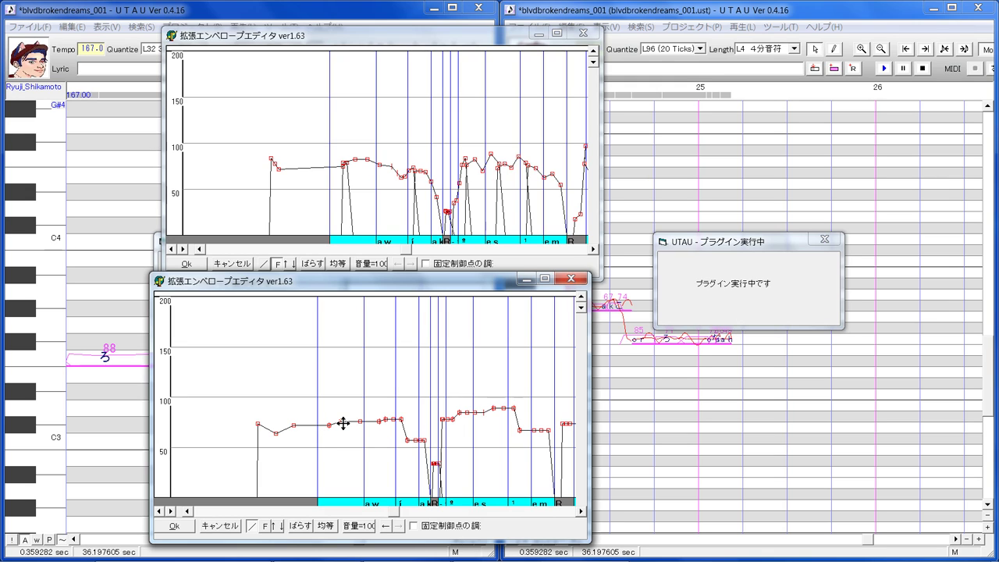
{"action": "left_click_drag", "start_coordinate": [333, 408], "coordinate": [364, 415]}
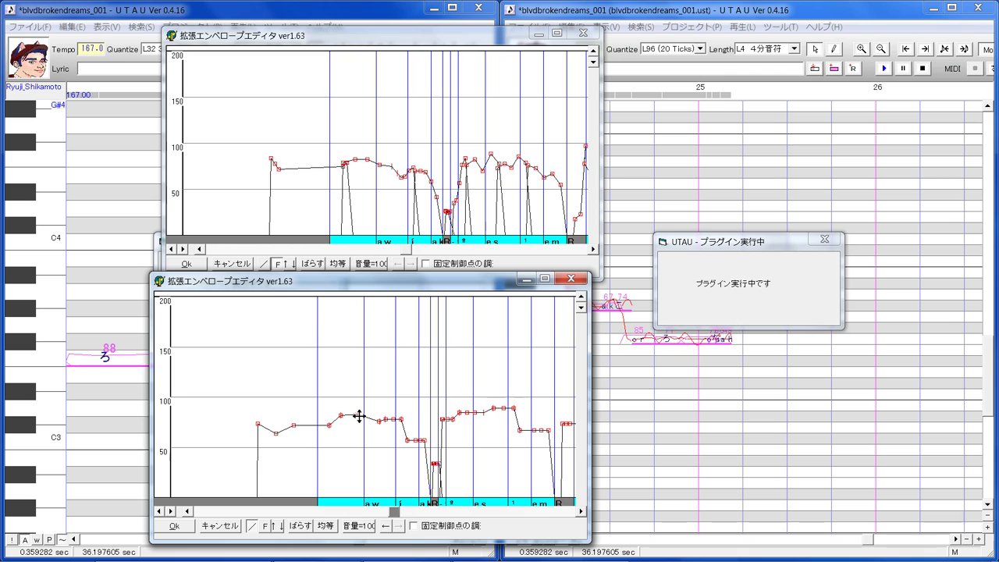
{"action": "mouse_move", "coordinate": [361, 414]}
{"action": "left_mouse_down"}
{"action": "mouse_move", "coordinate": [397, 437]}
{"action": "mouse_move", "coordinate": [414, 430]}
{"action": "mouse_move", "coordinate": [434, 497]}
{"action": "left_mouse_up"}
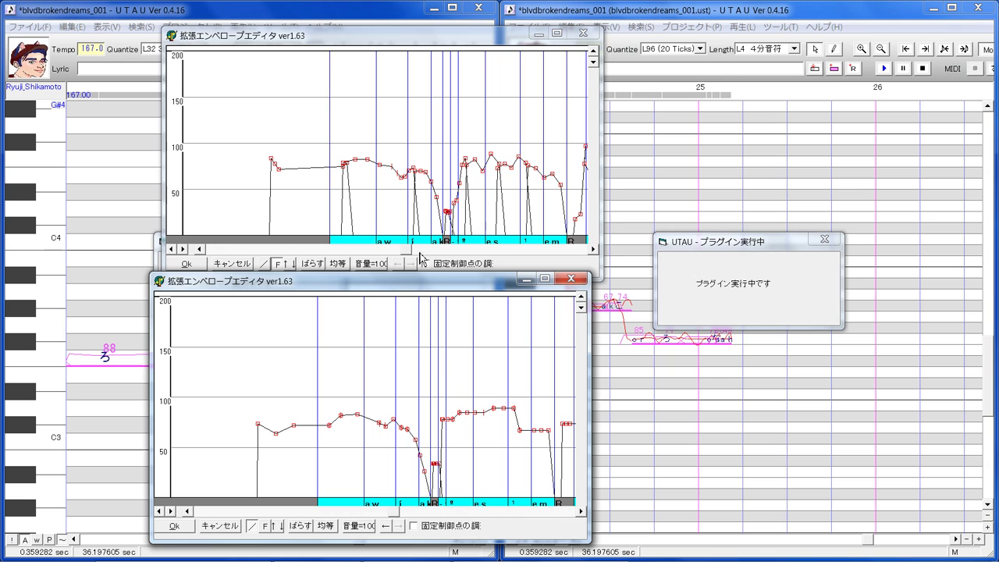
- Raise the lower envelope from about 35 at the rest after "ak" to a peak near 90, then dip it to about 76 before "es"
{"action": "left_click_drag", "start_coordinate": [406, 250], "coordinate": [415, 252]}
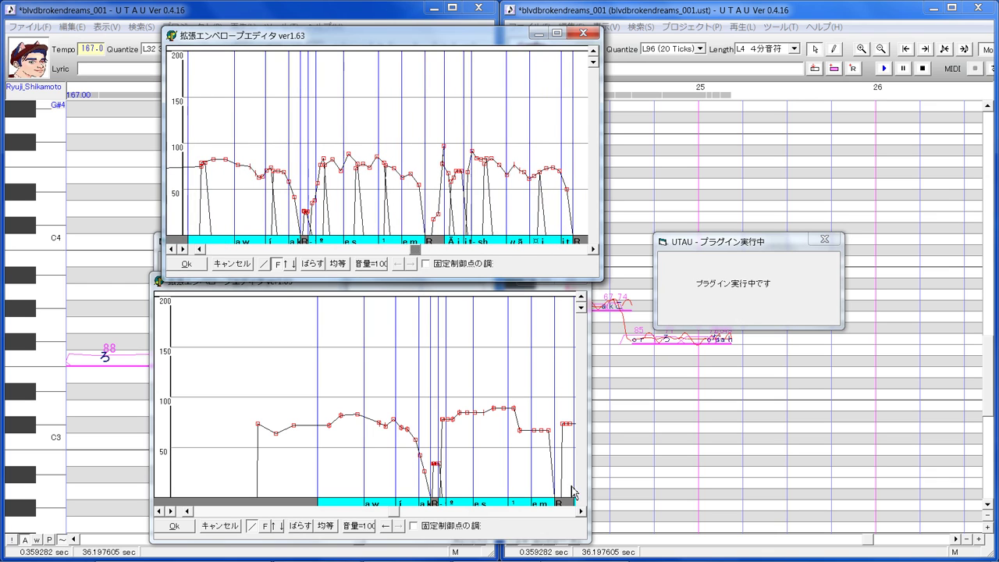
{"action": "left_click_drag", "start_coordinate": [394, 515], "coordinate": [404, 515]}
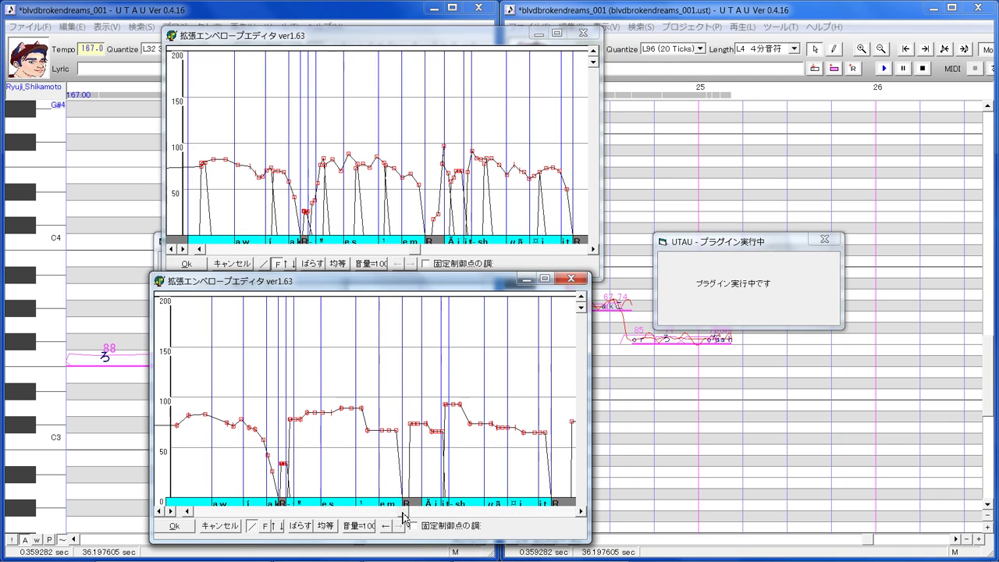
{"action": "left_click", "coordinate": [191, 512]}
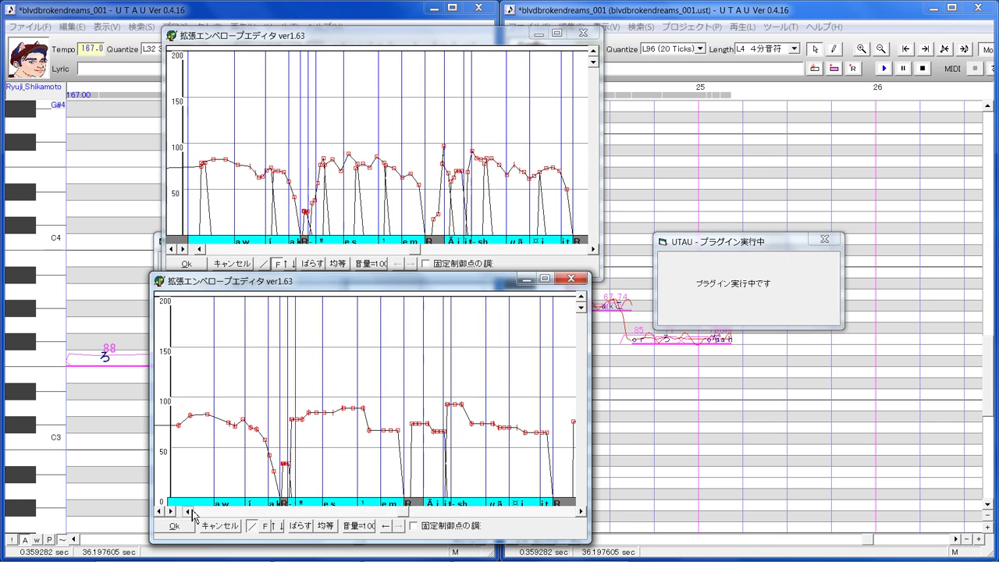
{"action": "left_click", "coordinate": [241, 512]}
{"action": "left_click", "coordinate": [255, 511]}
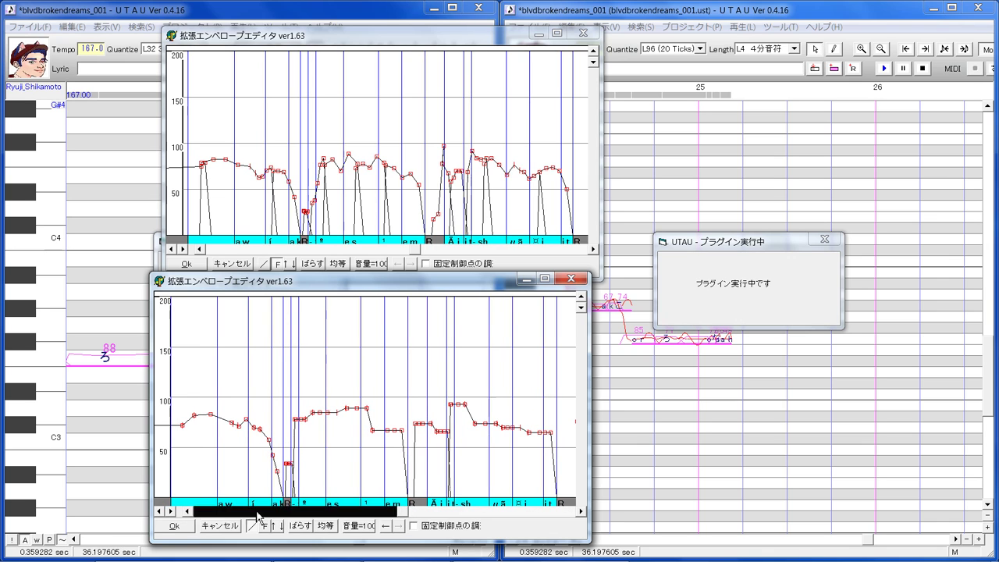
{"action": "left_click", "coordinate": [257, 512]}
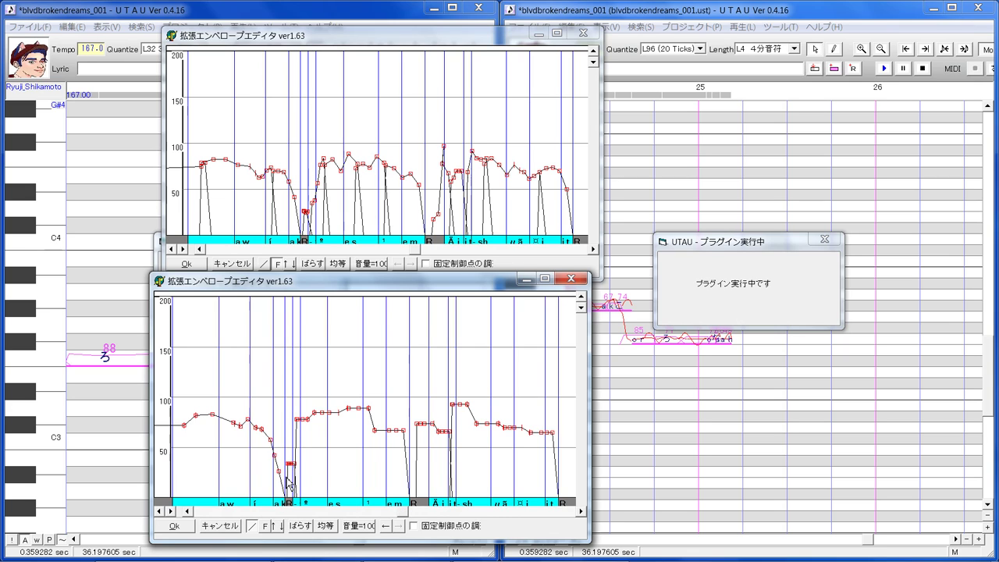
{"action": "left_click_drag", "start_coordinate": [287, 477], "coordinate": [304, 413]}
{"action": "left_click_drag", "start_coordinate": [301, 410], "coordinate": [329, 428]}
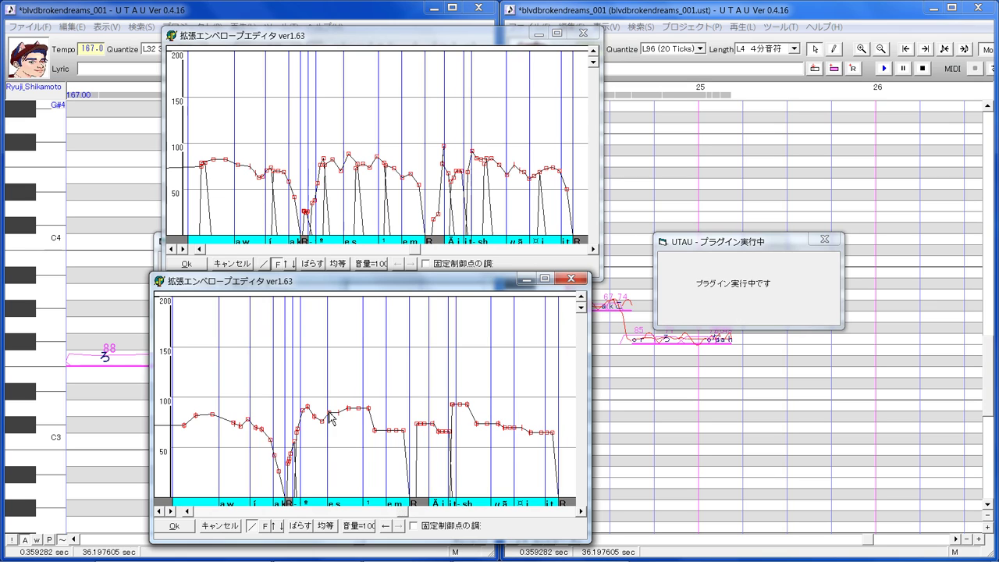
- Peak the lower envelope near 92 in "es" and 86 at "¹", then taper it to about 56 at the end of "em"
{"action": "left_click_drag", "start_coordinate": [329, 415], "coordinate": [342, 405]}
{"action": "left_click_drag", "start_coordinate": [345, 414], "coordinate": [385, 427]}
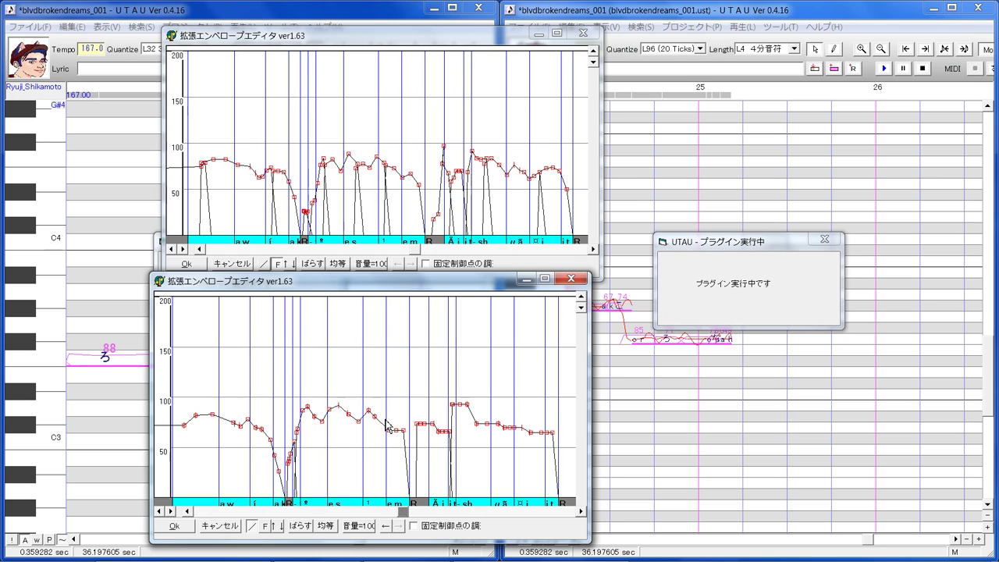
{"action": "left_click_drag", "start_coordinate": [396, 423], "coordinate": [413, 458]}
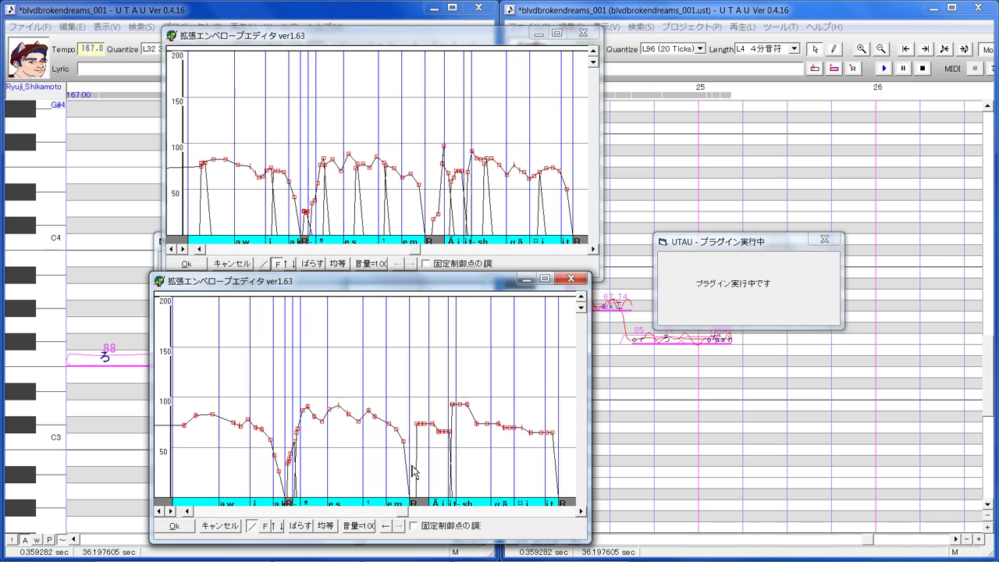
- Raise the lower envelope steeply from about 33 to 94 before "Äi", then dip it to about 66 and lift it to about 74
{"action": "left_click_drag", "start_coordinate": [414, 471], "coordinate": [435, 403]}
{"action": "left_click_drag", "start_coordinate": [400, 512], "coordinate": [412, 508]}
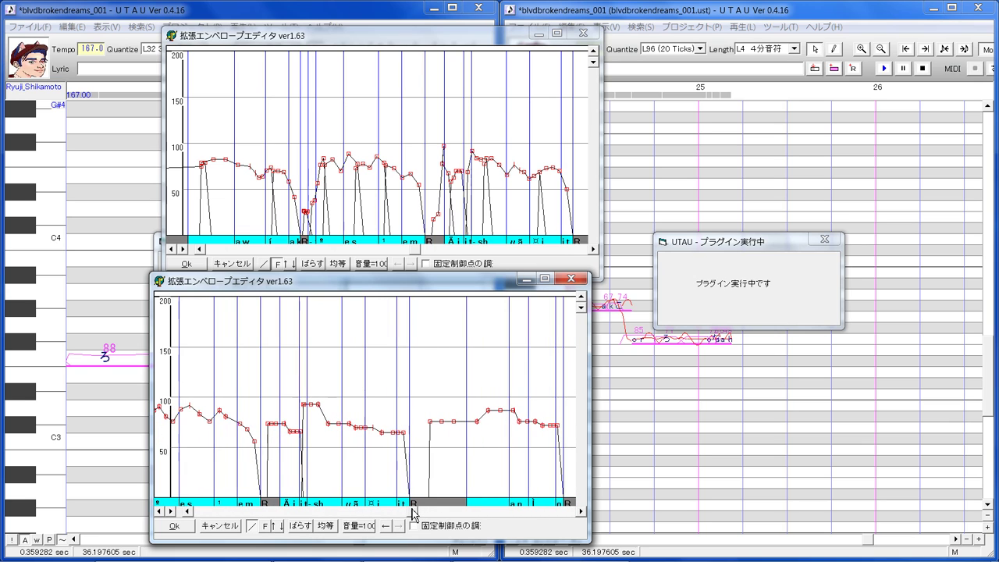
{"action": "left_click_drag", "start_coordinate": [414, 249], "coordinate": [424, 258]}
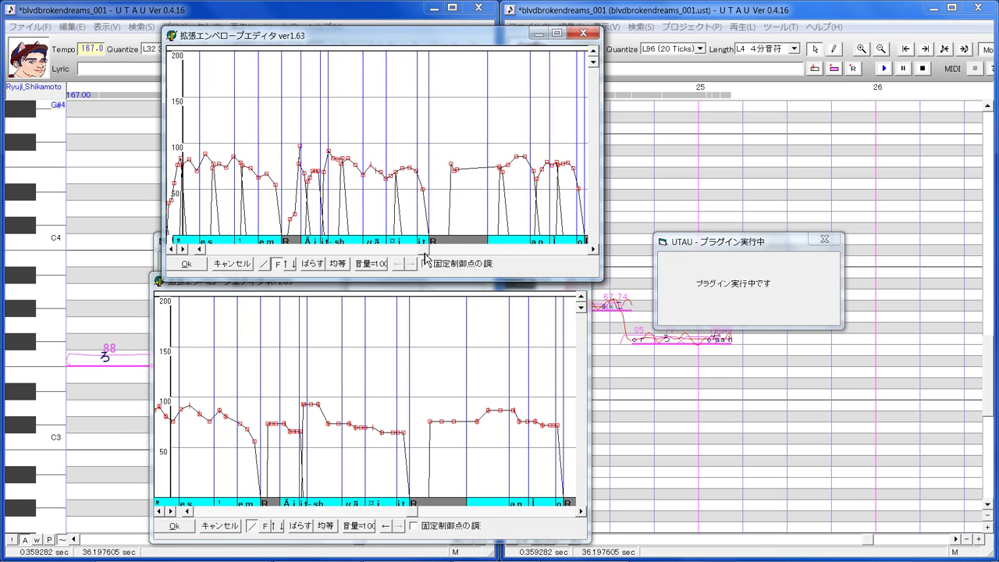
{"action": "left_click", "coordinate": [594, 249]}
{"action": "left_click", "coordinate": [594, 249]}
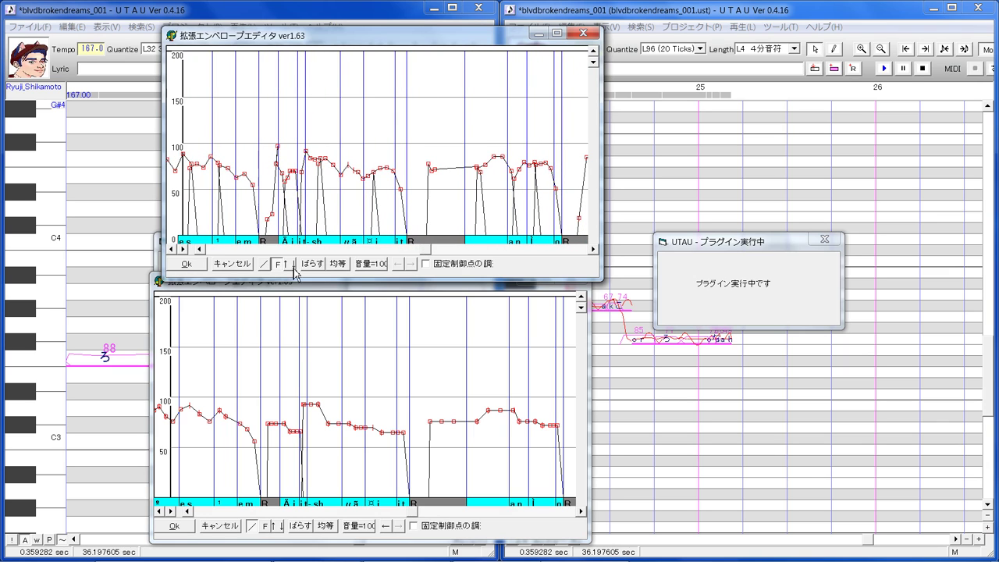
{"action": "left_click", "coordinate": [264, 252]}
{"action": "left_click", "coordinate": [264, 252]}
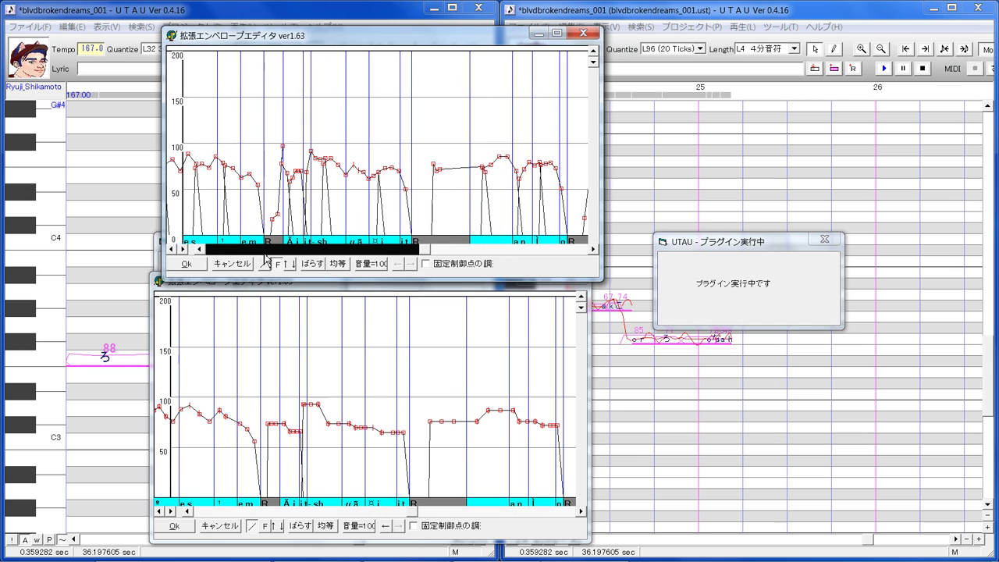
{"action": "scroll", "coordinate": [266, 261], "scroll_direction": "up", "scroll_amount": 2}
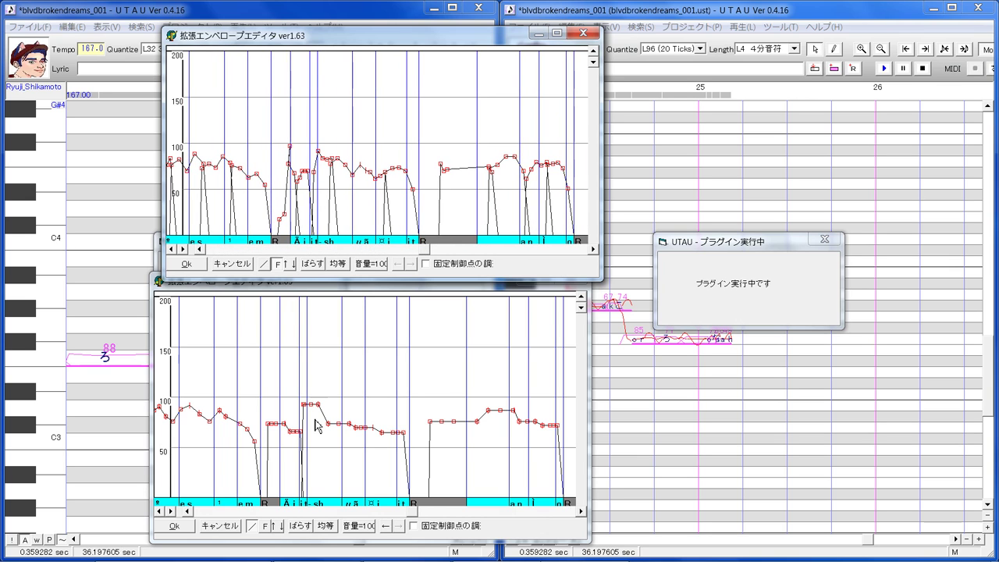
{"action": "left_click_drag", "start_coordinate": [265, 478], "coordinate": [277, 434]}
{"action": "left_click", "coordinate": [268, 465]}
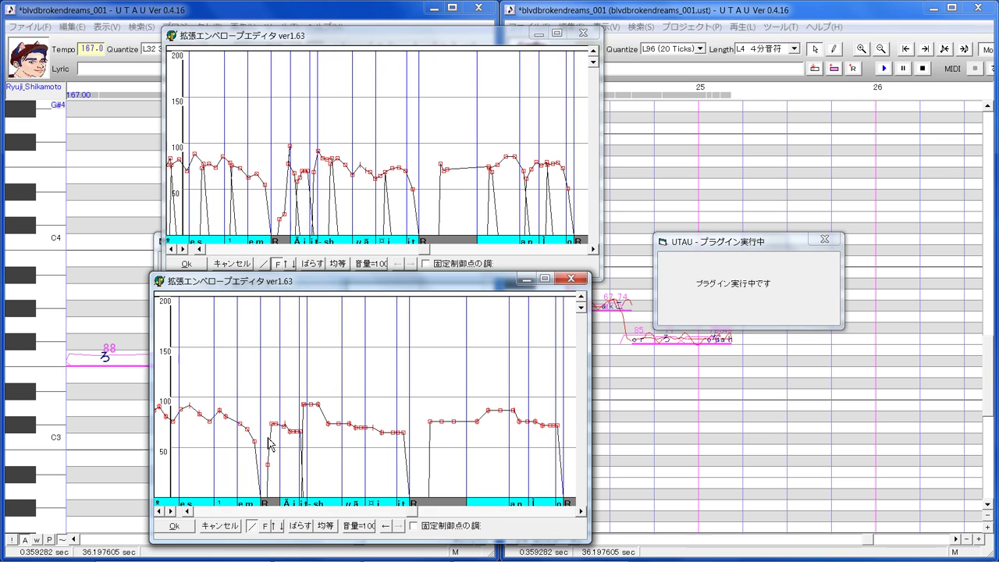
{"action": "mouse_move", "coordinate": [271, 442]}
{"action": "left_mouse_down"}
{"action": "mouse_move", "coordinate": [286, 401]}
{"action": "mouse_move", "coordinate": [275, 407]}
{"action": "left_mouse_up"}
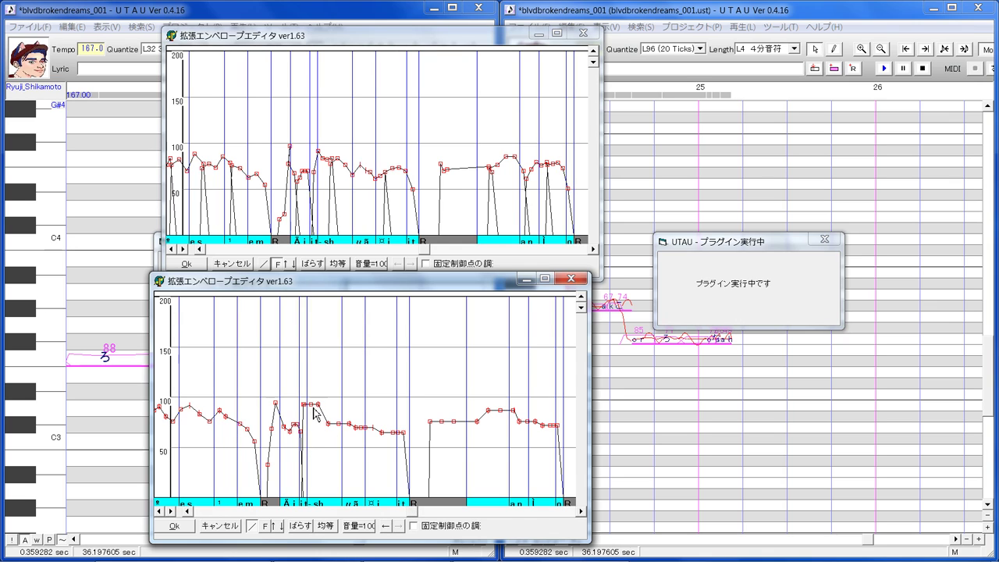
- Peak the lower envelope near 93 within "it-sh", slope it down to about 67, and lift it to about 82 near "µä"
{"action": "left_click_drag", "start_coordinate": [308, 404], "coordinate": [307, 404]}
{"action": "left_click_drag", "start_coordinate": [318, 416], "coordinate": [345, 428]}
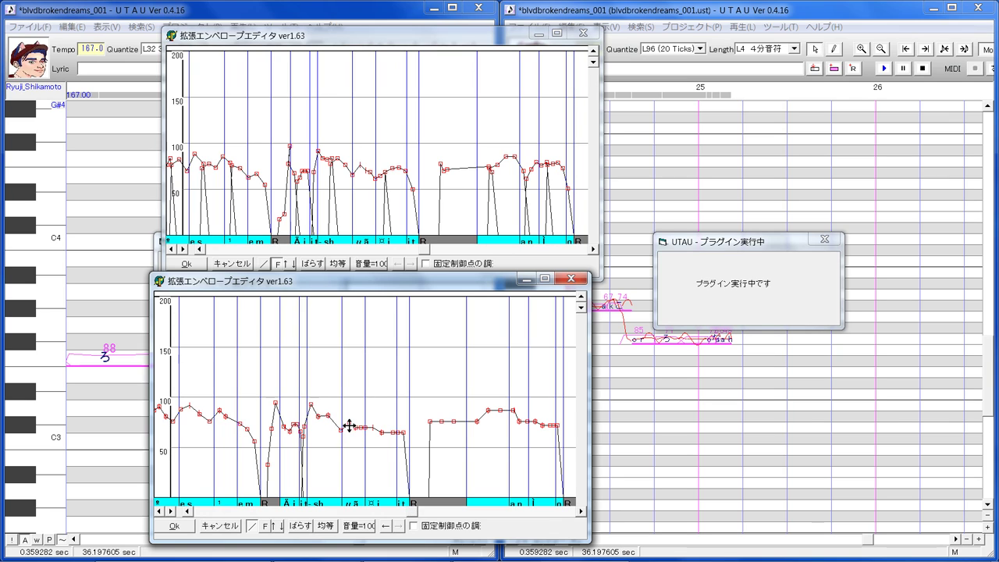
{"action": "left_click_drag", "start_coordinate": [349, 425], "coordinate": [350, 418]}
- Arch the lower envelope to about 81 over "¤i", taper it to about 52 at "it", and dip it to about 70 after "µä"
{"action": "left_click", "coordinate": [396, 430]}
{"action": "left_click_drag", "start_coordinate": [395, 427], "coordinate": [410, 462]}
{"action": "left_click_drag", "start_coordinate": [373, 418], "coordinate": [396, 433]}
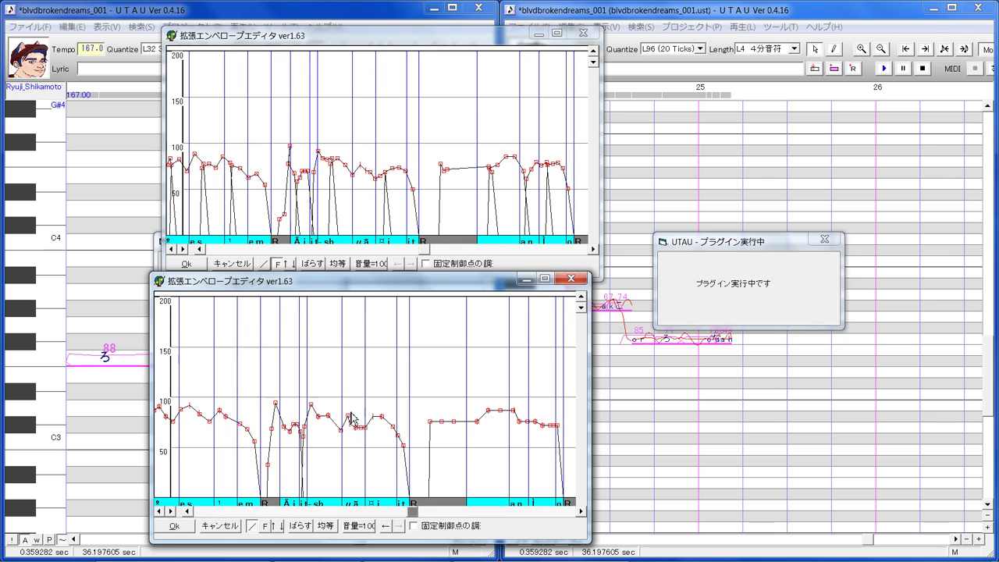
{"action": "left_click_drag", "start_coordinate": [356, 429], "coordinate": [363, 430]}
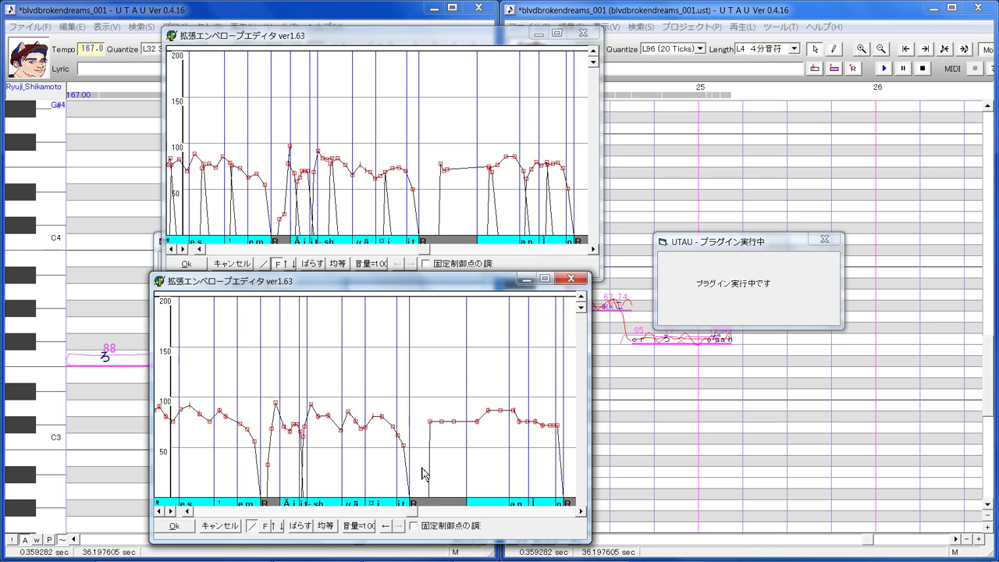
- Lower the lower envelope slightly to about 71 within the rest before "an"
{"action": "left_click_drag", "start_coordinate": [412, 515], "coordinate": [422, 521]}
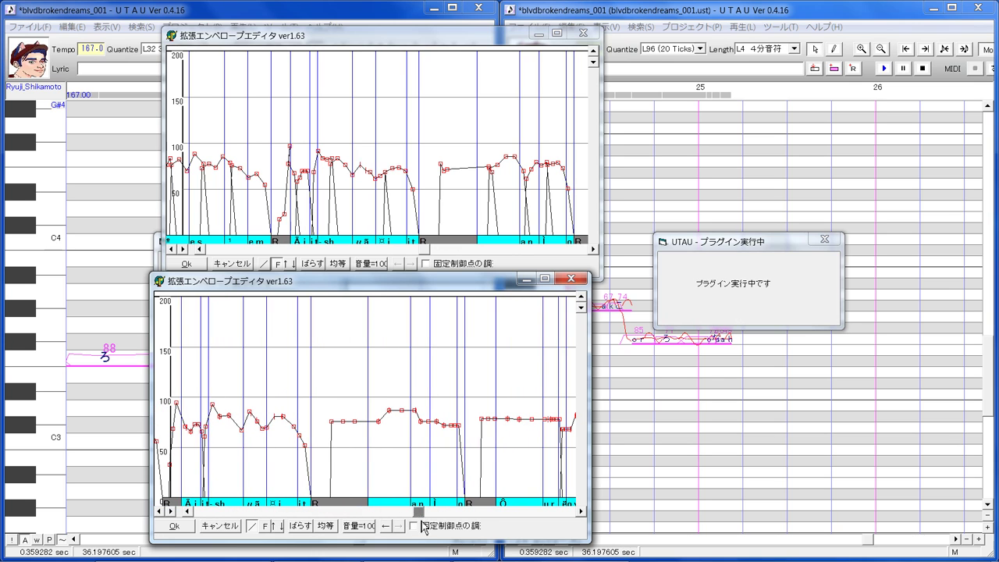
{"action": "left_click_drag", "start_coordinate": [424, 250], "coordinate": [432, 252]}
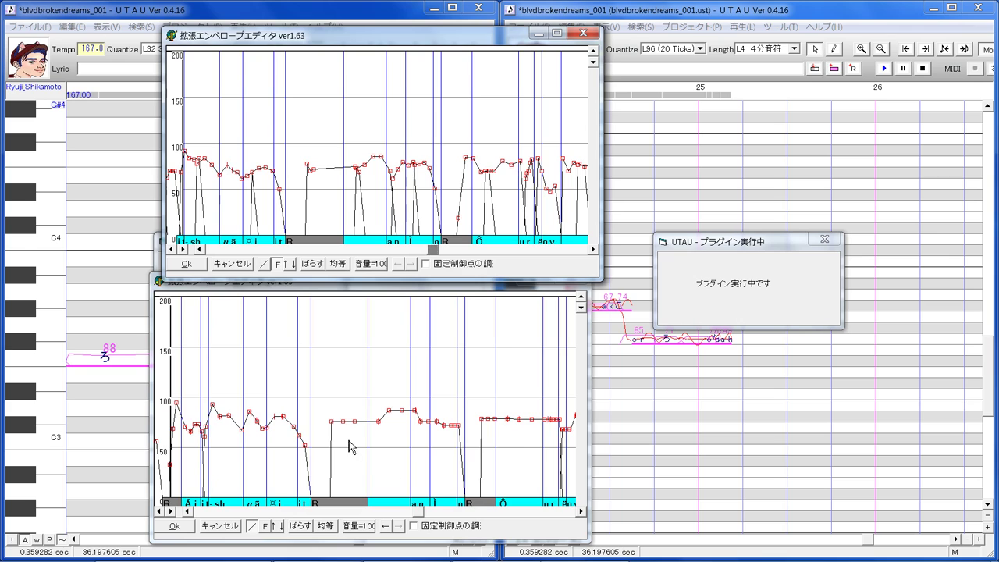
{"action": "left_click_drag", "start_coordinate": [343, 421], "coordinate": [356, 427]}
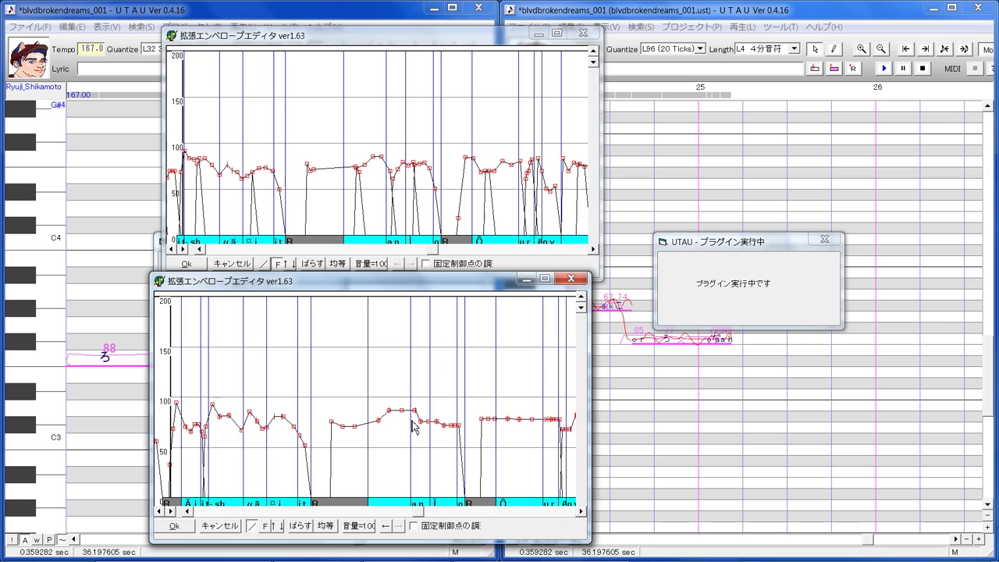
- Dip the lower envelope to about 48 at "an", arch it to about 82, and taper it to about 53 at "n"
{"action": "left_click_drag", "start_coordinate": [419, 437], "coordinate": [428, 421]}
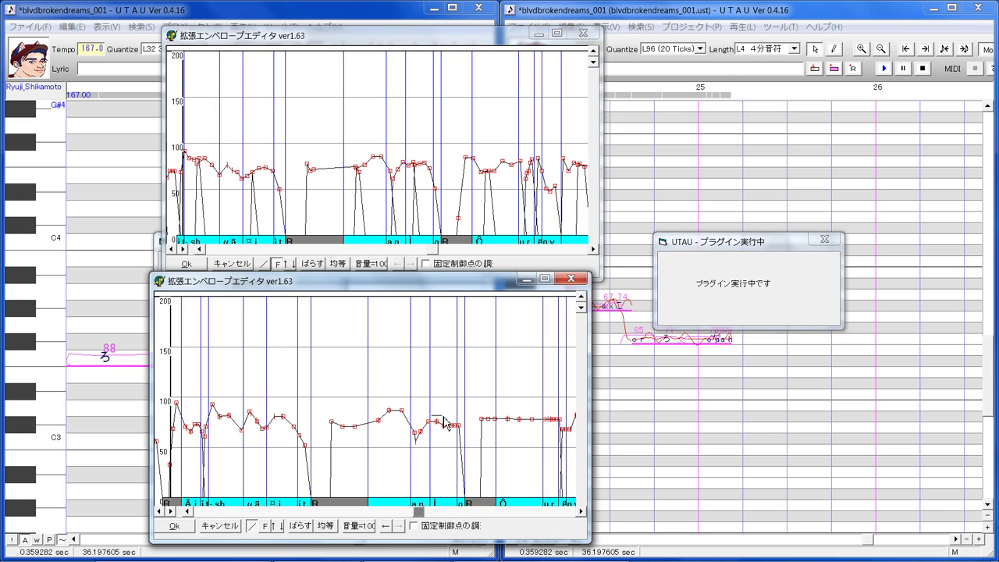
{"action": "left_click_drag", "start_coordinate": [442, 415], "coordinate": [466, 457]}
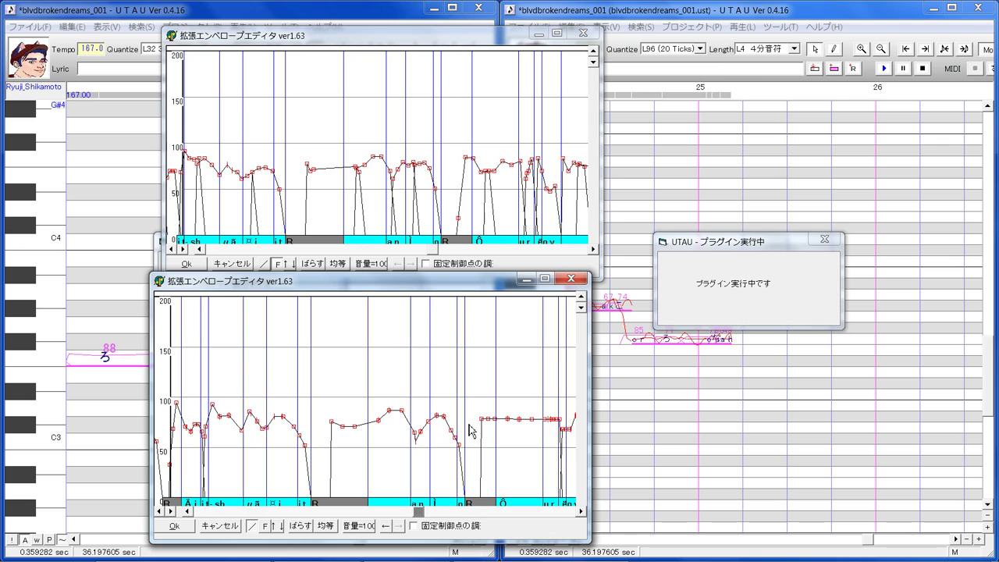
{"action": "left_click_drag", "start_coordinate": [421, 416], "coordinate": [451, 423]}
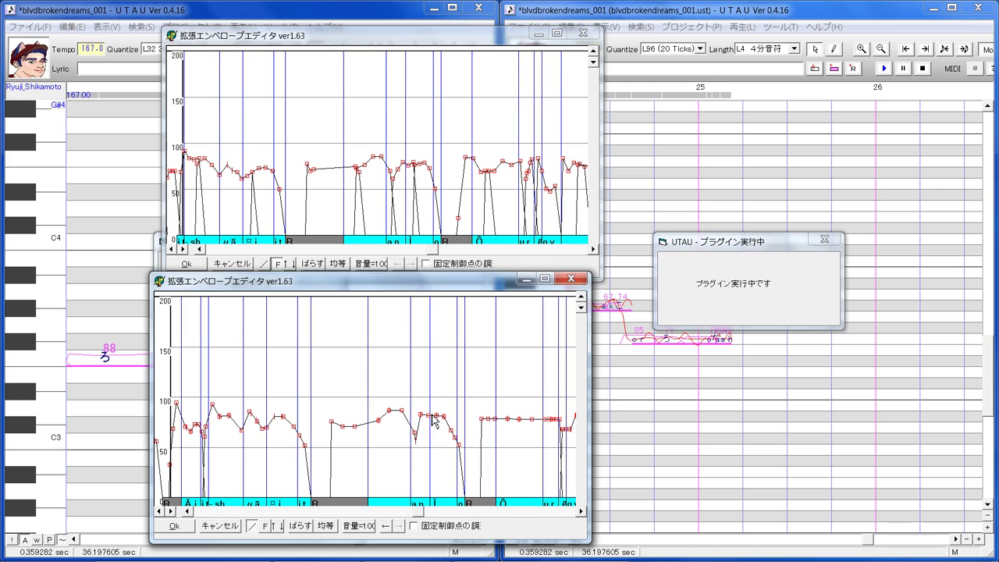
{"action": "left_click_drag", "start_coordinate": [414, 455], "coordinate": [424, 415]}
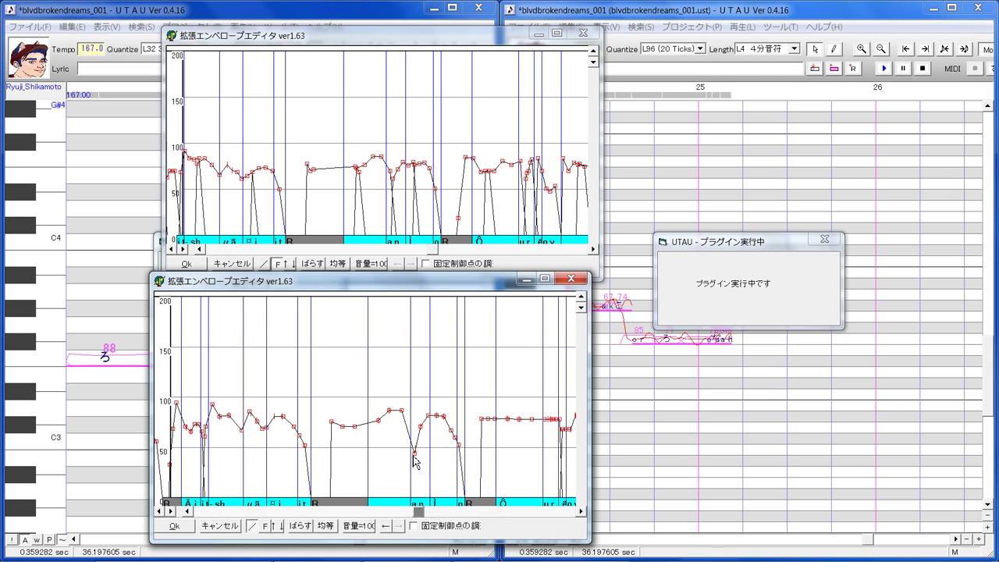
- Raise the lower envelope from about 40 to 91 before "Ô", dip it to about 67, and taper the end of "ay" to about 42
{"action": "left_click", "coordinate": [420, 512]}
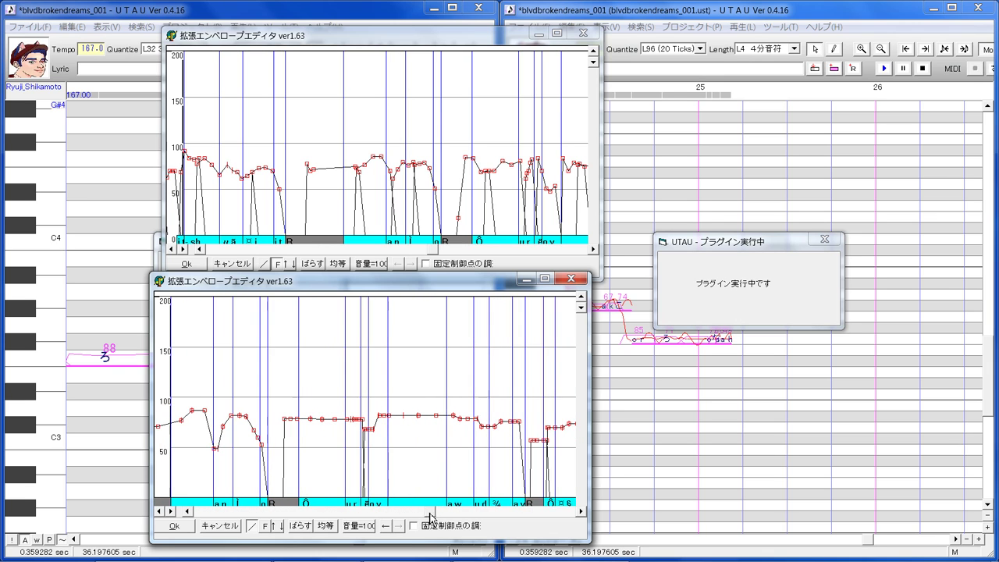
{"action": "left_click", "coordinate": [436, 250]}
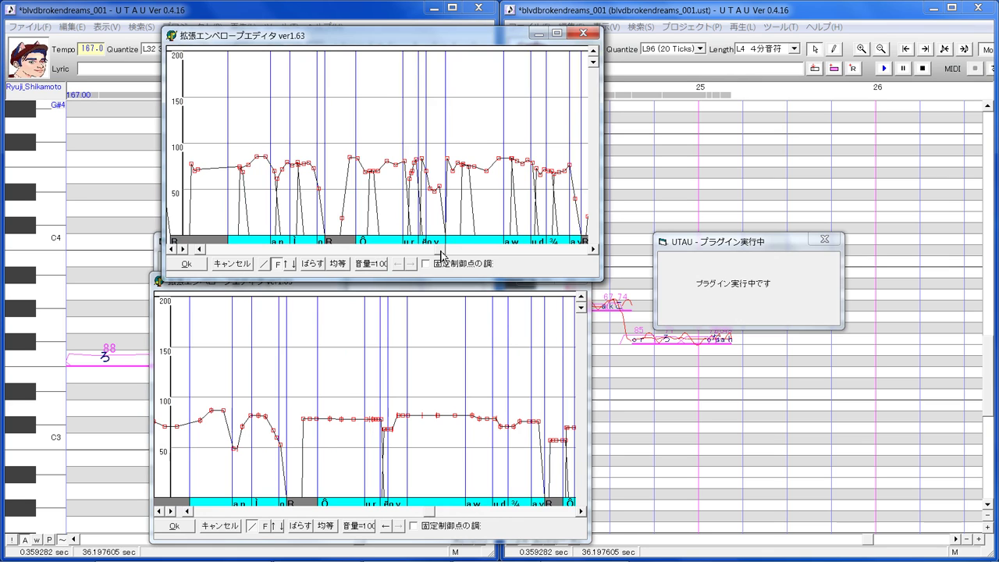
{"action": "left_click", "coordinate": [593, 250]}
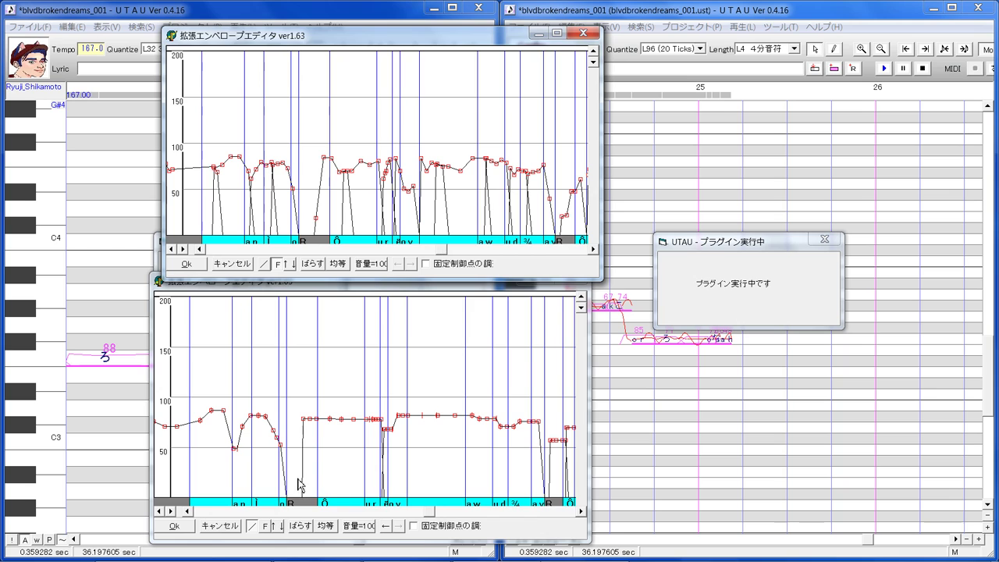
{"action": "mouse_move", "coordinate": [299, 485]}
{"action": "left_mouse_down"}
{"action": "mouse_move", "coordinate": [327, 418]}
{"action": "mouse_move", "coordinate": [311, 416]}
{"action": "mouse_move", "coordinate": [323, 407]}
{"action": "mouse_move", "coordinate": [348, 432]}
{"action": "left_mouse_up"}
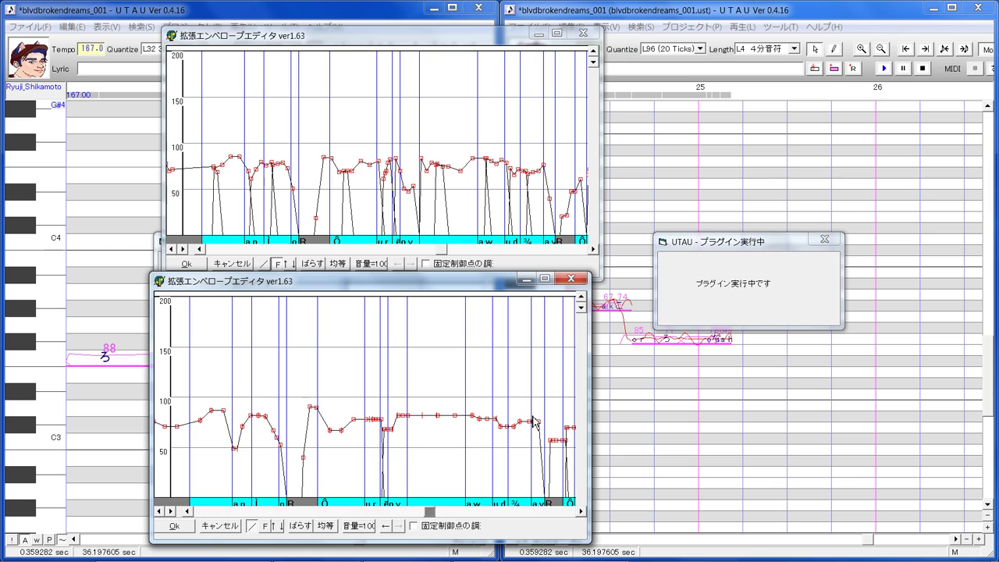
{"action": "left_click_drag", "start_coordinate": [529, 418], "coordinate": [549, 498]}
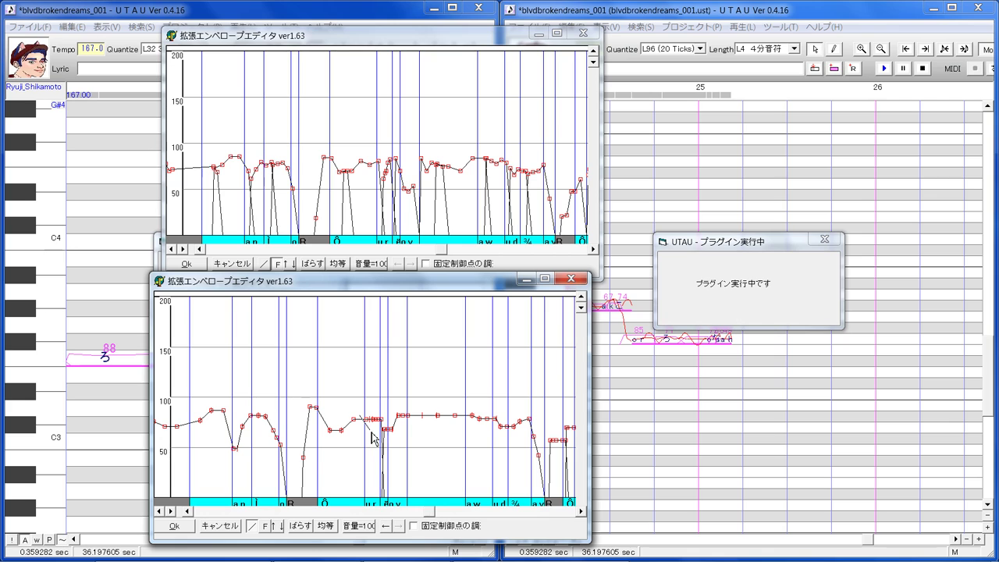
- Dip the lower envelope to about 57 at "ur", peak it near 88, and drop it to about 27 just after
{"action": "left_click_drag", "start_coordinate": [371, 432], "coordinate": [385, 413]}
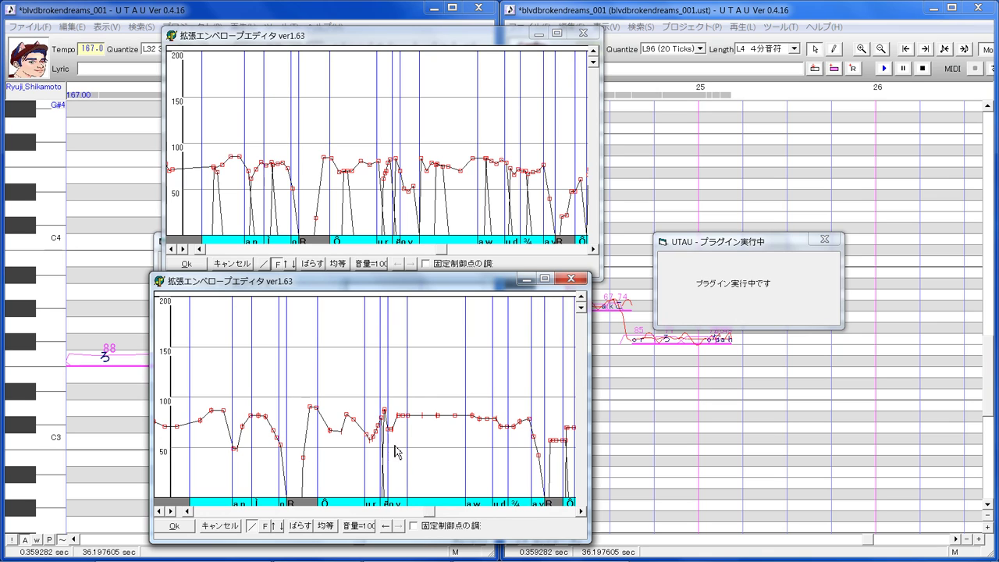
{"action": "left_click_drag", "start_coordinate": [387, 435], "coordinate": [402, 451]}
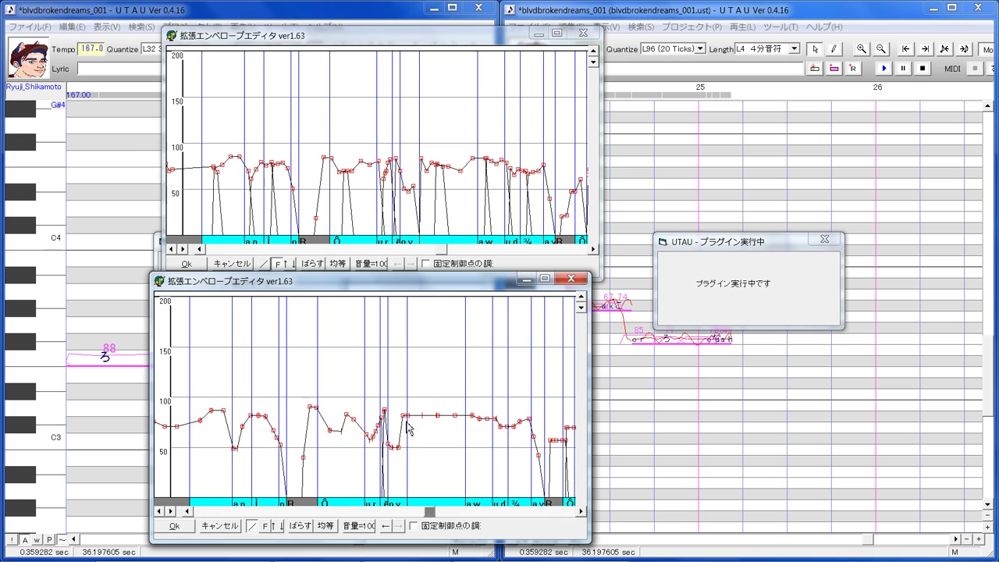
{"action": "left_click_drag", "start_coordinate": [404, 415], "coordinate": [405, 472]}
- Peak the lower envelope near 91 after the drop, wave it between about 76 and 89, and hold about 89 over "aw"
{"action": "left_click_drag", "start_coordinate": [409, 415], "coordinate": [412, 408]}
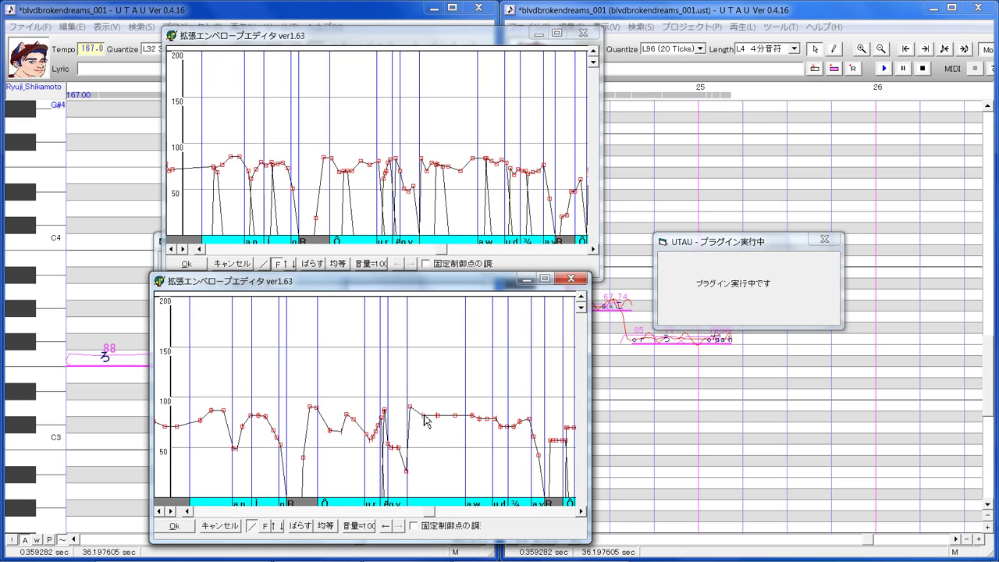
{"action": "left_click", "coordinate": [464, 428]}
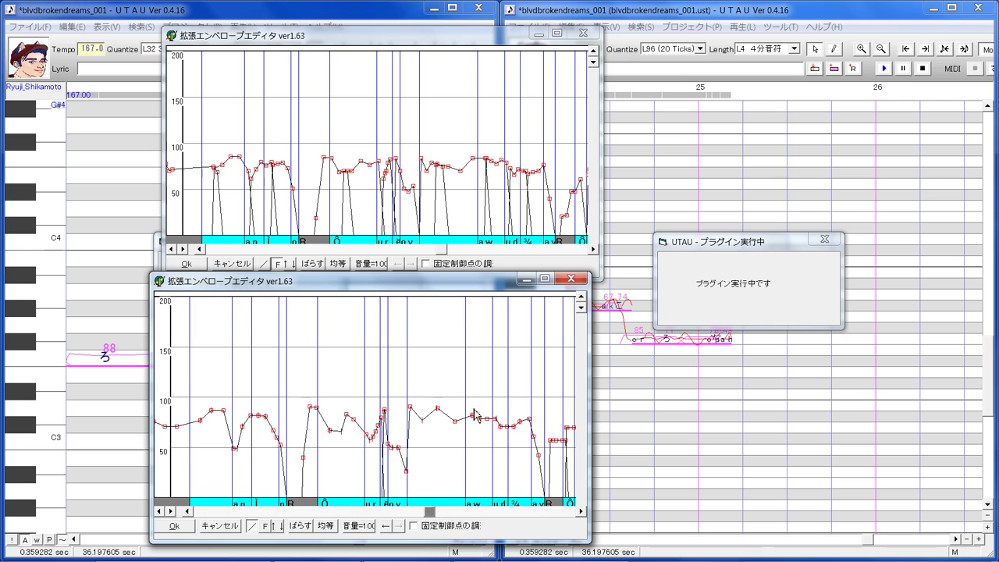
{"action": "left_click_drag", "start_coordinate": [472, 408], "coordinate": [492, 410]}
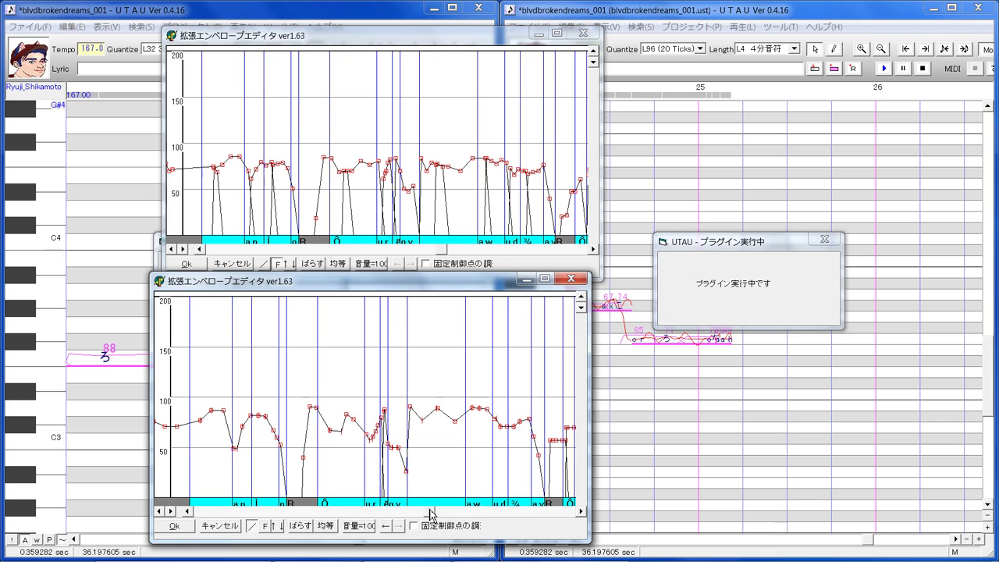
- Ramp the lower envelope up from about 25 in the rest after "ay" to about 72 between "Ô" and "ok"
{"action": "left_click_drag", "start_coordinate": [430, 514], "coordinate": [448, 516]}
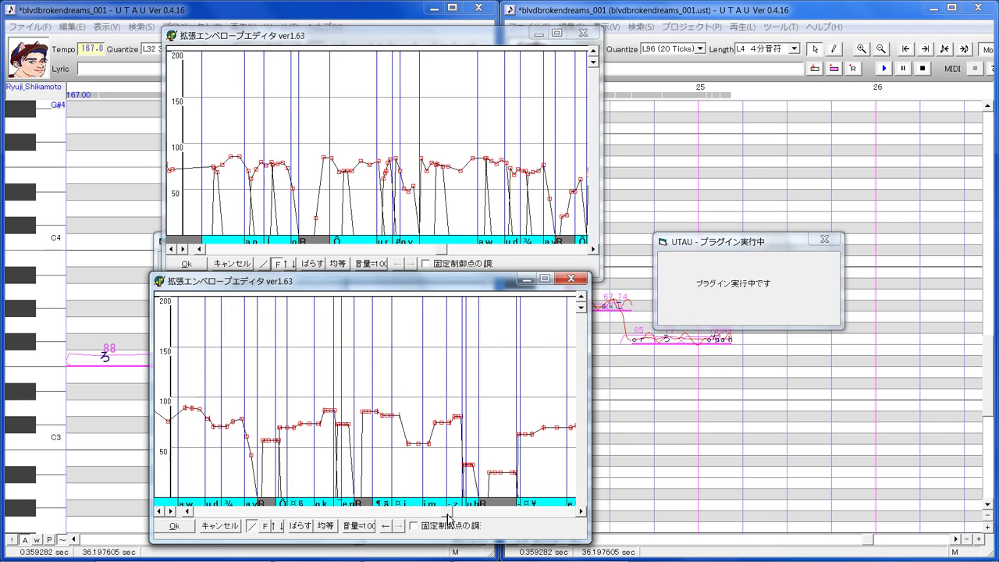
{"action": "left_click_drag", "start_coordinate": [441, 253], "coordinate": [455, 253]}
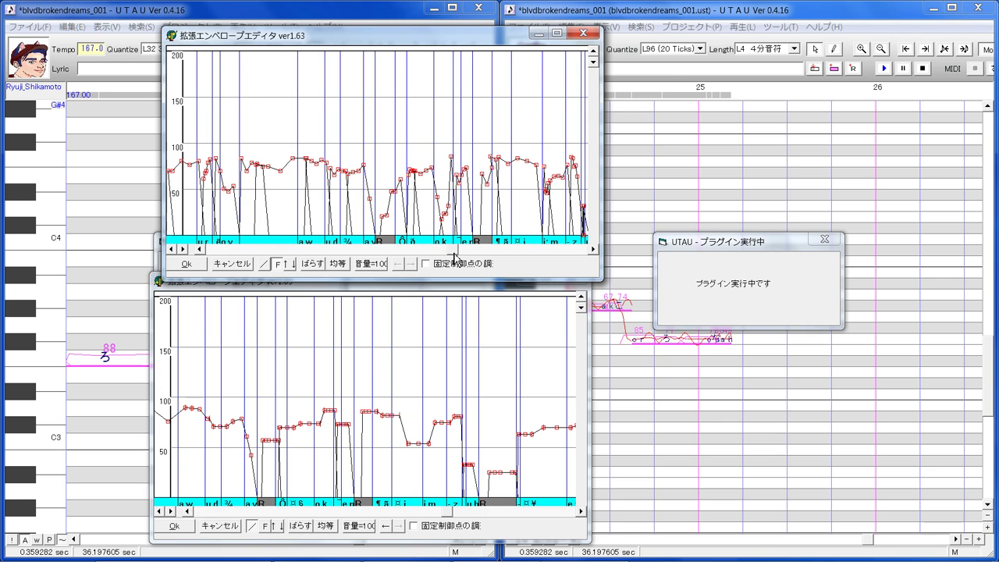
{"action": "left_click_drag", "start_coordinate": [455, 253], "coordinate": [447, 254]}
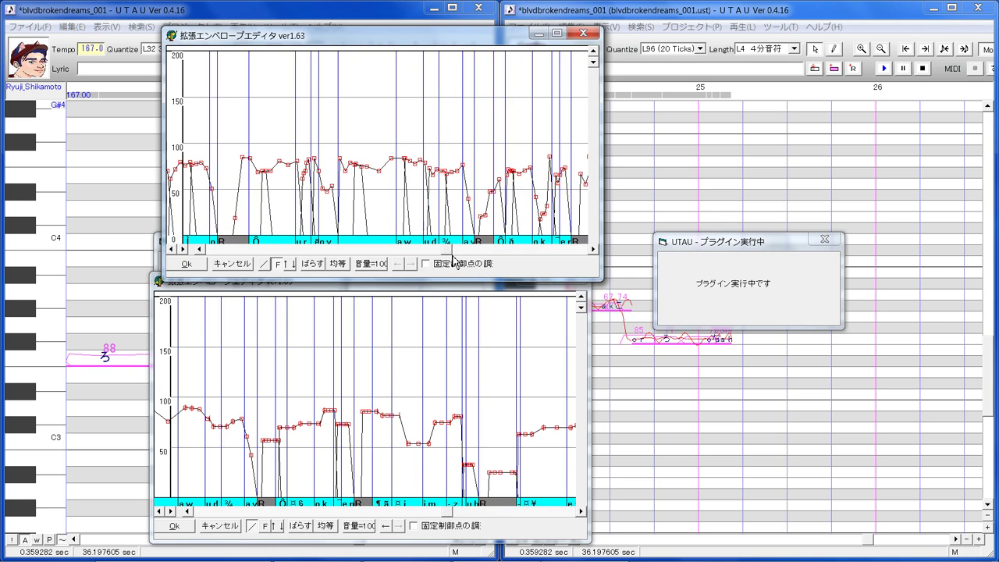
{"action": "left_click_drag", "start_coordinate": [452, 255], "coordinate": [469, 255]}
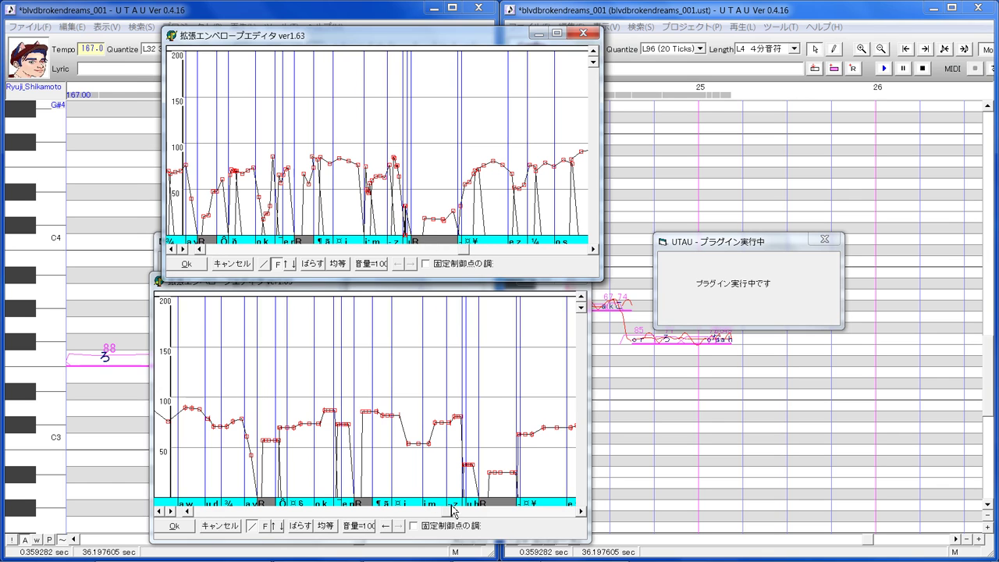
{"action": "left_click_drag", "start_coordinate": [450, 512], "coordinate": [454, 514]}
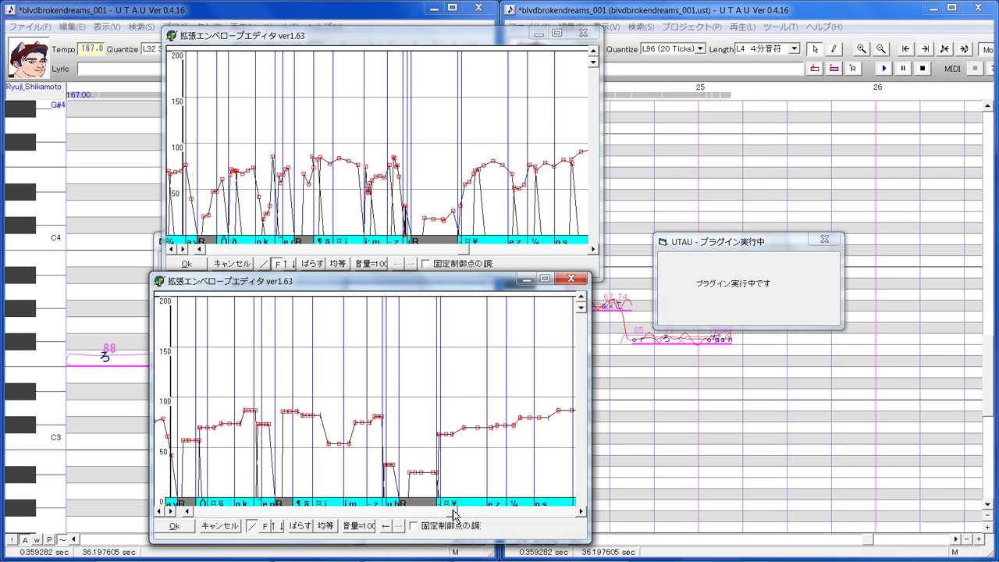
{"action": "left_click", "coordinate": [187, 512]}
{"action": "left_click", "coordinate": [188, 511]}
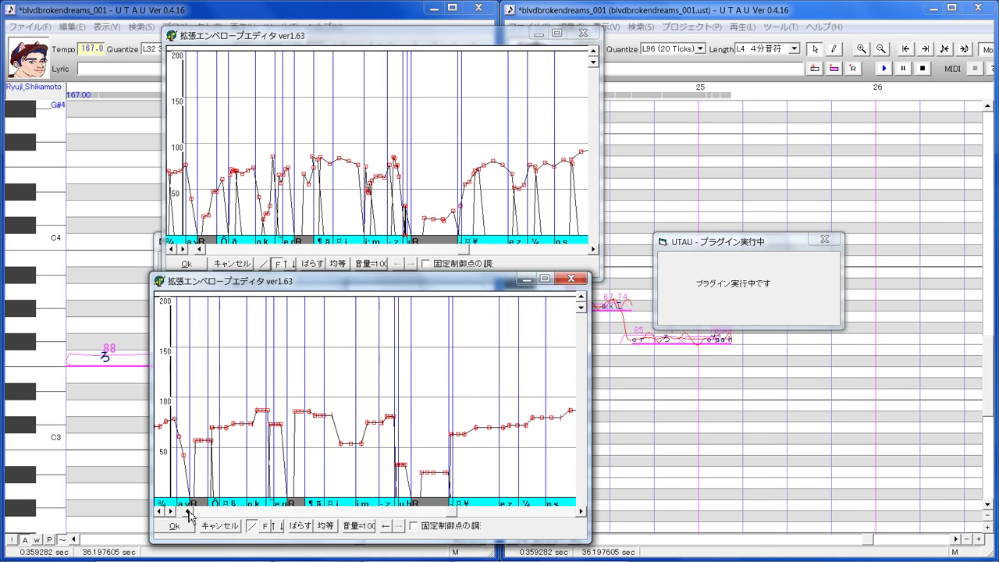
{"action": "left_click", "coordinate": [581, 512]}
{"action": "left_click", "coordinate": [581, 512]}
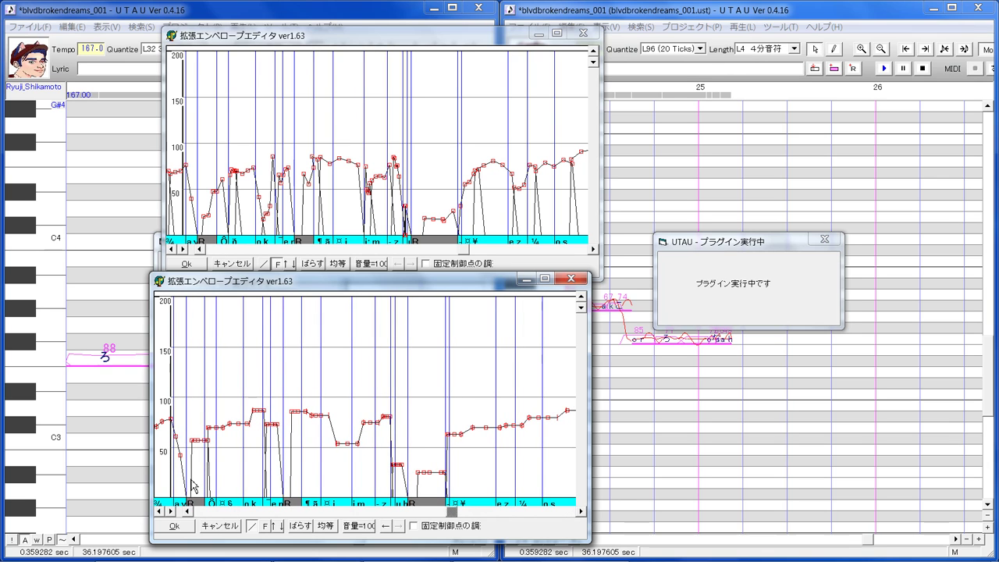
{"action": "left_click_drag", "start_coordinate": [190, 476], "coordinate": [211, 433]}
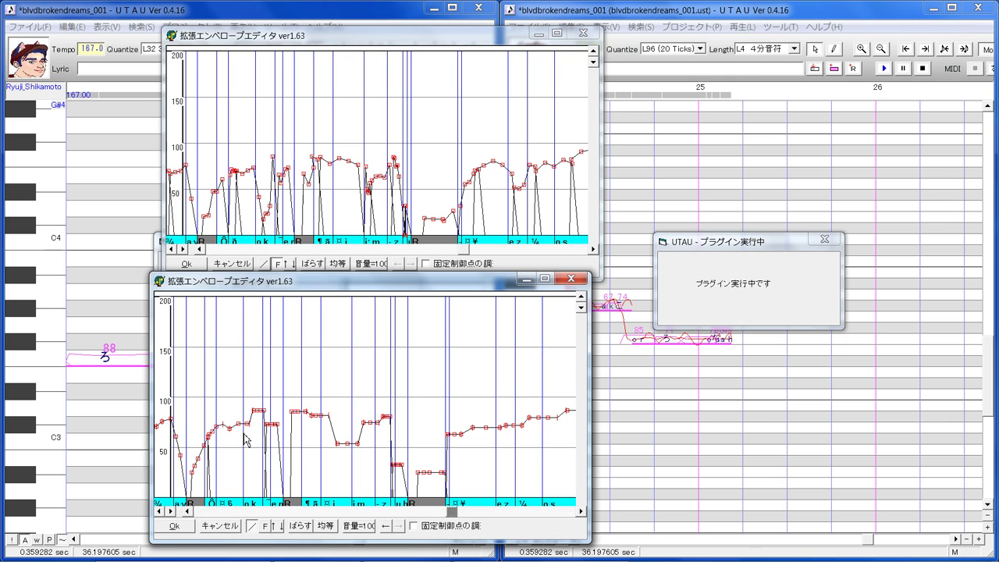
- Dip the lower envelope to about 35 in "ok", peak it near 89, and raise it from about 65 to 81 in "en"
{"action": "mouse_move", "coordinate": [243, 433]}
{"action": "left_mouse_down"}
{"action": "mouse_move", "coordinate": [255, 489]}
{"action": "mouse_move", "coordinate": [263, 410]}
{"action": "left_mouse_up"}
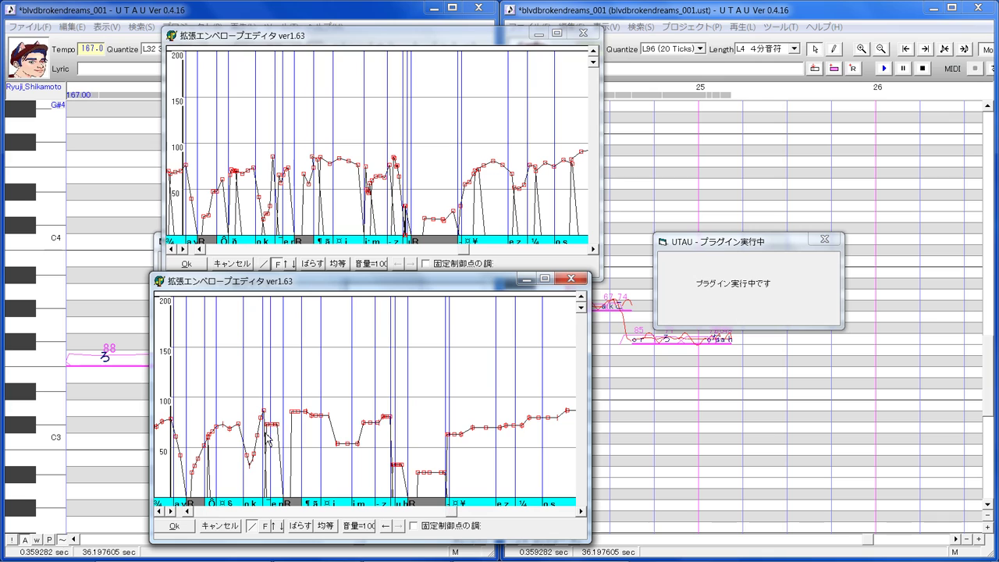
{"action": "mouse_move", "coordinate": [262, 434]}
{"action": "left_mouse_down"}
{"action": "mouse_move", "coordinate": [285, 421]}
{"action": "mouse_move", "coordinate": [264, 430]}
{"action": "mouse_move", "coordinate": [261, 407]}
{"action": "left_mouse_up"}
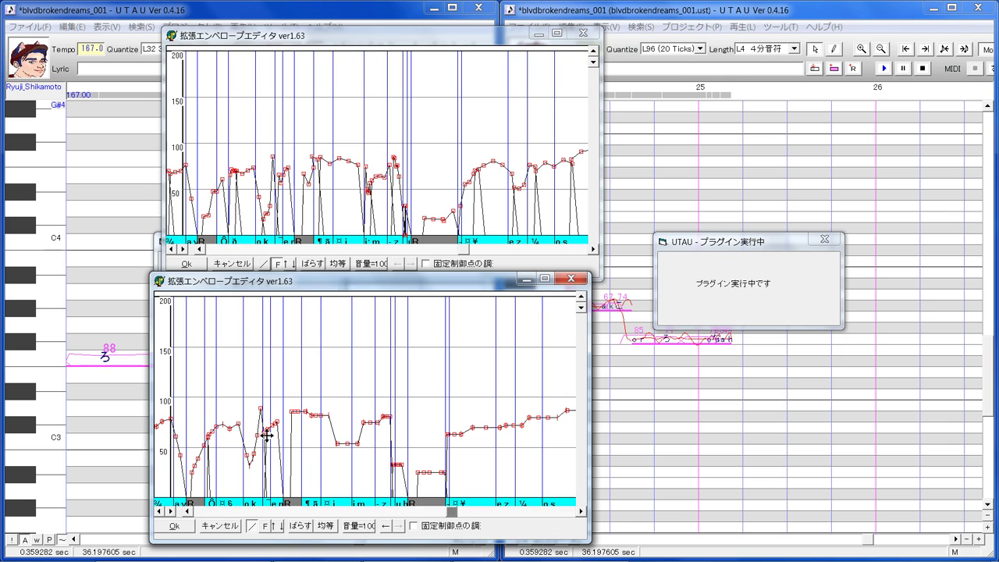
{"action": "left_click_drag", "start_coordinate": [267, 428], "coordinate": [274, 439]}
{"action": "left_click_drag", "start_coordinate": [265, 442], "coordinate": [278, 428]}
{"action": "left_click_drag", "start_coordinate": [265, 434], "coordinate": [277, 427]}
- Dip the lower envelope to about 54 before "¶ä", peak it near 86, and slope it down from "¤i" to about 51 in "im"
{"action": "mouse_move", "coordinate": [264, 427]}
{"action": "left_mouse_down"}
{"action": "mouse_move", "coordinate": [282, 416]}
{"action": "mouse_move", "coordinate": [270, 440]}
{"action": "mouse_move", "coordinate": [281, 423]}
{"action": "mouse_move", "coordinate": [302, 451]}
{"action": "left_mouse_up"}
{"action": "left_click", "coordinate": [305, 411]}
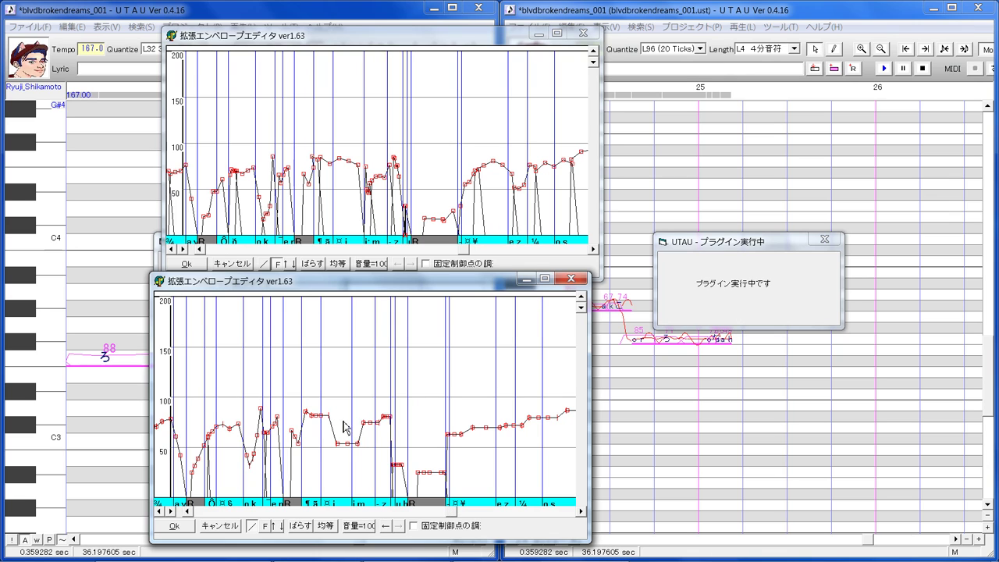
{"action": "left_click_drag", "start_coordinate": [328, 414], "coordinate": [356, 437]}
- Peak the lower envelope near 91 before "z", taper it to about 23 through "uh", and vary the following rest around 28
{"action": "mouse_move", "coordinate": [352, 452]}
{"action": "left_mouse_down"}
{"action": "mouse_move", "coordinate": [377, 425]}
{"action": "mouse_move", "coordinate": [377, 439]}
{"action": "mouse_move", "coordinate": [369, 442]}
{"action": "mouse_move", "coordinate": [385, 406]}
{"action": "mouse_move", "coordinate": [408, 498]}
{"action": "left_mouse_up"}
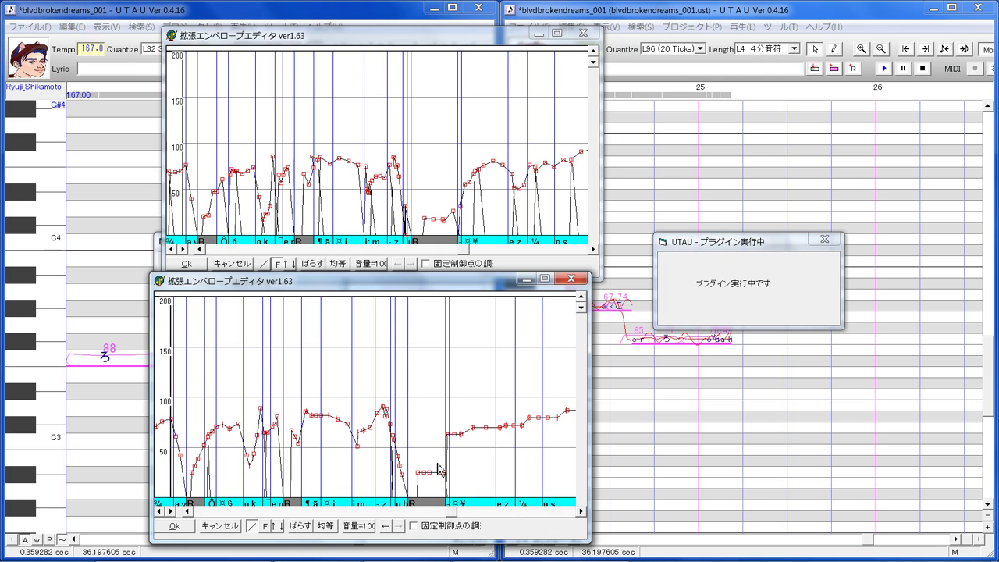
{"action": "mouse_move", "coordinate": [420, 466]}
{"action": "left_mouse_down"}
{"action": "mouse_move", "coordinate": [435, 479]}
{"action": "mouse_move", "coordinate": [448, 464]}
{"action": "left_mouse_up"}
- Arch the lower envelope to about 74 over "¤¥", dip it to about 54 at "ez", and lift it to about 83 near "¼"
{"action": "left_click_drag", "start_coordinate": [451, 517], "coordinate": [466, 517]}
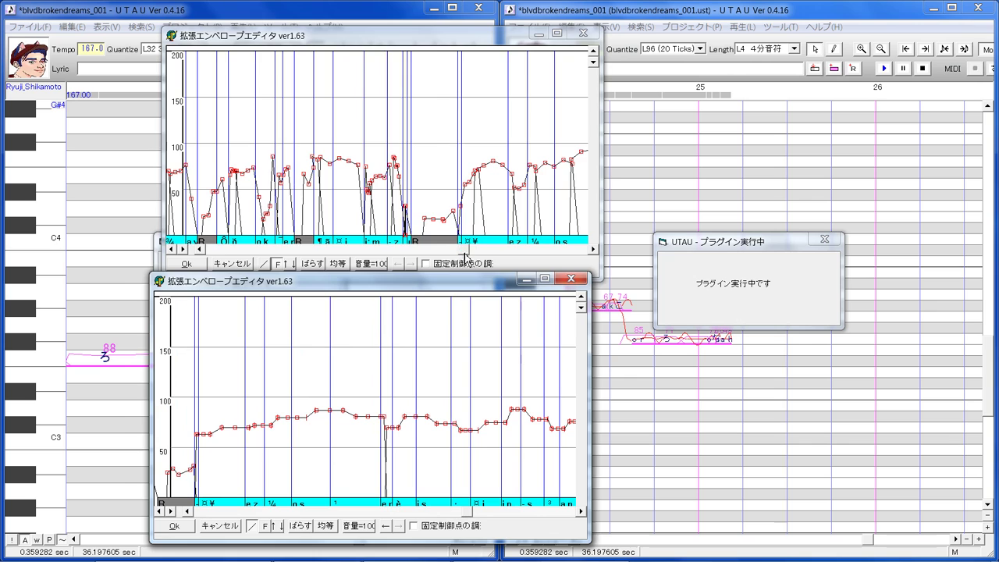
{"action": "left_click_drag", "start_coordinate": [465, 251], "coordinate": [481, 259]}
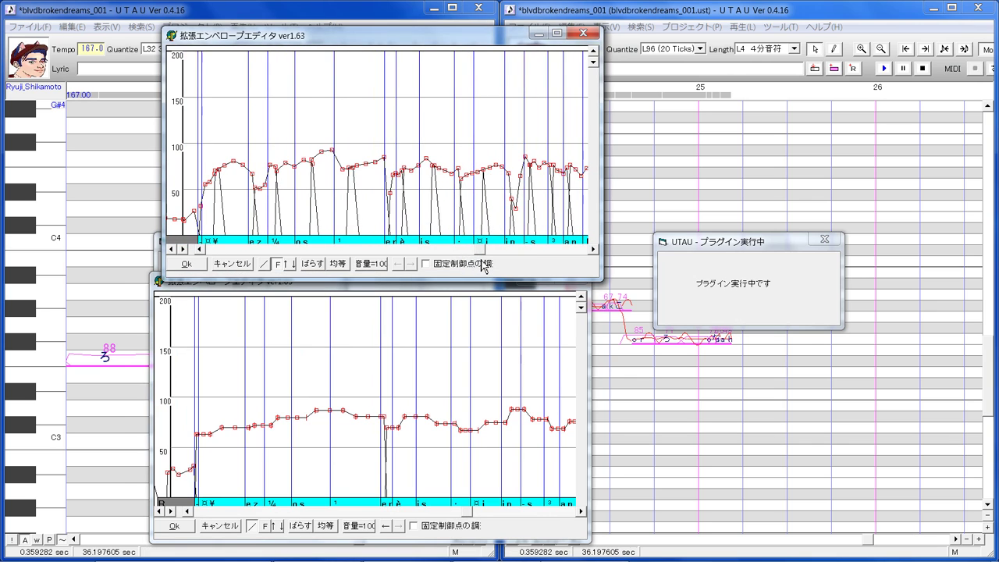
{"action": "left_click", "coordinate": [200, 249]}
{"action": "left_click", "coordinate": [215, 249]}
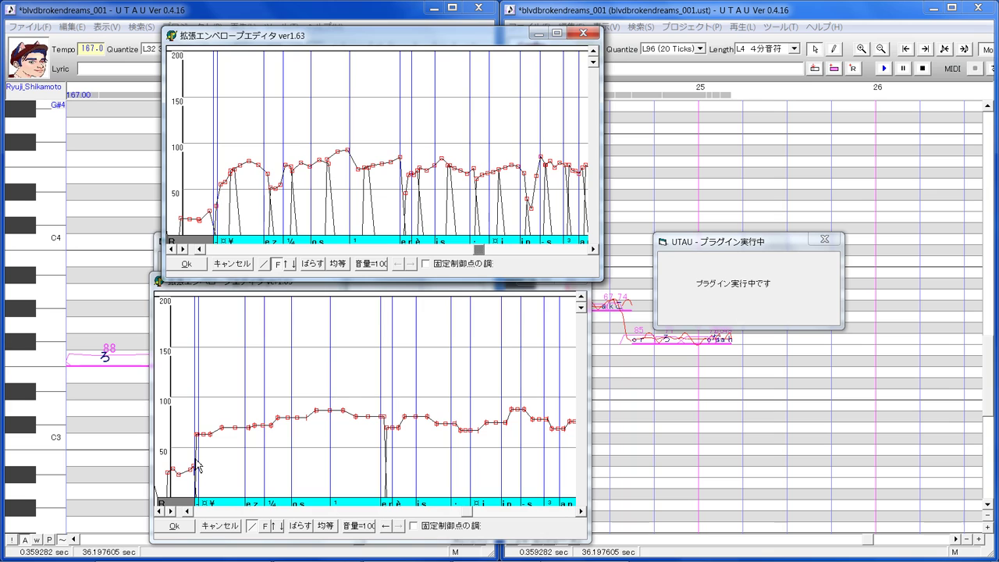
{"action": "mouse_move", "coordinate": [196, 466]}
{"action": "left_mouse_down"}
{"action": "mouse_move", "coordinate": [221, 424]}
{"action": "mouse_move", "coordinate": [254, 453]}
{"action": "mouse_move", "coordinate": [268, 434]}
{"action": "left_mouse_up"}
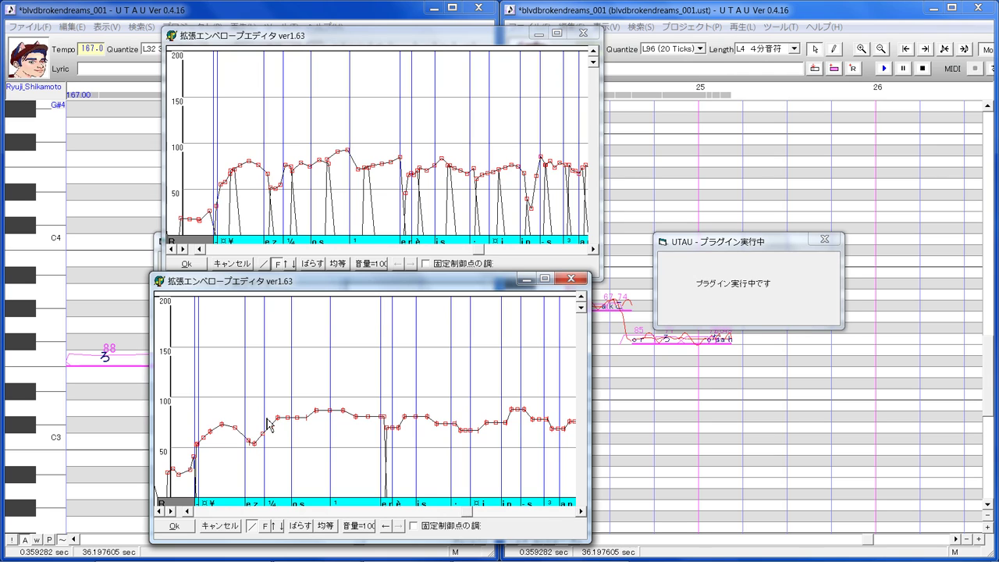
{"action": "left_click_drag", "start_coordinate": [272, 421], "coordinate": [273, 414]}
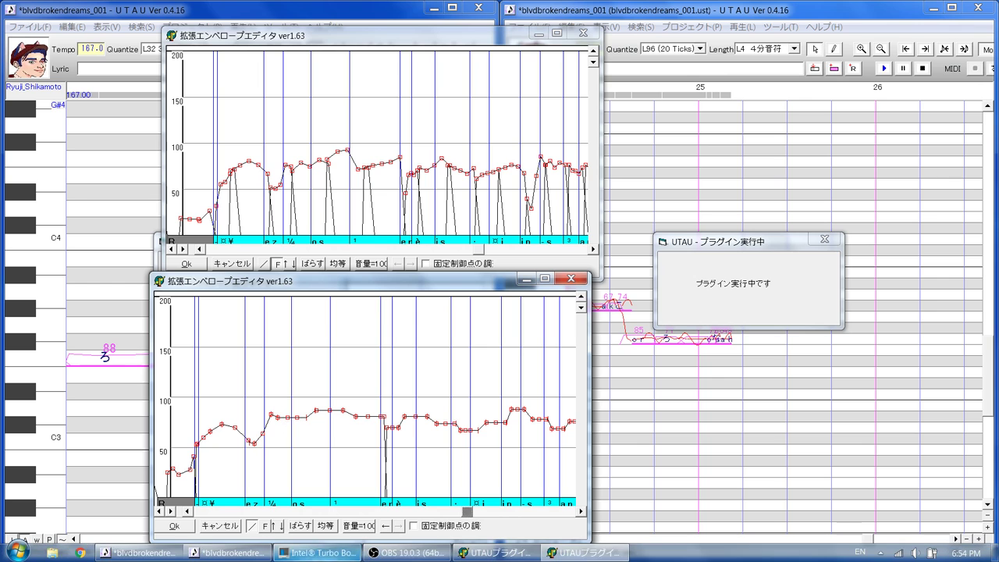
{"action": "left_click", "coordinate": [398, 555]}
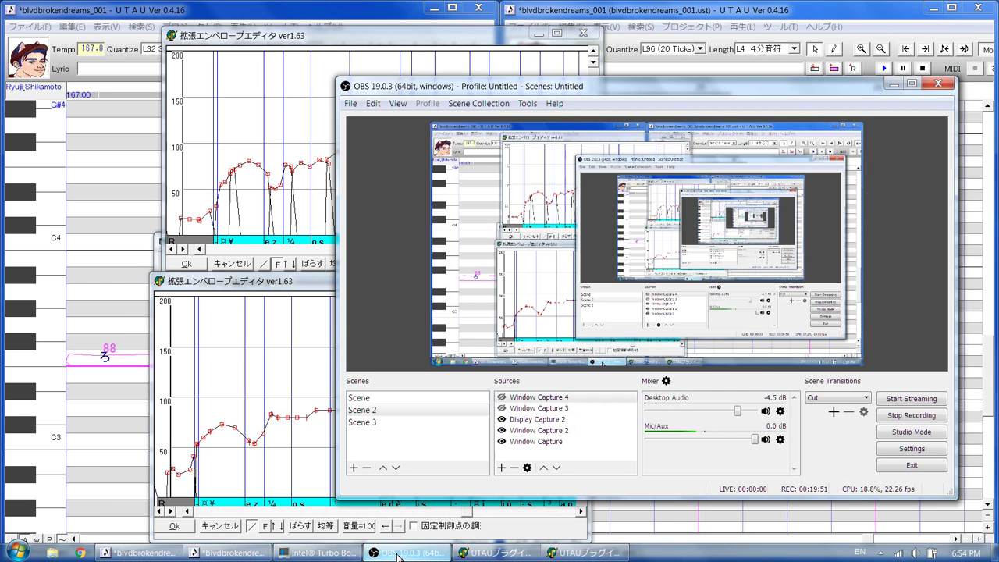
- Dip the lower envelope to about 69 at "¼", lift it to about 89 by "¹", and raise it again from about 73 toward "er"
{"action": "left_click", "coordinate": [398, 556]}
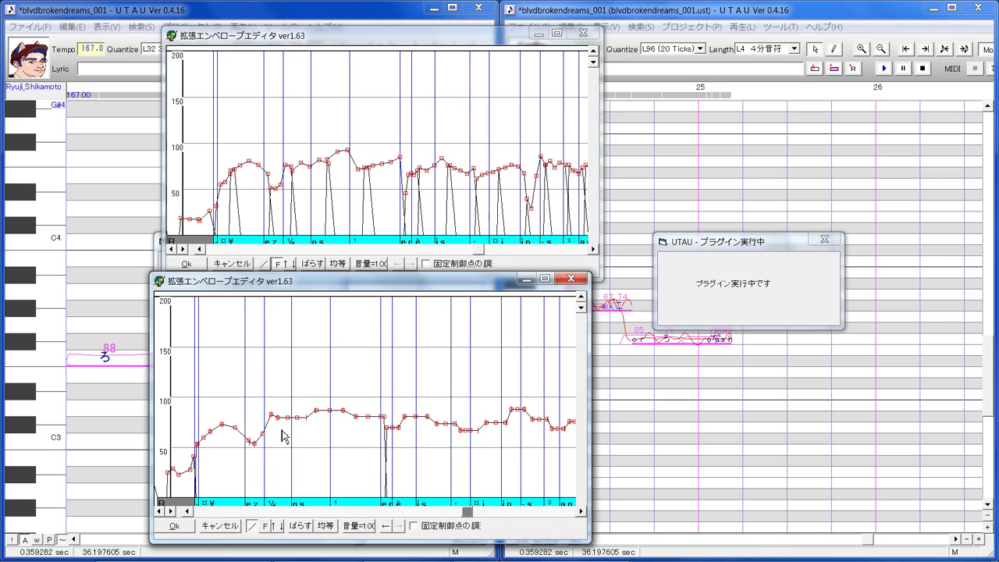
{"action": "mouse_move", "coordinate": [279, 418]}
{"action": "left_mouse_down"}
{"action": "mouse_move", "coordinate": [286, 428]}
{"action": "mouse_move", "coordinate": [288, 413]}
{"action": "mouse_move", "coordinate": [340, 403]}
{"action": "mouse_move", "coordinate": [301, 414]}
{"action": "left_mouse_up"}
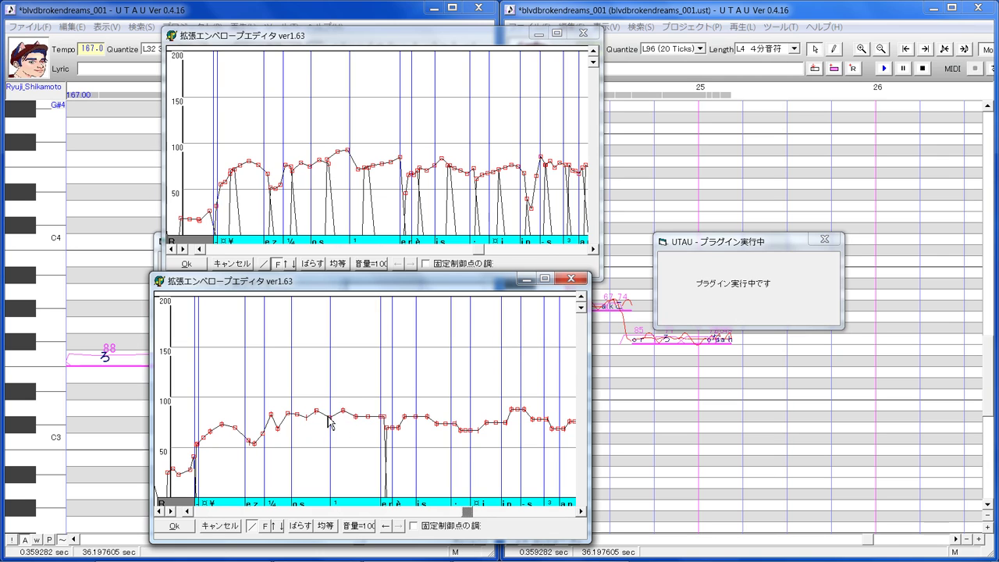
{"action": "left_click_drag", "start_coordinate": [329, 402], "coordinate": [384, 407]}
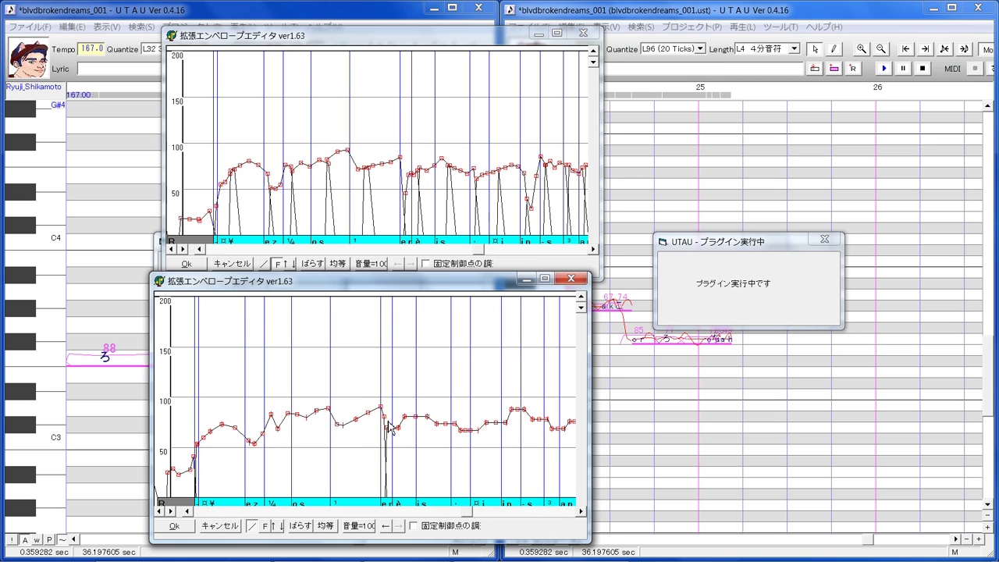
- Peak the lower envelope near 91 before "er", dip it to about 43 there, and lift it to about 88 at "is"
{"action": "left_click_drag", "start_coordinate": [378, 444], "coordinate": [379, 405]}
{"action": "left_click_drag", "start_coordinate": [388, 467], "coordinate": [426, 408]}
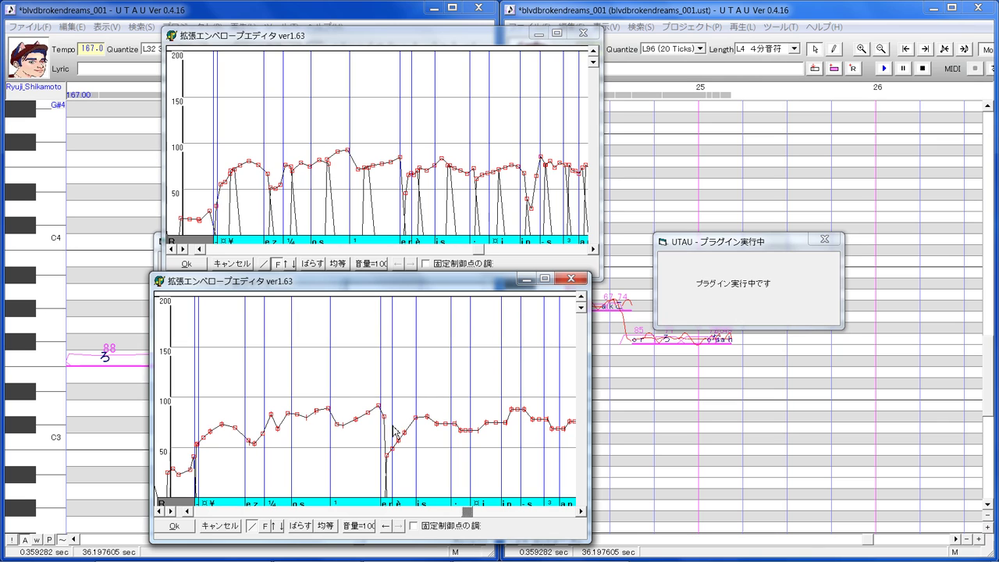
{"action": "left_click_drag", "start_coordinate": [392, 429], "coordinate": [417, 426]}
{"action": "mouse_move", "coordinate": [428, 418]}
{"action": "left_mouse_down"}
{"action": "mouse_move", "coordinate": [414, 412]}
{"action": "mouse_move", "coordinate": [421, 410]}
{"action": "left_mouse_up"}
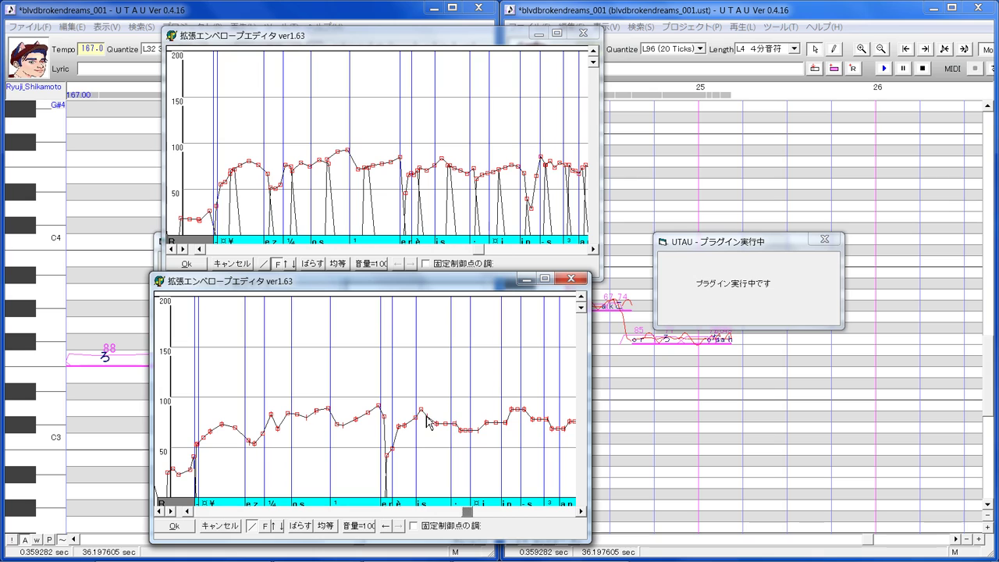
- Slope the lower envelope down to about 63 before "¤i", hold it near 81, then dip it to about 33 and peak near 92 before "-s"
{"action": "left_click_drag", "start_coordinate": [427, 416], "coordinate": [449, 427]}
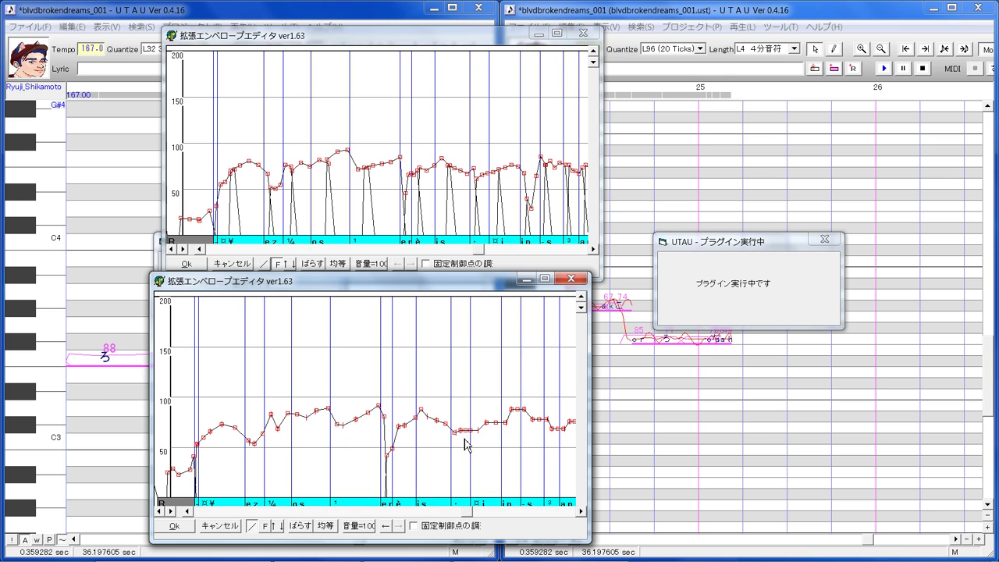
{"action": "mouse_move", "coordinate": [461, 440]}
{"action": "left_mouse_down"}
{"action": "mouse_move", "coordinate": [503, 427]}
{"action": "mouse_move", "coordinate": [495, 417]}
{"action": "mouse_move", "coordinate": [504, 412]}
{"action": "mouse_move", "coordinate": [517, 479]}
{"action": "left_mouse_up"}
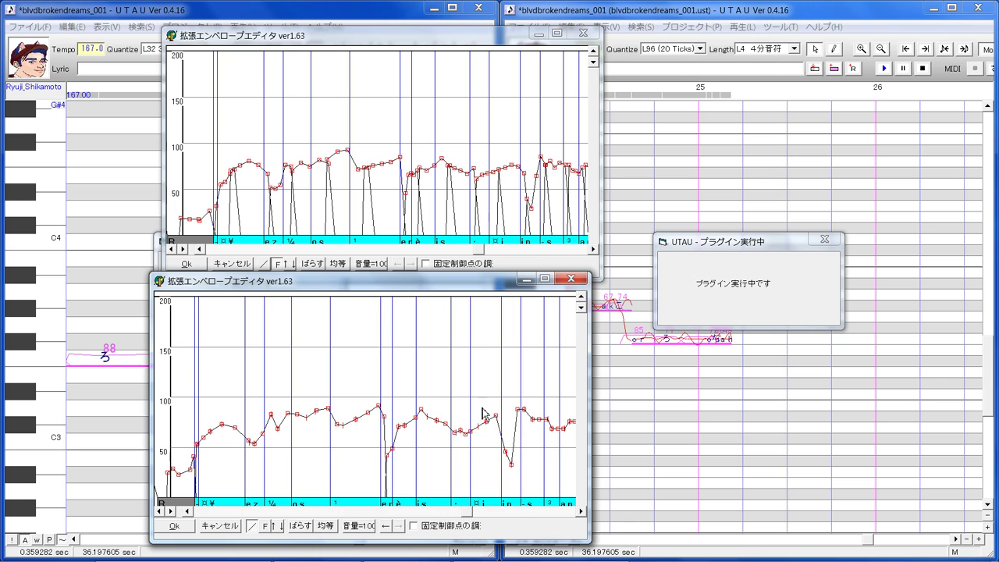
{"action": "left_click_drag", "start_coordinate": [484, 408], "coordinate": [512, 404]}
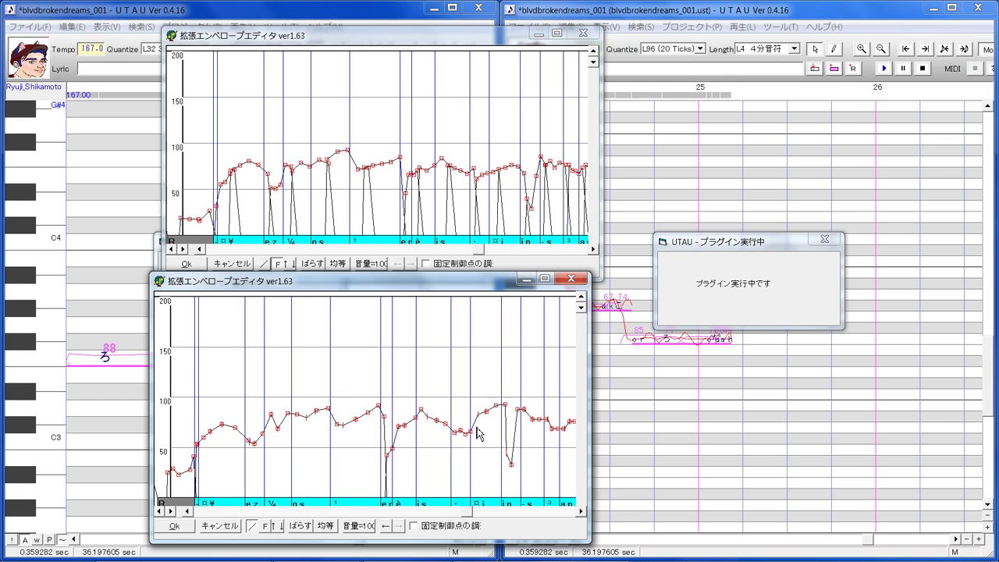
{"action": "left_click_drag", "start_coordinate": [466, 420], "coordinate": [506, 415]}
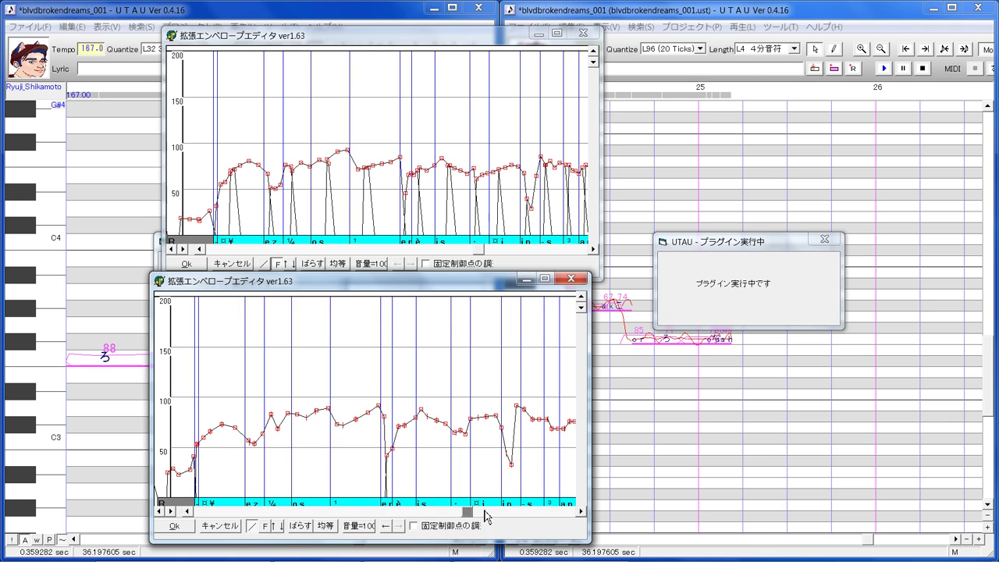
- Taper the lower envelope to about 87 after "-s", dip it to about 69 near "³", and lift it to about 83 at "an"
{"action": "left_click_drag", "start_coordinate": [473, 515], "coordinate": [485, 514]}
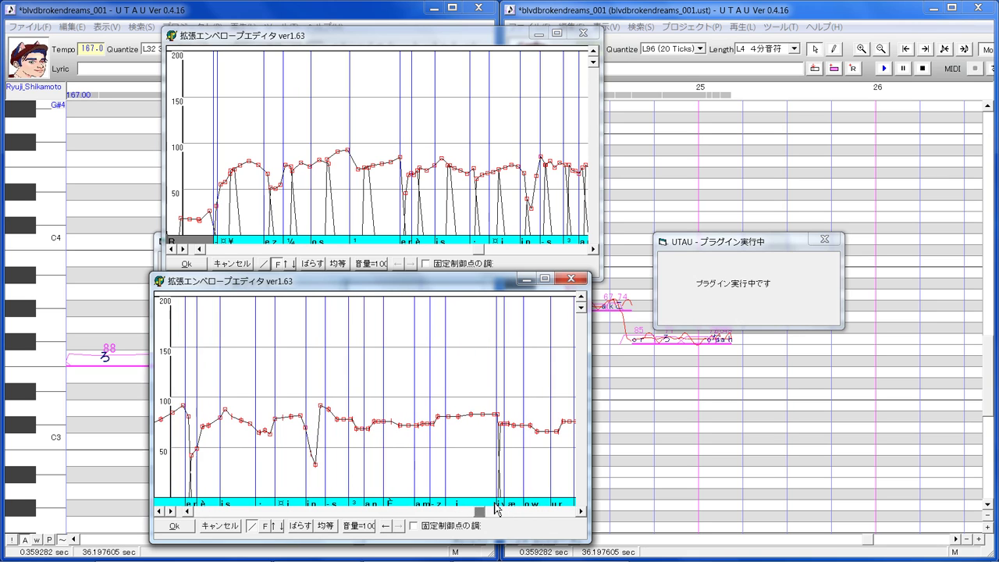
{"action": "left_click", "coordinate": [482, 253]}
{"action": "left_click_drag", "start_coordinate": [482, 253], "coordinate": [494, 256]}
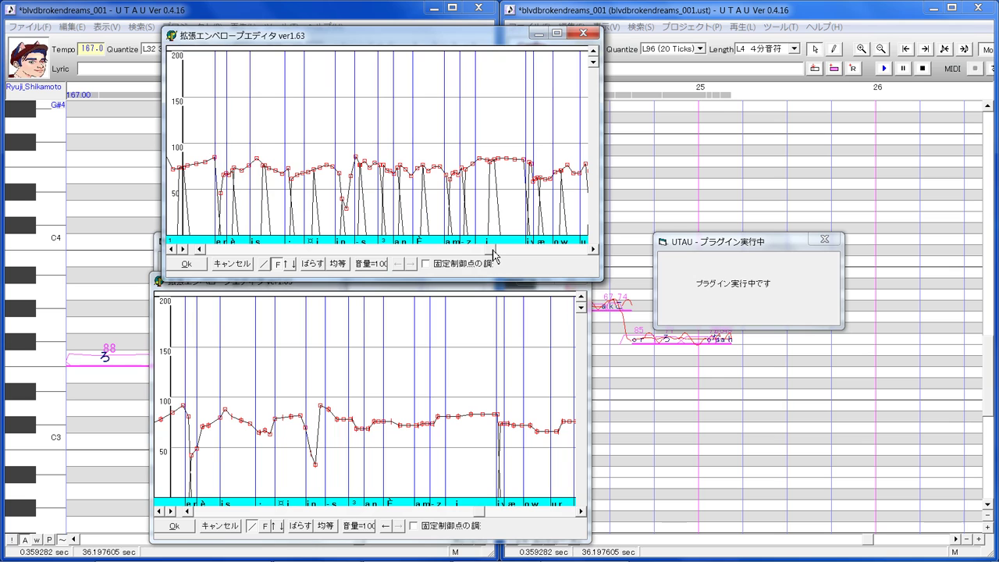
{"action": "left_click", "coordinate": [593, 249]}
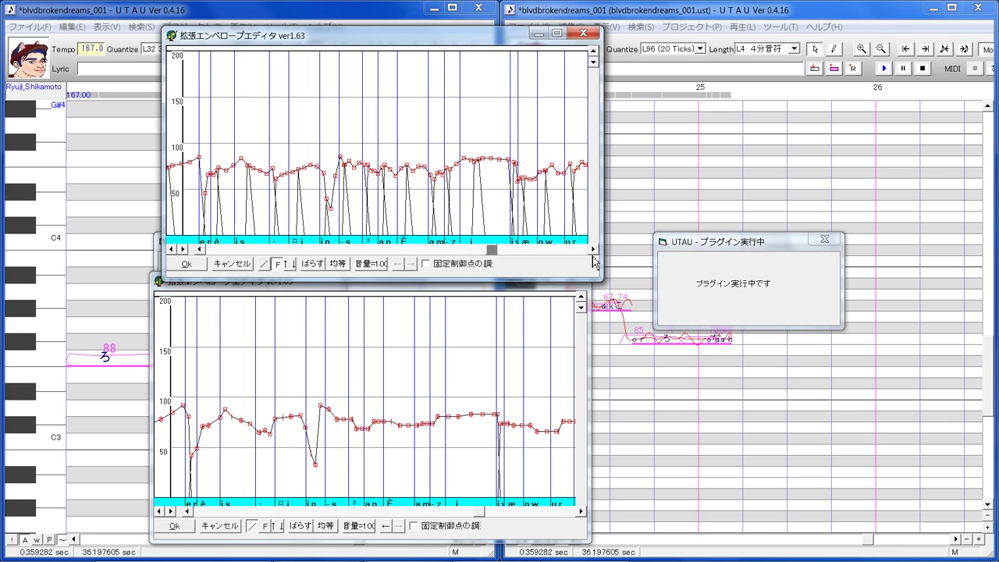
{"action": "left_click", "coordinate": [592, 254]}
{"action": "left_click", "coordinate": [592, 254]}
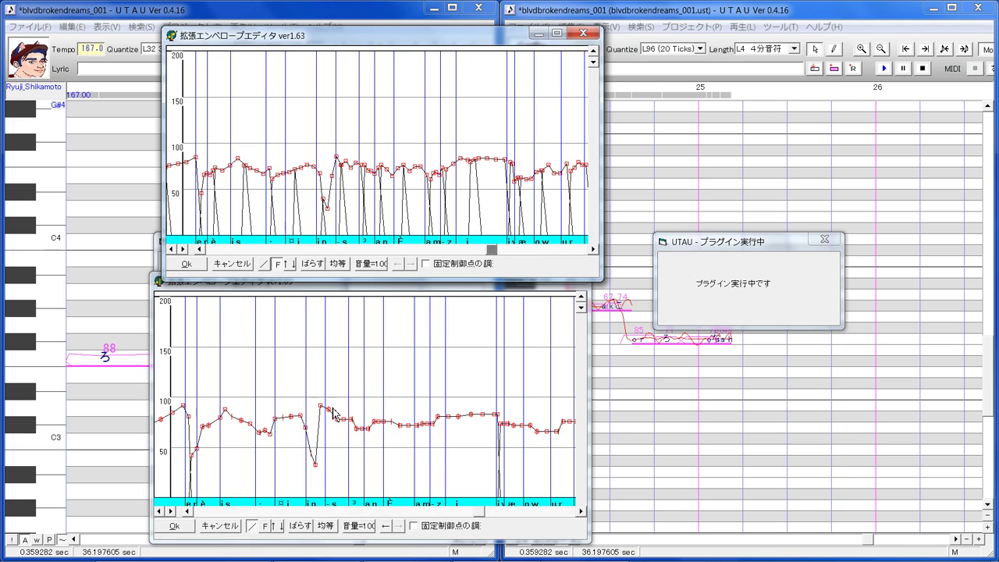
{"action": "left_click_drag", "start_coordinate": [334, 409], "coordinate": [363, 431]}
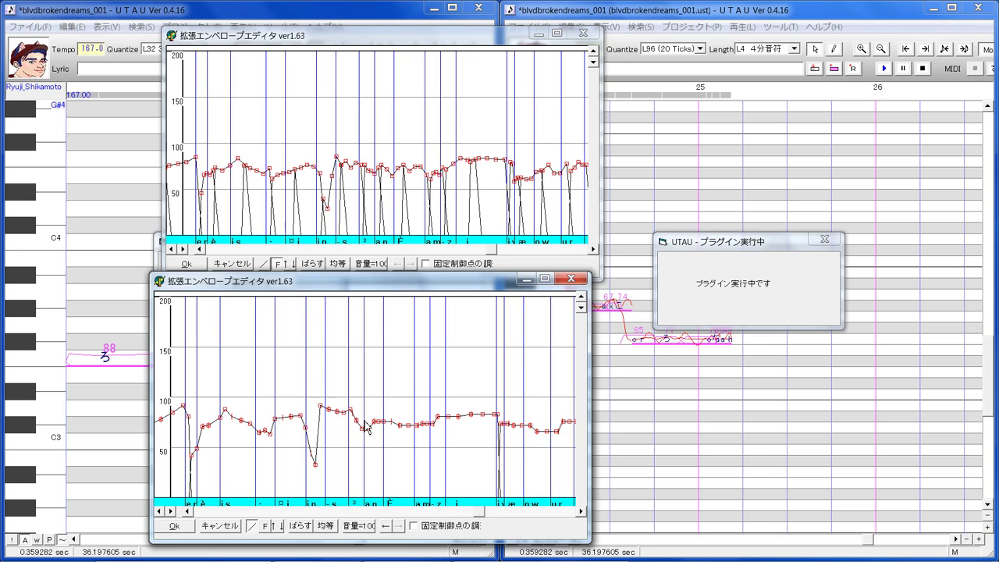
{"action": "left_click_drag", "start_coordinate": [364, 421], "coordinate": [382, 419]}
- Vary the lower envelope through "È" and "am", hold it near 88 over "i", and dip it to about 57 before "æ"
{"action": "left_click_drag", "start_coordinate": [385, 426], "coordinate": [491, 409]}
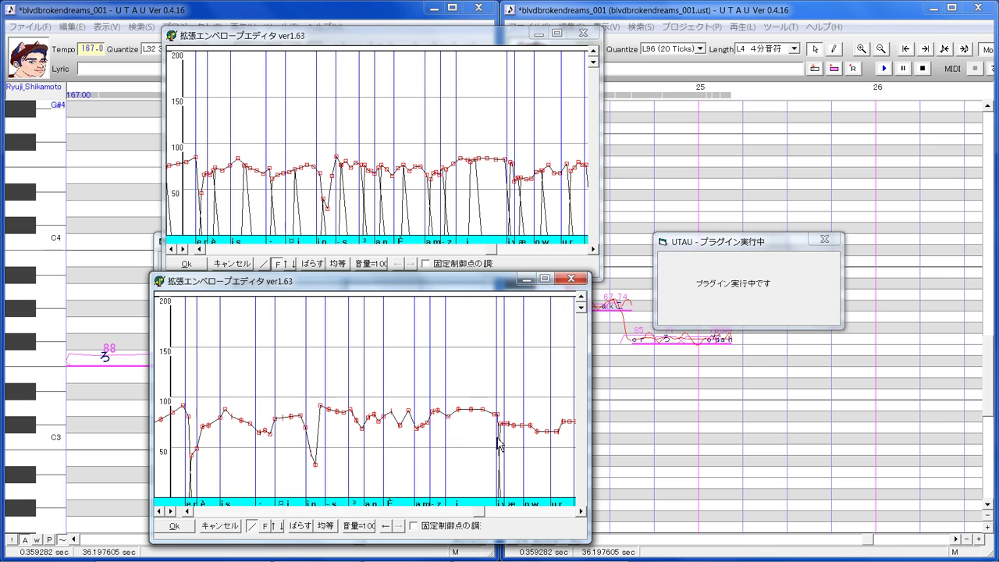
{"action": "left_click_drag", "start_coordinate": [496, 436], "coordinate": [507, 451]}
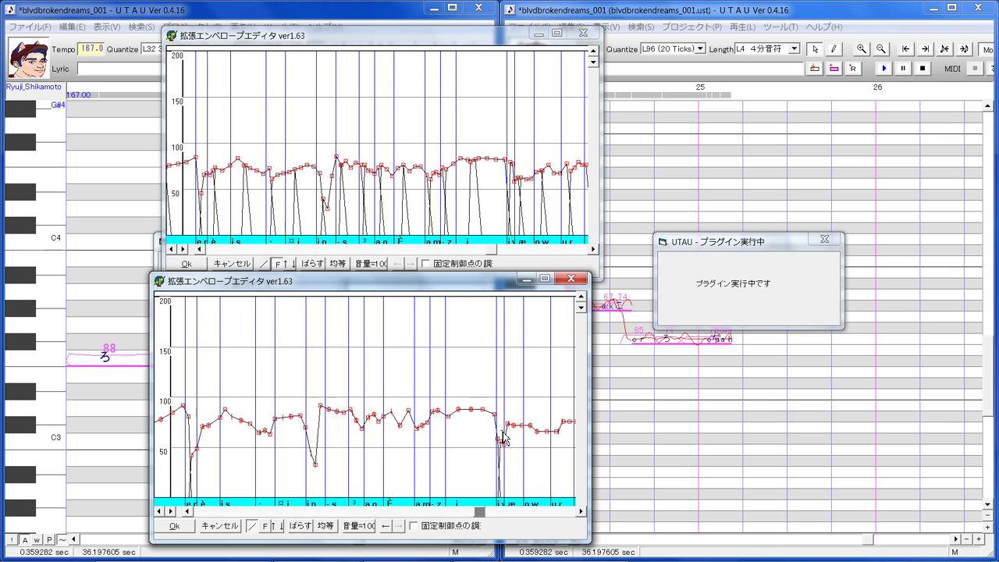
{"action": "left_click_drag", "start_coordinate": [503, 432], "coordinate": [534, 413]}
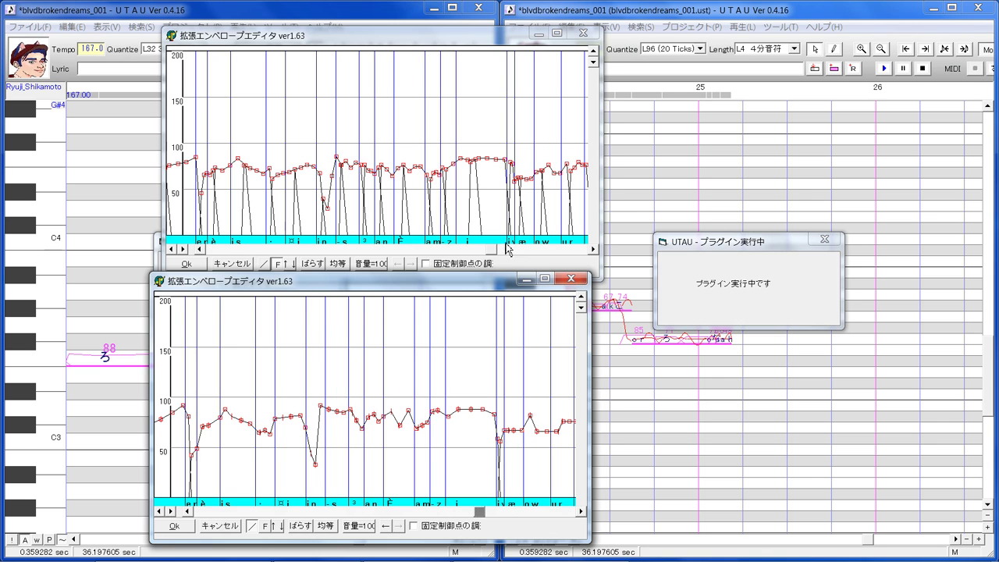
- Level the lower envelope near 67 over "æ" and smooth its rise to about 78 at "ow"
{"action": "left_click_drag", "start_coordinate": [506, 248], "coordinate": [516, 259]}
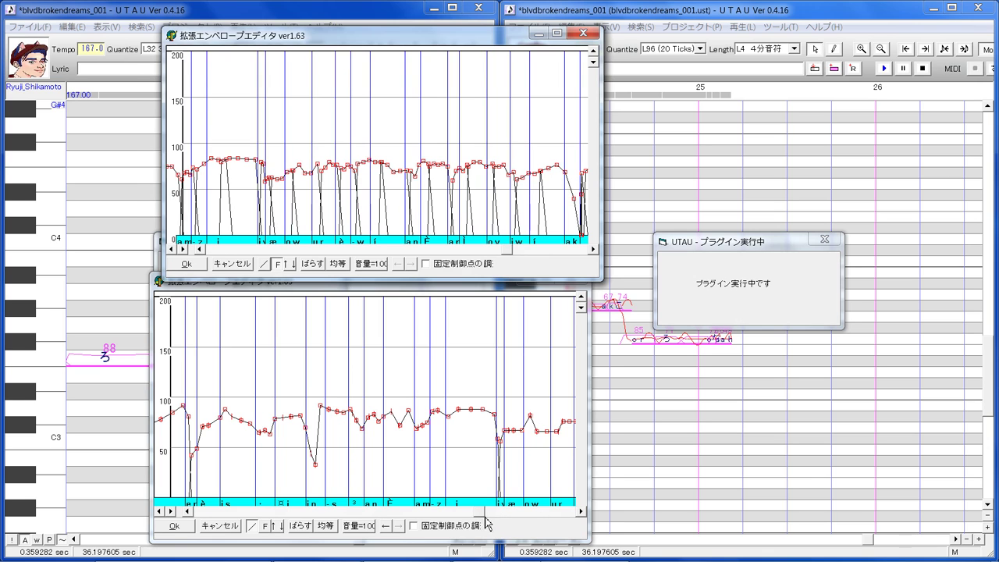
{"action": "left_click_drag", "start_coordinate": [485, 517], "coordinate": [497, 519]}
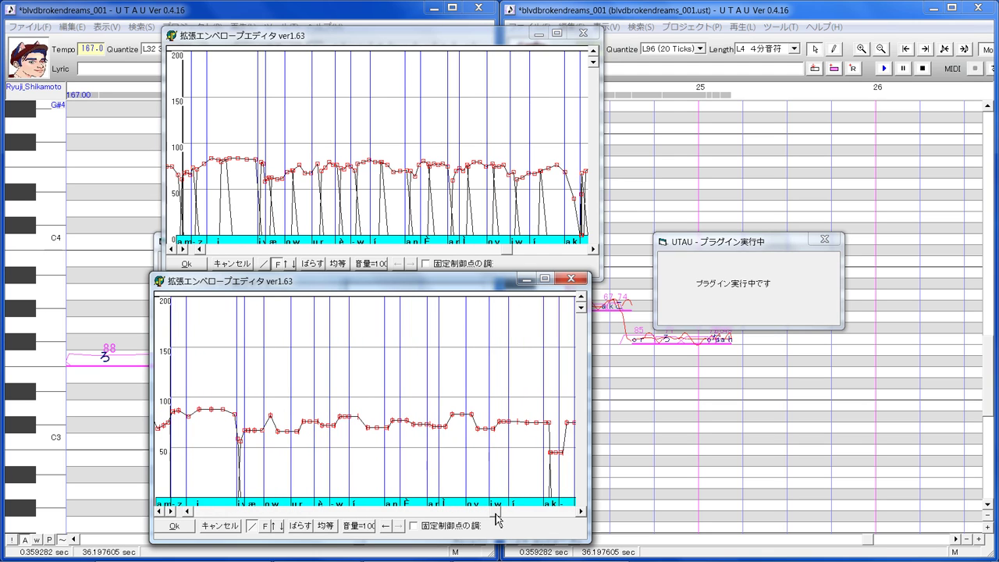
{"action": "left_click", "coordinate": [596, 250]}
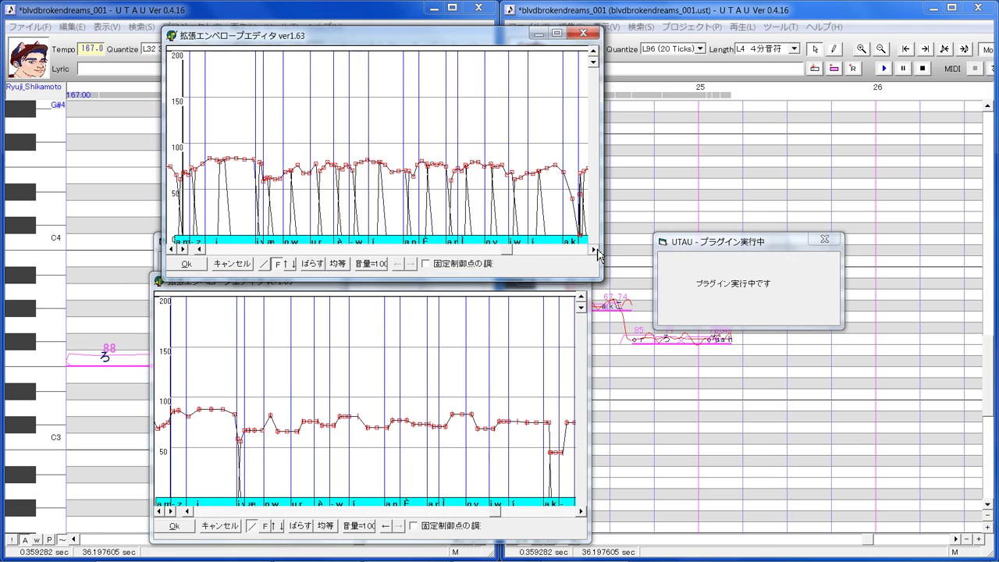
{"action": "left_click", "coordinate": [595, 250]}
{"action": "left_click", "coordinate": [595, 250]}
{"action": "left_click", "coordinate": [595, 250]}
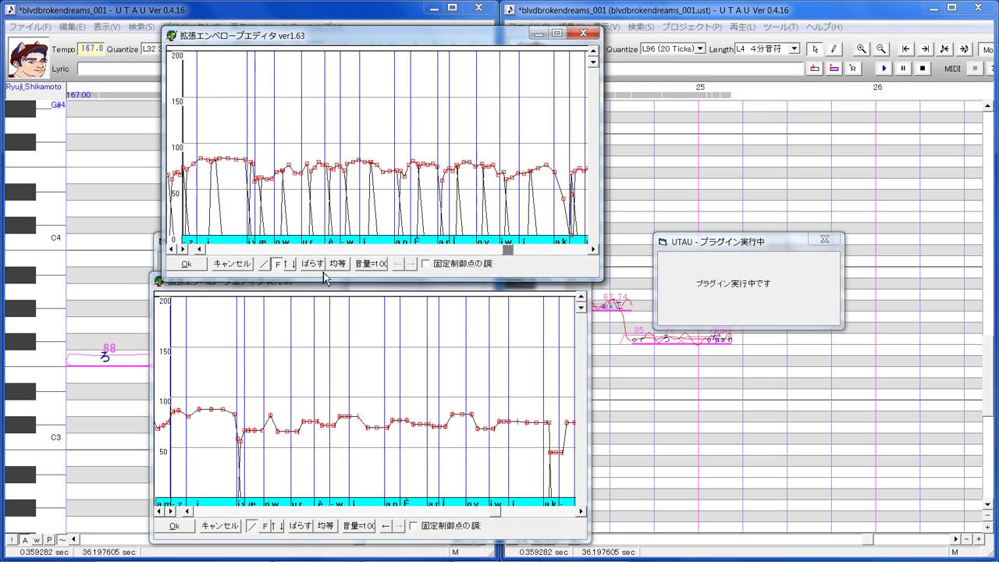
{"action": "left_click", "coordinate": [187, 249]}
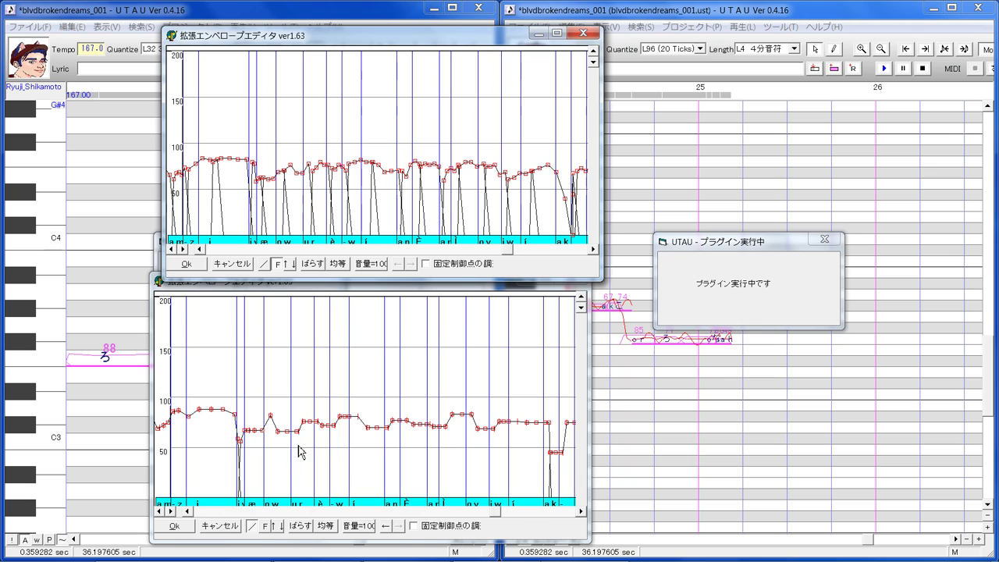
{"action": "left_click", "coordinate": [241, 437]}
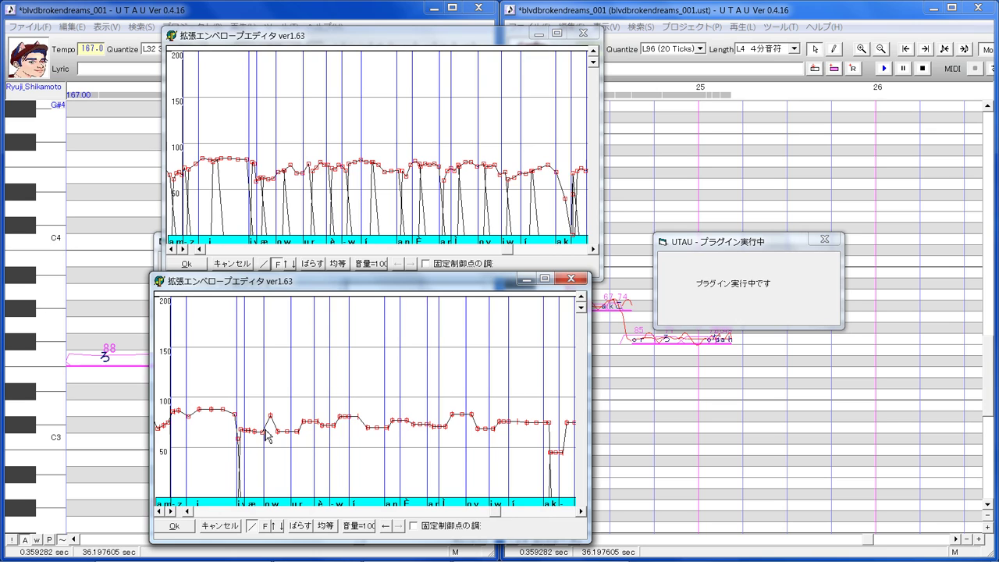
{"action": "left_click_drag", "start_coordinate": [262, 429], "coordinate": [276, 417]}
- Peak the lower envelope near 81 at "ur", dip it to about 71 before "-w", and slope it from about 80 to 69 toward "an"
{"action": "left_click_drag", "start_coordinate": [306, 421], "coordinate": [305, 418]}
{"action": "left_click_drag", "start_coordinate": [310, 416], "coordinate": [331, 436]}
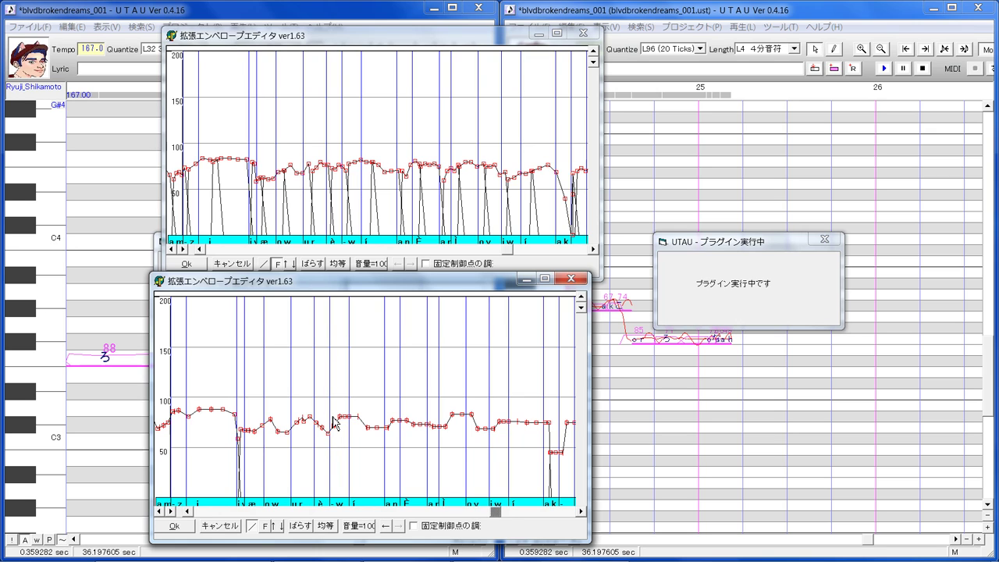
{"action": "mouse_move", "coordinate": [328, 416]}
{"action": "left_mouse_down"}
{"action": "mouse_move", "coordinate": [351, 417]}
{"action": "mouse_move", "coordinate": [330, 429]}
{"action": "mouse_move", "coordinate": [335, 417]}
{"action": "left_mouse_up"}
{"action": "left_click_drag", "start_coordinate": [384, 430], "coordinate": [385, 430]}
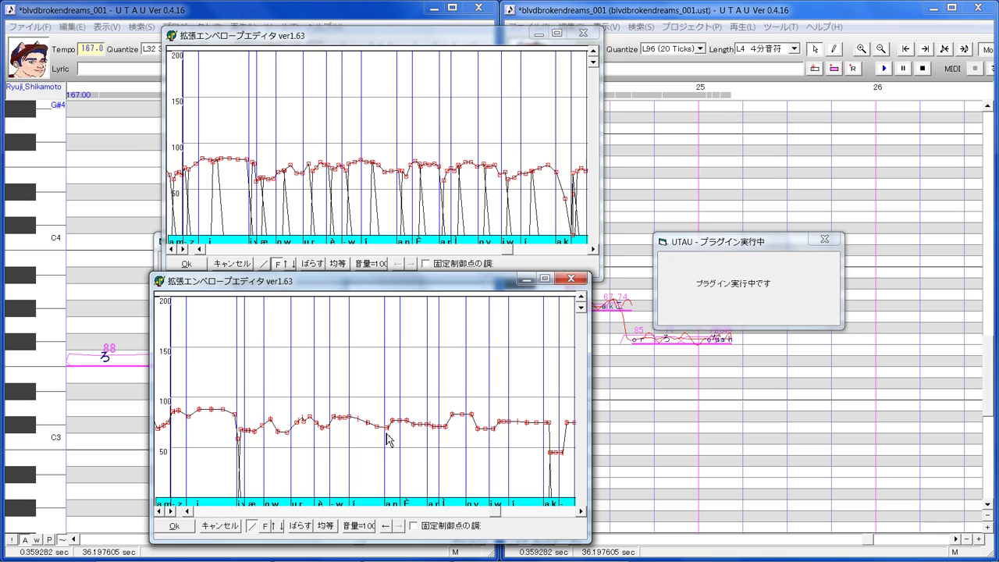
- Peak the lower envelope near 88 at "È", dip it to about 55 at "ar" and 67 near "iw", and drop it to about 17 at "ak"
{"action": "left_click_drag", "start_coordinate": [385, 432], "coordinate": [401, 419]}
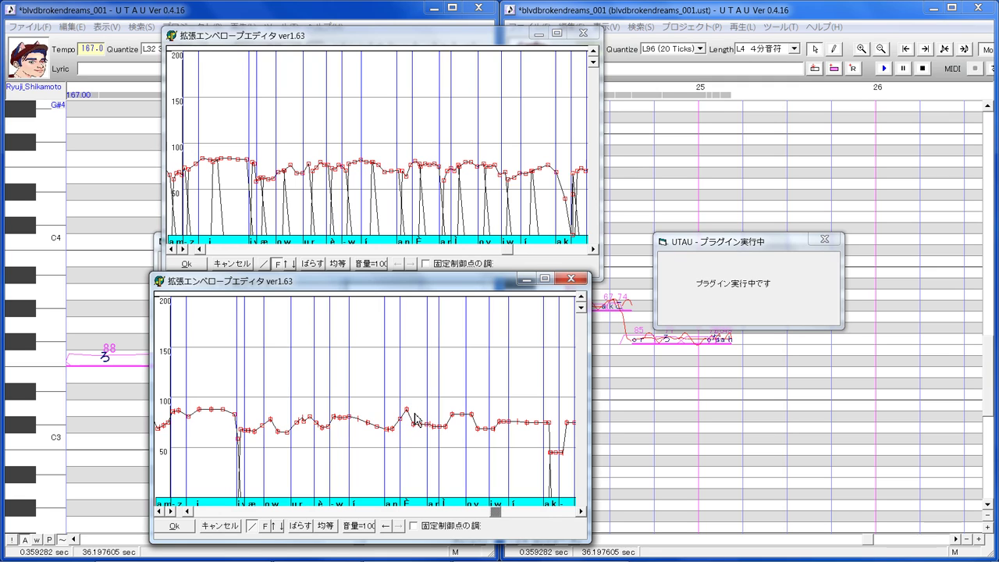
{"action": "left_click_drag", "start_coordinate": [408, 409], "coordinate": [427, 423]}
{"action": "left_click_drag", "start_coordinate": [427, 442], "coordinate": [442, 421]}
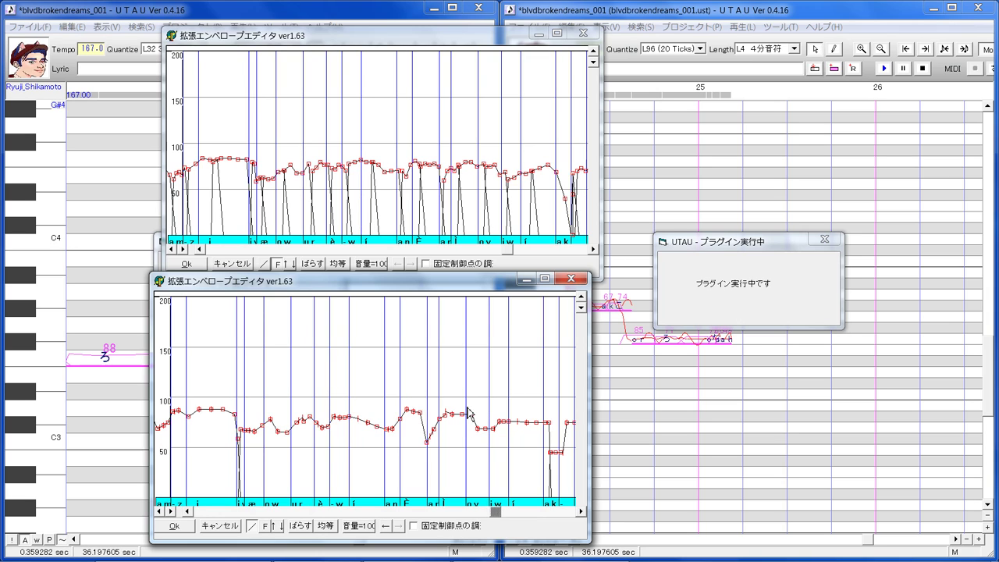
{"action": "left_click_drag", "start_coordinate": [464, 406], "coordinate": [559, 490]}
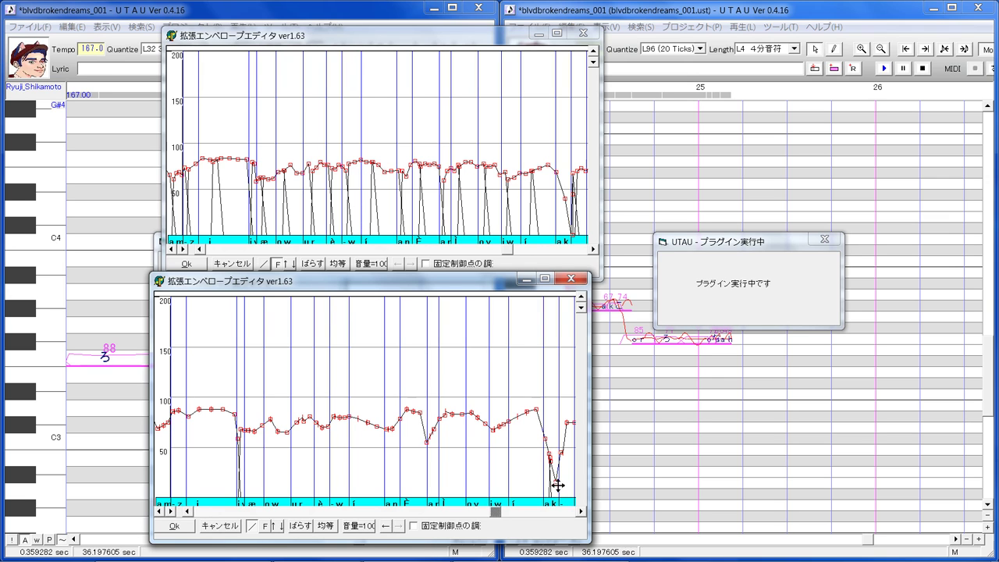
- Shape the phrase ending in the lower envelope with a gentle arch to about 79 over "ê", about 57 at "n", and a taper from 61 to 50
{"action": "left_click_drag", "start_coordinate": [496, 511], "coordinate": [509, 515]}
{"action": "left_click_drag", "start_coordinate": [515, 250], "coordinate": [526, 253]}
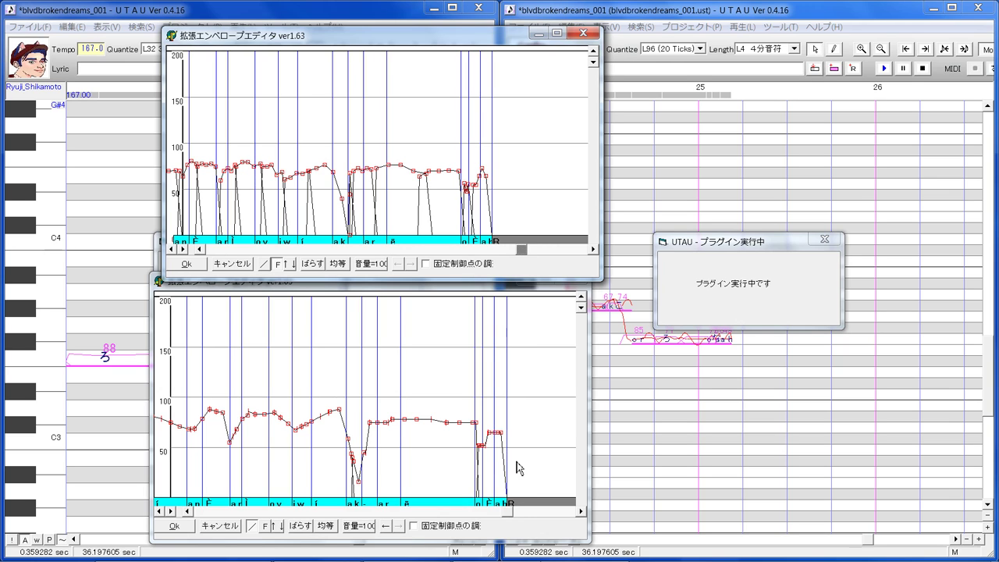
{"action": "left_click_drag", "start_coordinate": [481, 461], "coordinate": [508, 462]}
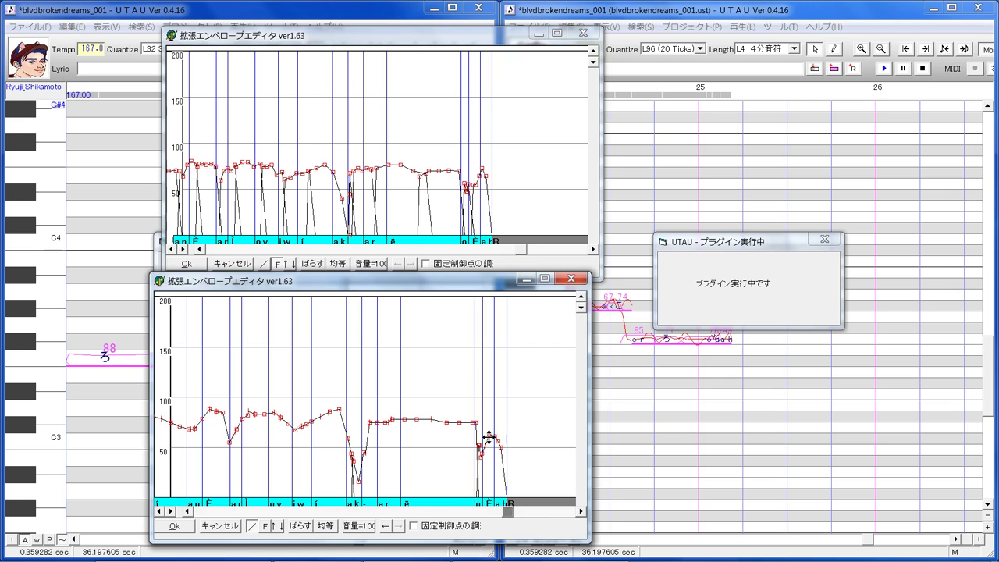
{"action": "left_click_drag", "start_coordinate": [476, 441], "coordinate": [487, 445]}
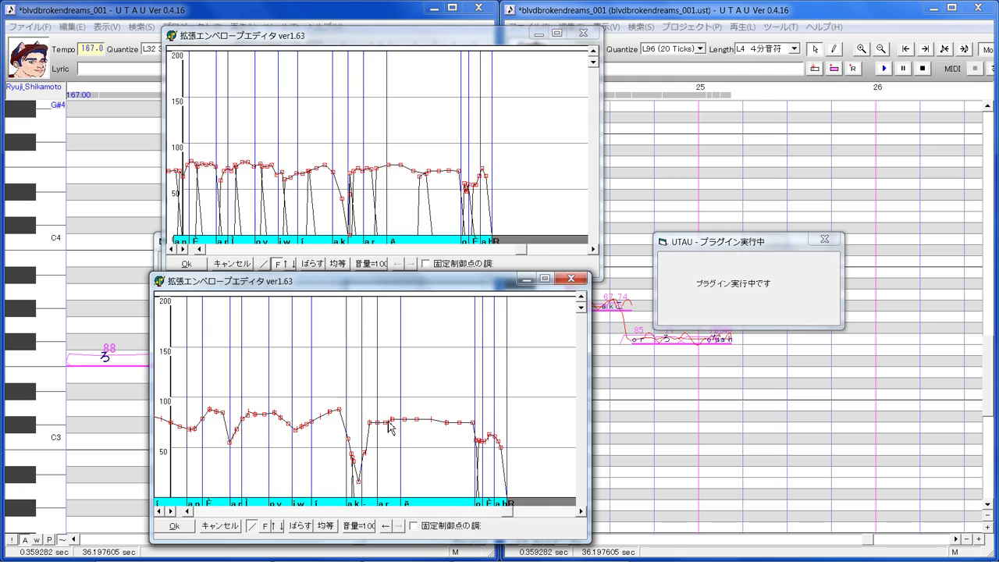
{"action": "left_click_drag", "start_coordinate": [372, 426], "coordinate": [480, 430]}
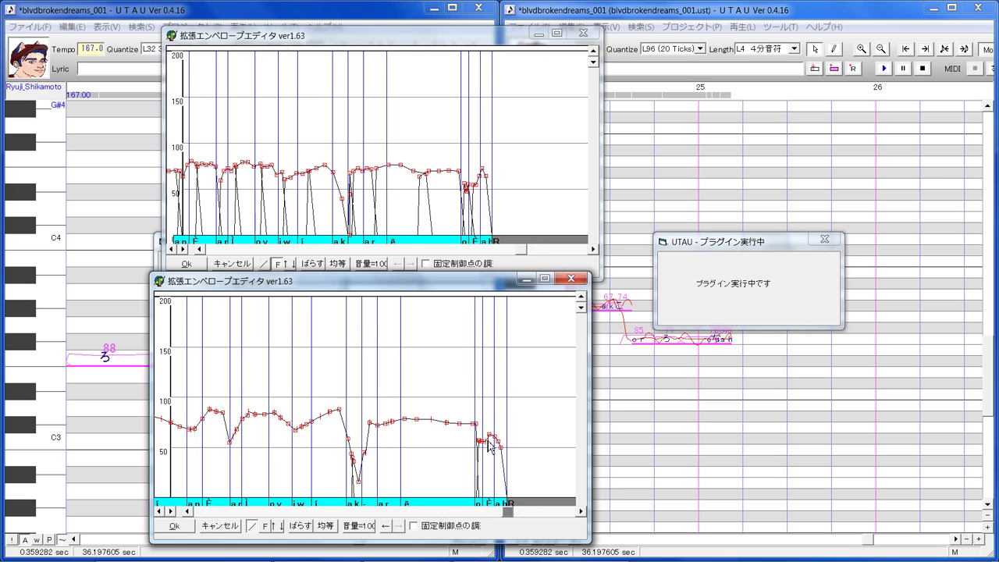
- Shape the opening of the lower envelope's last phrase from about 84 through a dip near 77 to a peak near 89 before "aw"
{"action": "left_click_drag", "start_coordinate": [508, 512], "coordinate": [555, 514]}
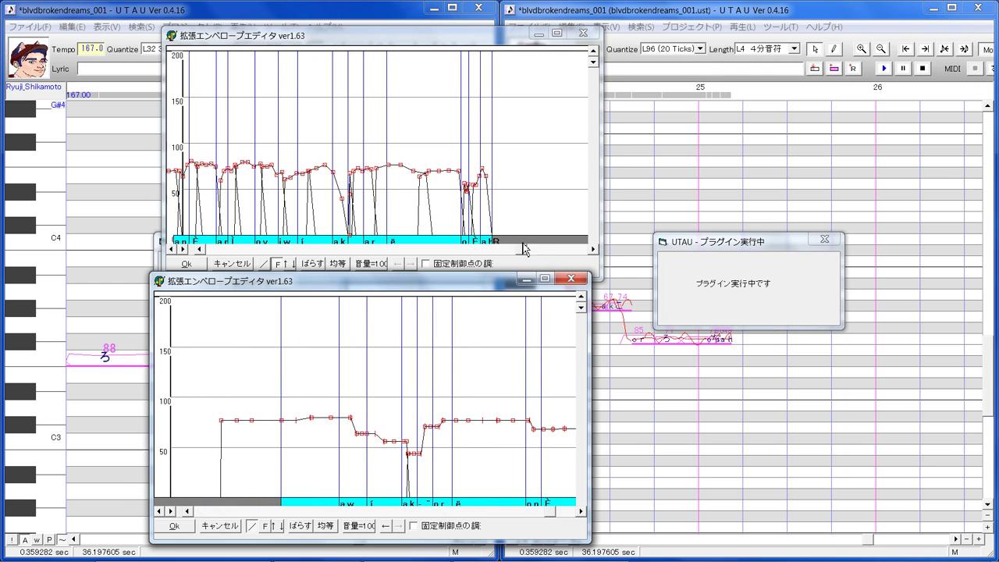
{"action": "left_click_drag", "start_coordinate": [526, 249], "coordinate": [567, 260]}
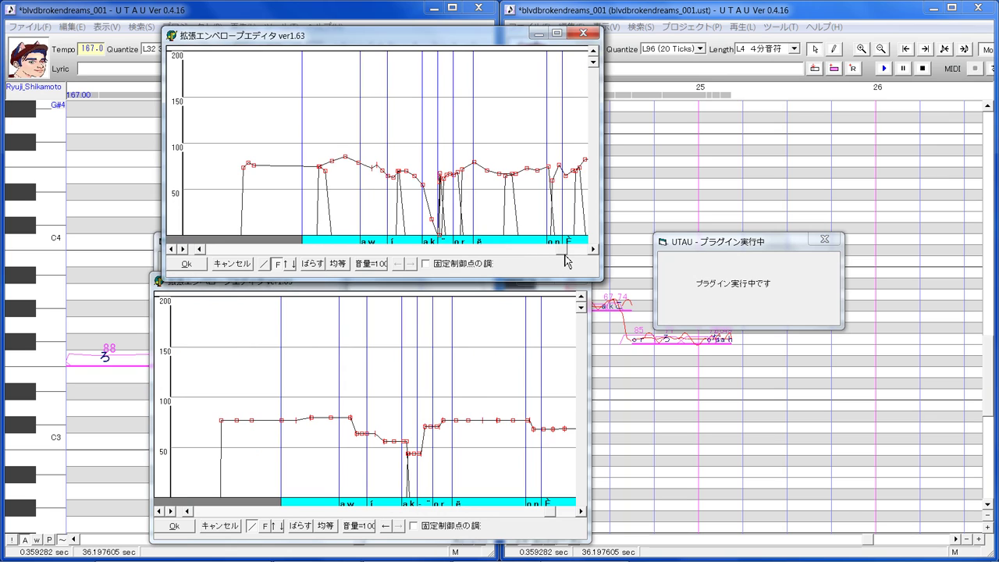
{"action": "left_click", "coordinate": [588, 252]}
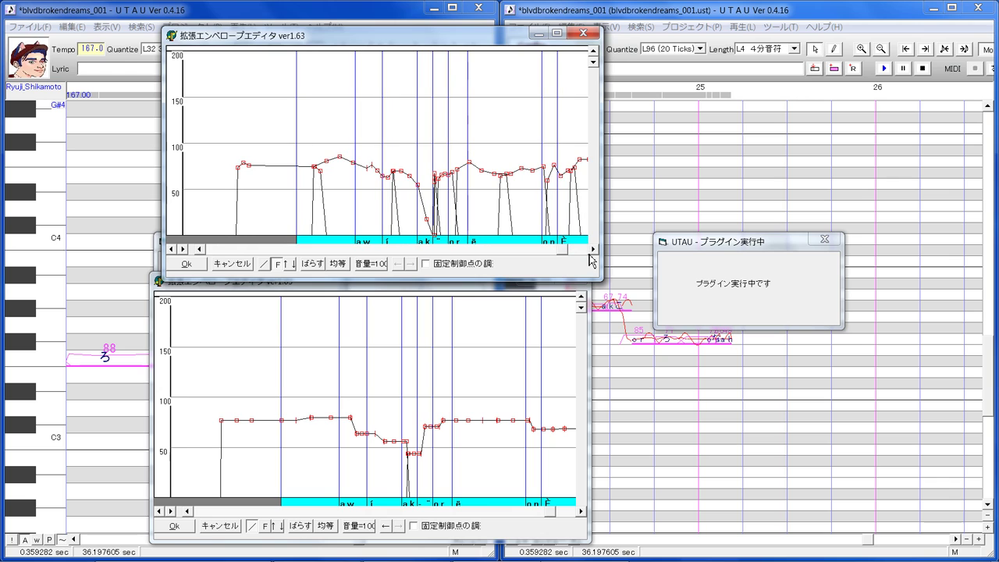
{"action": "left_click", "coordinate": [209, 418]}
{"action": "mouse_move", "coordinate": [208, 418]}
{"action": "left_mouse_down"}
{"action": "mouse_move", "coordinate": [237, 410]}
{"action": "mouse_move", "coordinate": [232, 417]}
{"action": "mouse_move", "coordinate": [321, 419]}
{"action": "mouse_move", "coordinate": [310, 407]}
{"action": "mouse_move", "coordinate": [312, 424]}
{"action": "mouse_move", "coordinate": [323, 417]}
{"action": "mouse_move", "coordinate": [314, 404]}
{"action": "mouse_move", "coordinate": [285, 415]}
{"action": "left_mouse_up"}
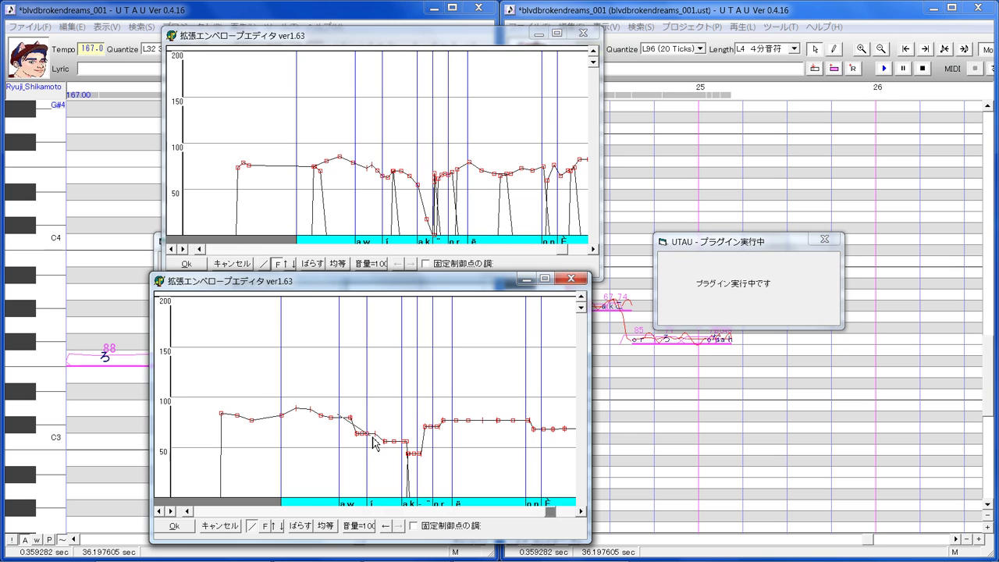
- Dip the lower envelope near 64 after "aw", lift it to about 79, drop it to about 24 at "ak", and climb to about 84 at "ê"
{"action": "mouse_move", "coordinate": [372, 438]}
{"action": "left_mouse_down"}
{"action": "mouse_move", "coordinate": [350, 422]}
{"action": "mouse_move", "coordinate": [366, 437]}
{"action": "left_mouse_up"}
{"action": "mouse_move", "coordinate": [373, 433]}
{"action": "left_mouse_down"}
{"action": "mouse_move", "coordinate": [404, 425]}
{"action": "mouse_move", "coordinate": [420, 491]}
{"action": "left_mouse_up"}
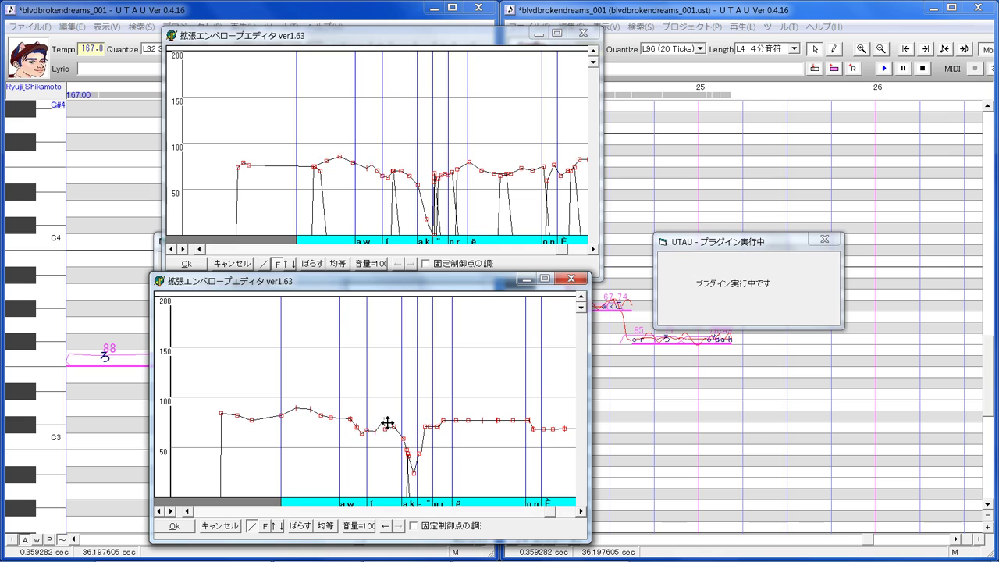
{"action": "mouse_move", "coordinate": [388, 428]}
{"action": "left_mouse_down"}
{"action": "mouse_move", "coordinate": [390, 419]}
{"action": "mouse_move", "coordinate": [375, 420]}
{"action": "left_mouse_up"}
{"action": "left_click_drag", "start_coordinate": [420, 450], "coordinate": [461, 418]}
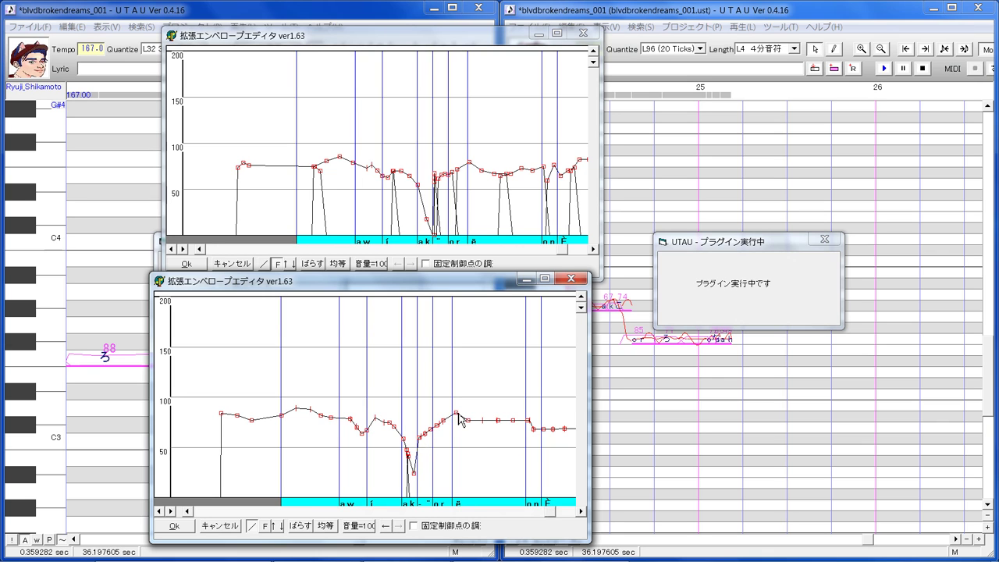
- Ease the lower envelope to about 68 over "ê", dip it near 55 at "on", arch it to about 86 over "È", and drop it near 62 at "aw"
{"action": "left_click_drag", "start_coordinate": [565, 250], "coordinate": [569, 250]}
{"action": "left_click", "coordinate": [568, 249]}
{"action": "left_click", "coordinate": [569, 249]}
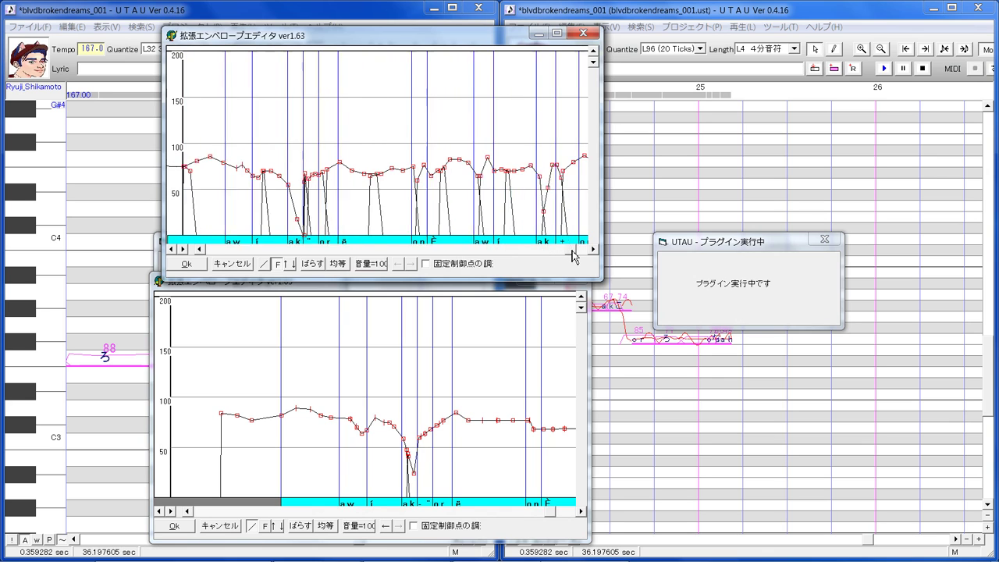
{"action": "left_click", "coordinate": [571, 250]}
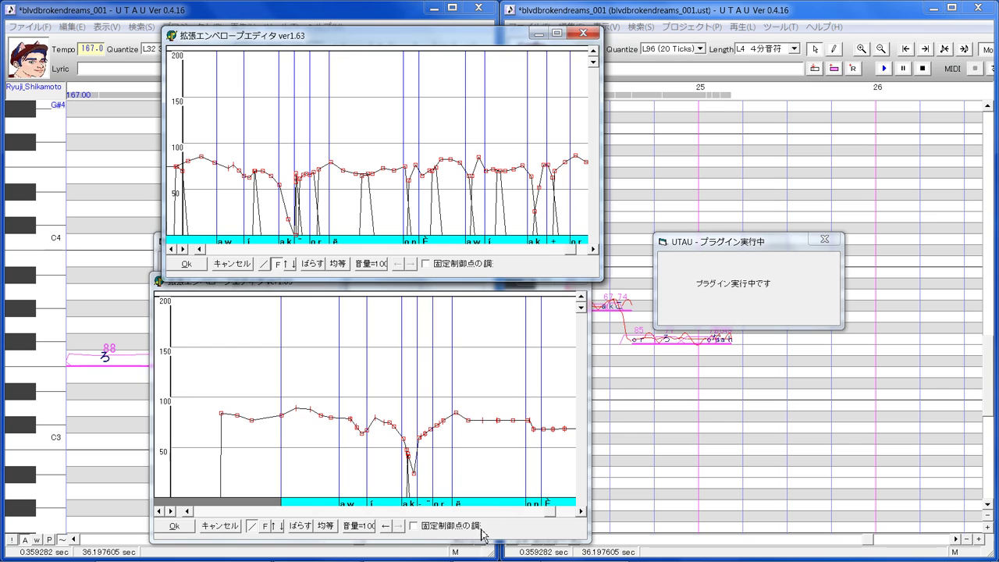
{"action": "left_click", "coordinate": [554, 515]}
{"action": "left_click", "coordinate": [555, 515]}
{"action": "left_click", "coordinate": [554, 514]}
{"action": "left_click", "coordinate": [559, 514]}
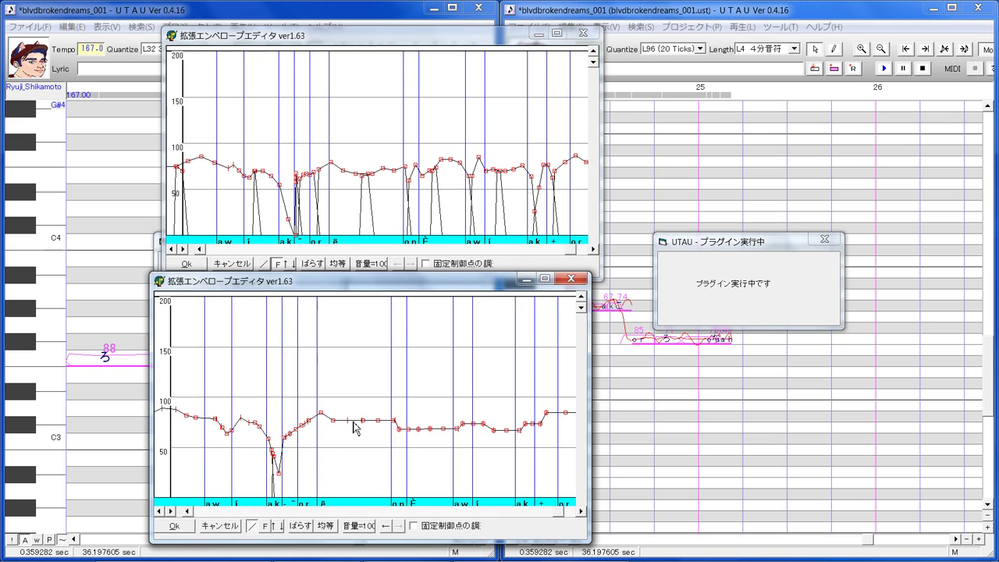
{"action": "left_click_drag", "start_coordinate": [333, 421], "coordinate": [405, 417]}
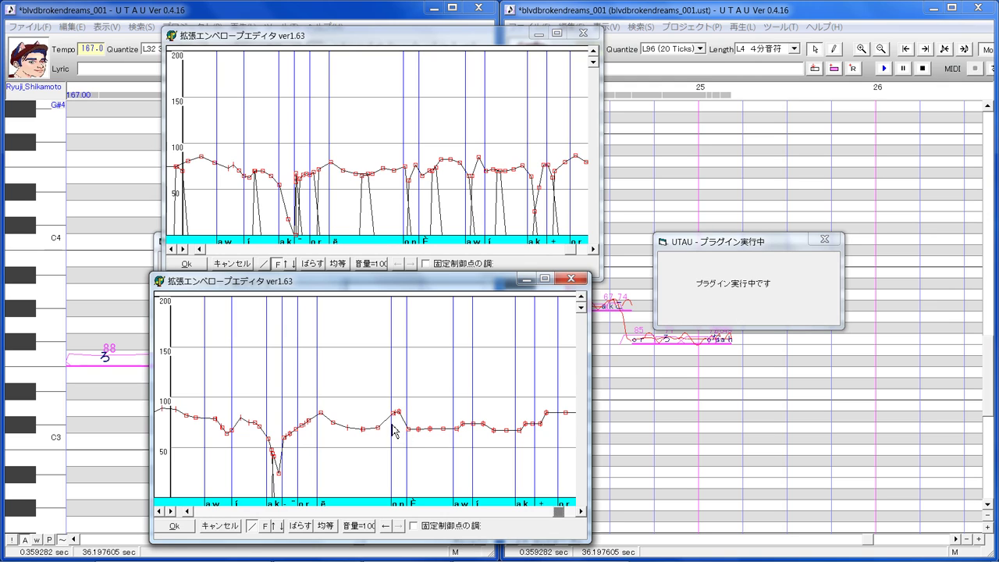
{"action": "left_click_drag", "start_coordinate": [393, 428], "coordinate": [411, 421]}
{"action": "mouse_move", "coordinate": [427, 437]}
{"action": "left_mouse_down"}
{"action": "mouse_move", "coordinate": [454, 413]}
{"action": "mouse_move", "coordinate": [465, 438]}
{"action": "left_mouse_up"}
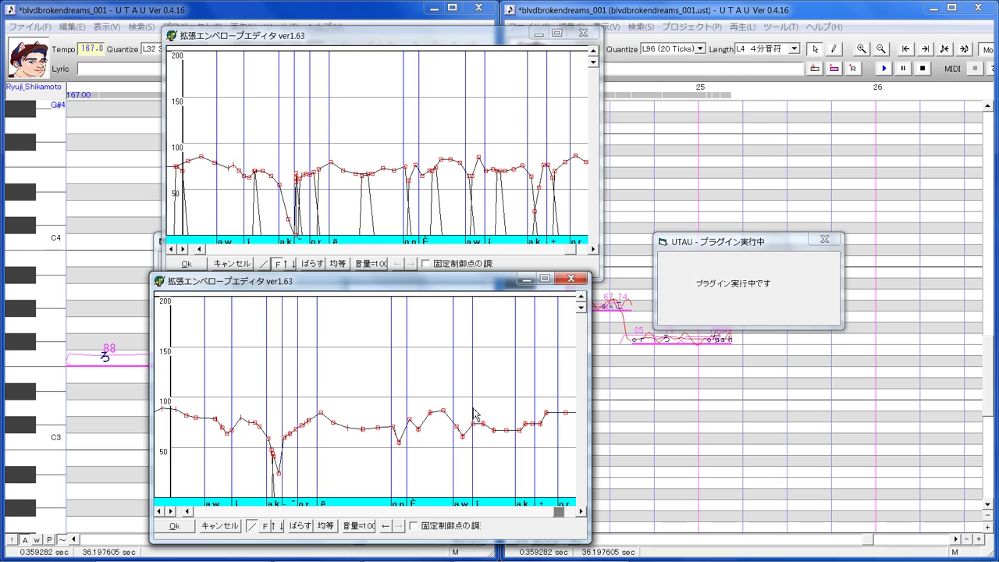
- Peak the lower envelope near 92 before "í", slope it to about 68, and dip it to about 43 at "ak"
{"action": "left_click_drag", "start_coordinate": [473, 430], "coordinate": [468, 406]}
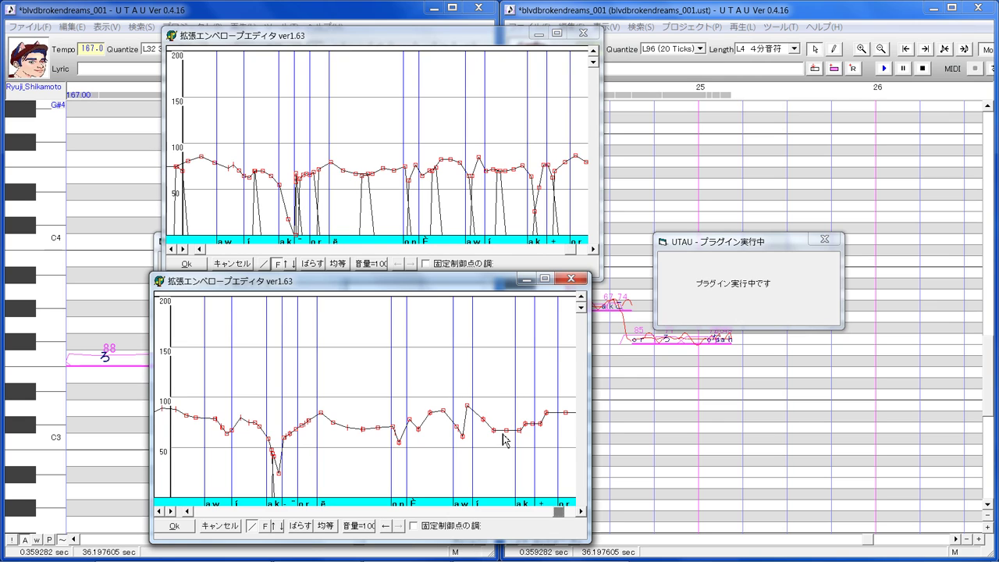
{"action": "left_click_drag", "start_coordinate": [503, 435], "coordinate": [518, 421]}
{"action": "left_click_drag", "start_coordinate": [515, 437], "coordinate": [532, 469]}
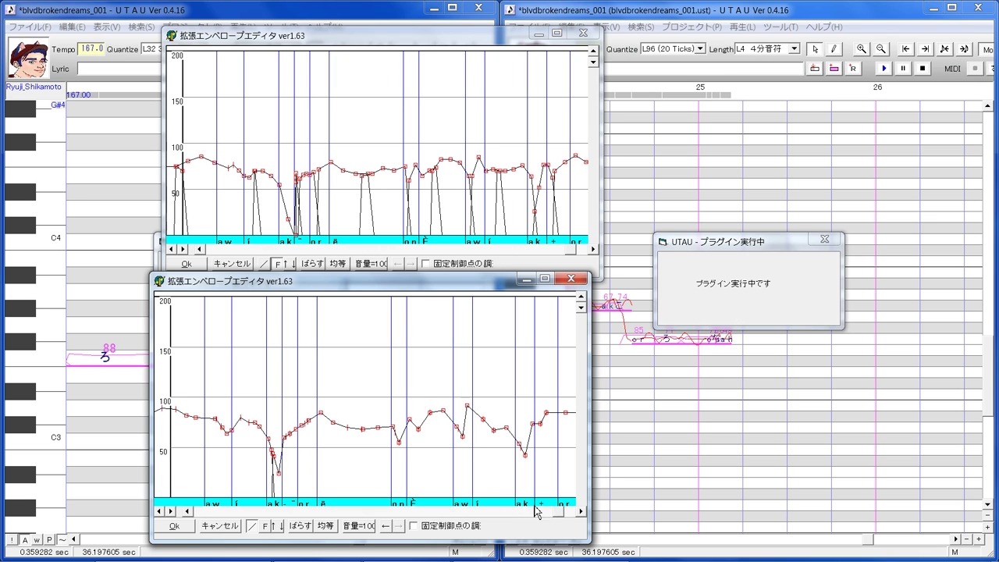
- Taper the end of the lower envelope smoothly from about 68 at the last "o" to about 43 at "ah"
{"action": "left_click_drag", "start_coordinate": [558, 517], "coordinate": [572, 517]}
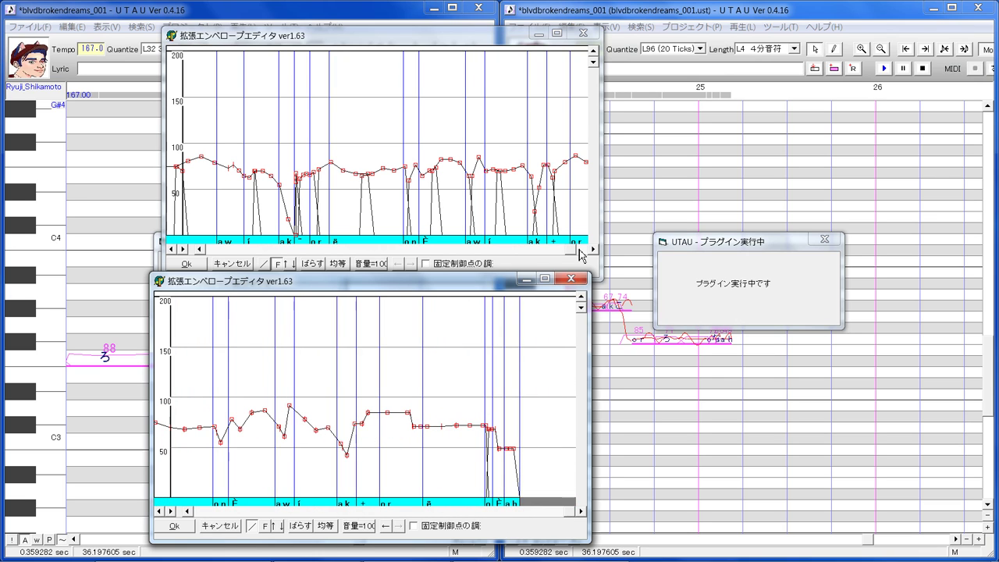
{"action": "left_click_drag", "start_coordinate": [573, 250], "coordinate": [593, 254]}
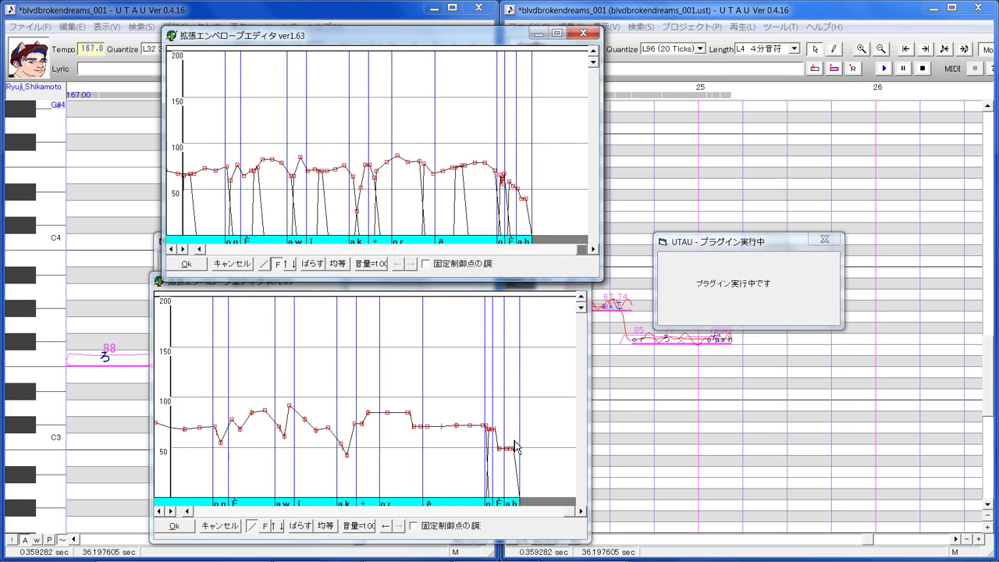
{"action": "left_click", "coordinate": [487, 426]}
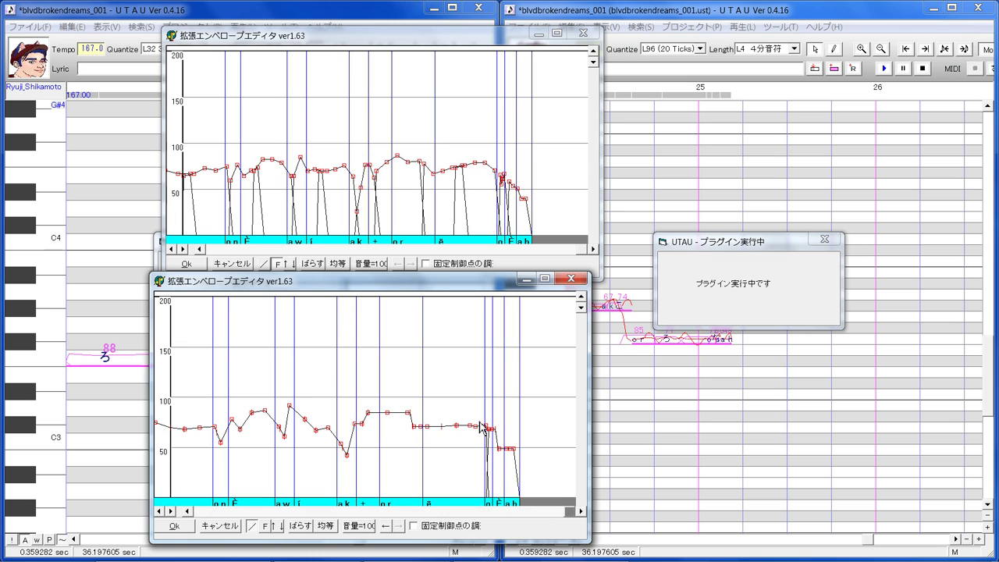
{"action": "left_click_drag", "start_coordinate": [480, 428], "coordinate": [525, 471]}
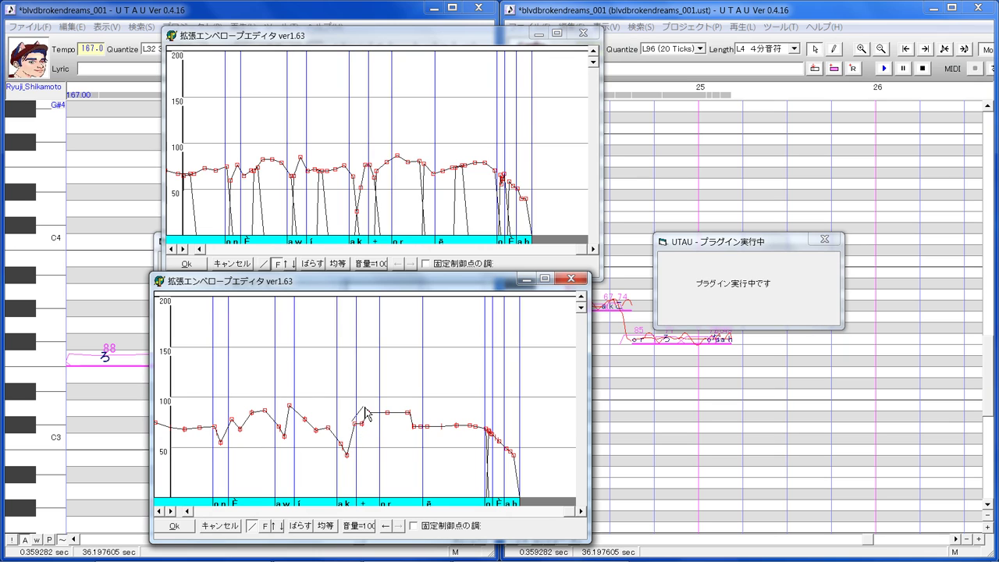
- Raise the lower envelope to about 82 before "+" and 91 at "or", dip it near 65 before "ê", and arch it to about 89
{"action": "left_click_drag", "start_coordinate": [365, 409], "coordinate": [361, 409]}
{"action": "left_click_drag", "start_coordinate": [441, 410], "coordinate": [460, 410]}
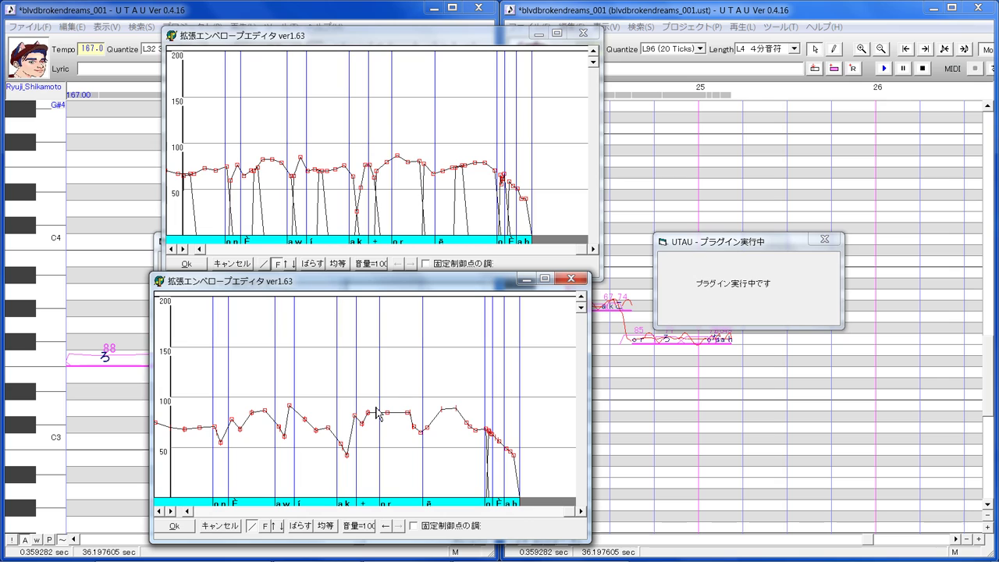
{"action": "left_click_drag", "start_coordinate": [386, 412], "coordinate": [388, 404]}
- Accept the envelopes in both extended envelope editors and return to the two projects
{"action": "left_click", "coordinate": [174, 526]}
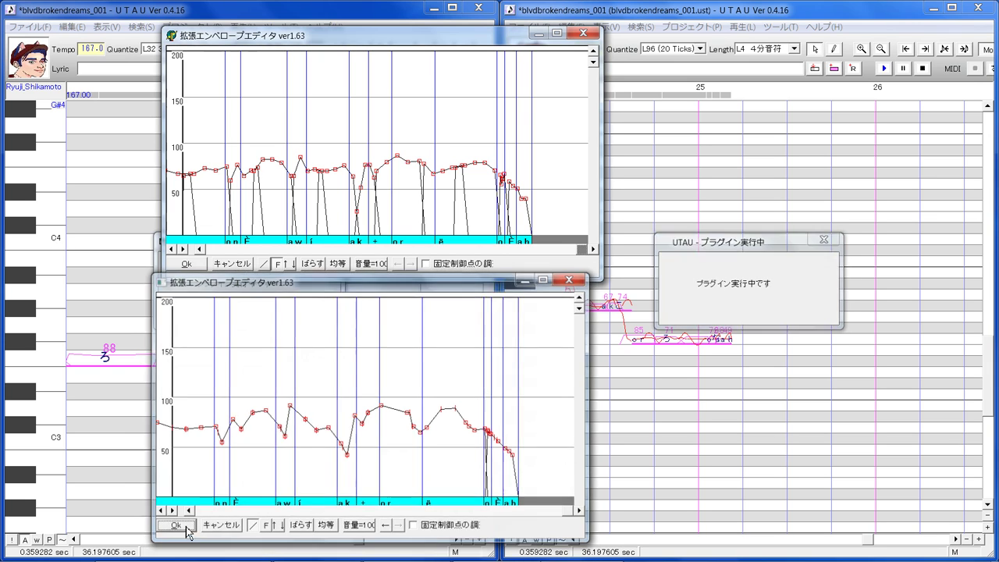
{"action": "left_click", "coordinate": [191, 267]}
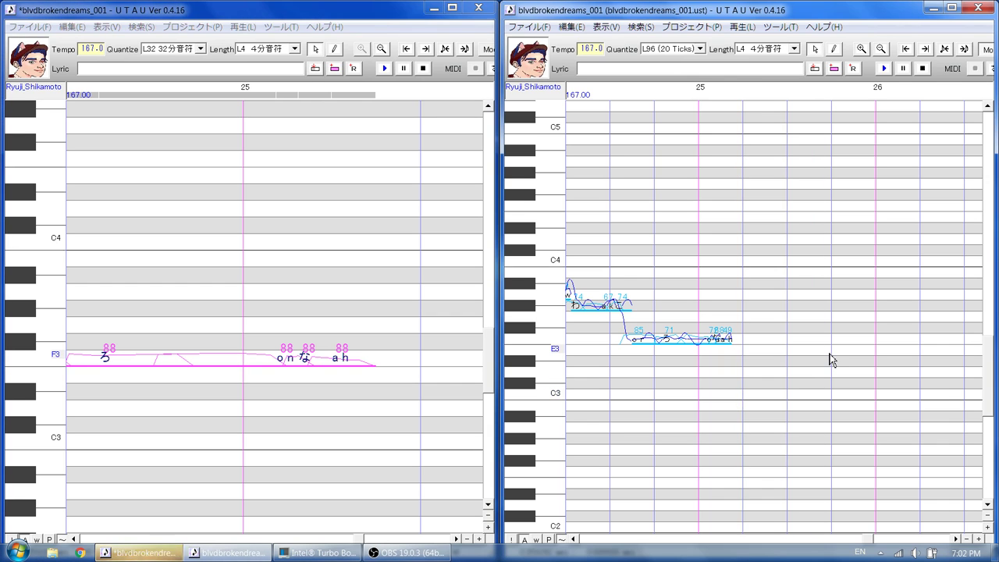
{"action": "left_click", "coordinate": [140, 556]}
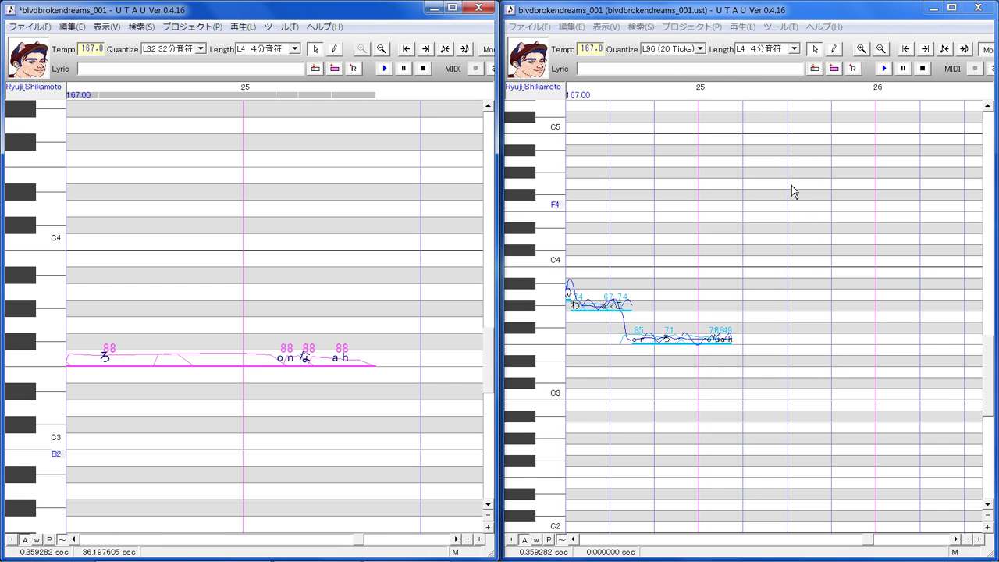
- Select all notes in the second project, widen its window, and apply the automatic envelope crossfade to them
{"action": "left_click", "coordinate": [704, 206]}
{"action": "key", "text": "ctrl+a"}
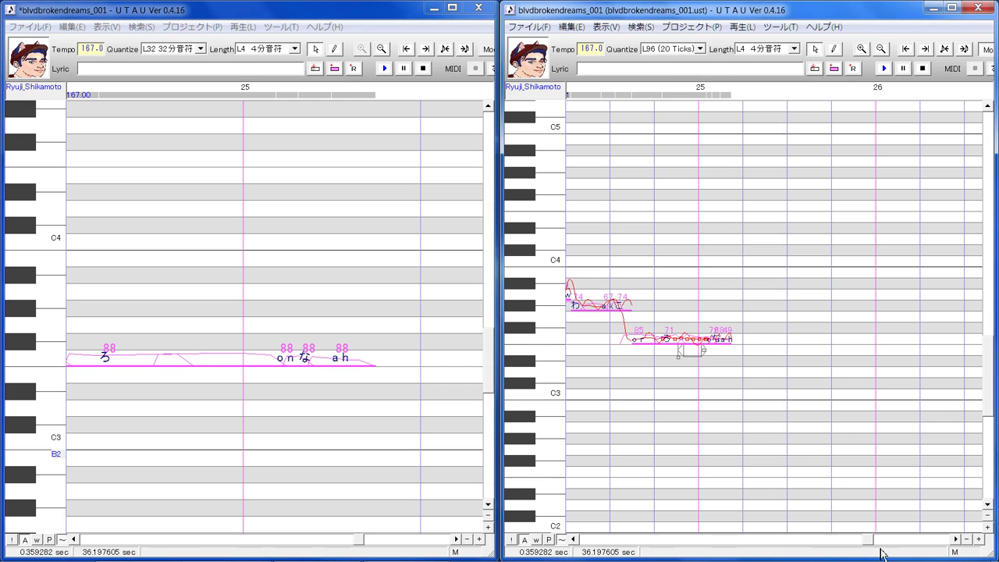
{"action": "left_click_drag", "start_coordinate": [503, 285], "coordinate": [400, 266]}
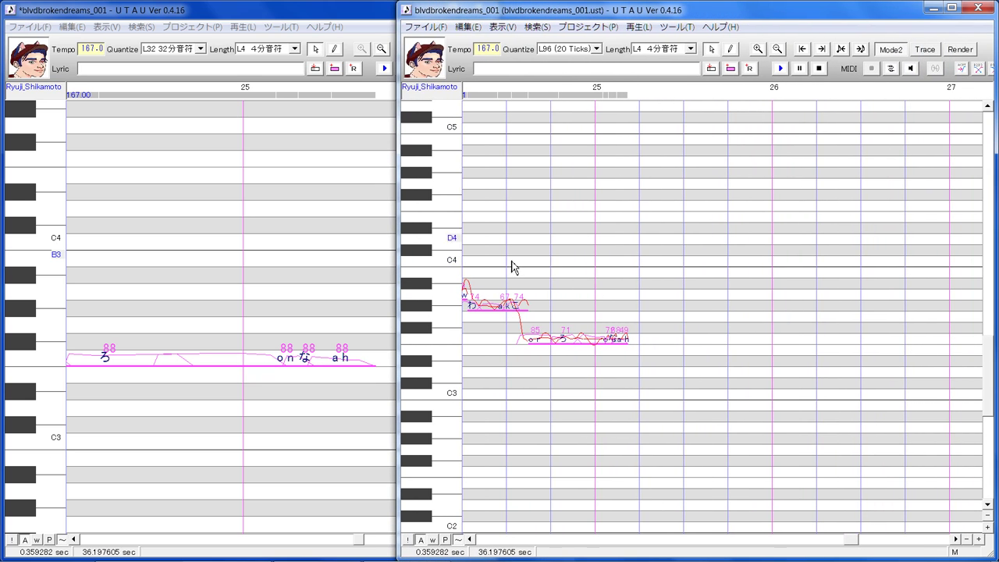
{"action": "left_click", "coordinate": [980, 69]}
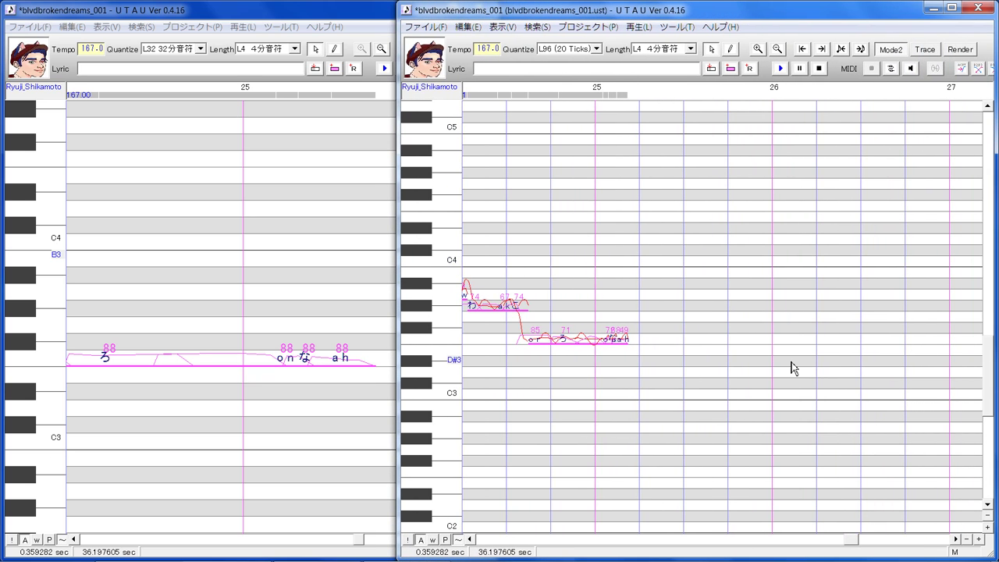
- Render and play back the second project's selected notes with Mic/Aux muted in OBS, and unmute it when playback is over
{"action": "left_click", "coordinate": [406, 552]}
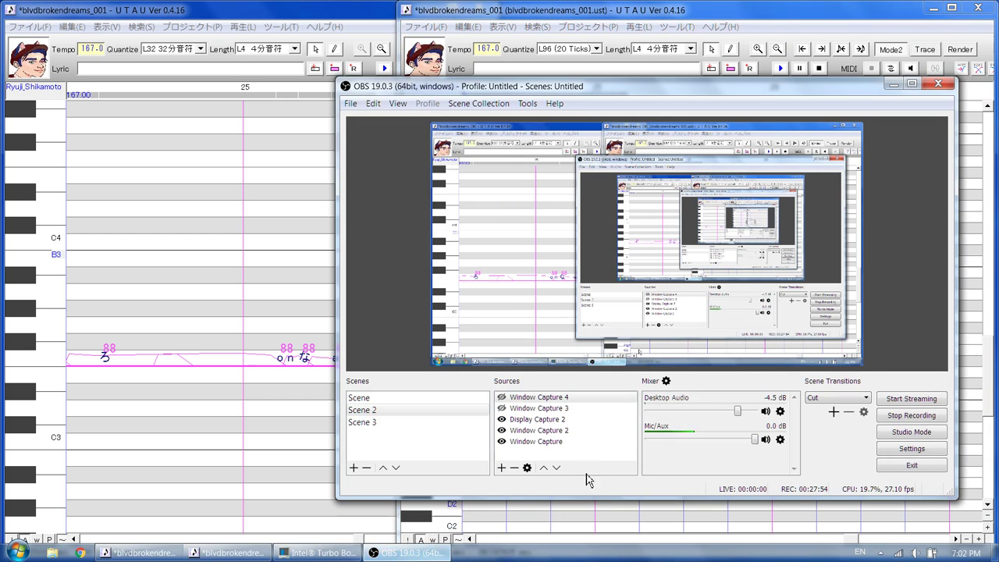
{"action": "left_click", "coordinate": [788, 70]}
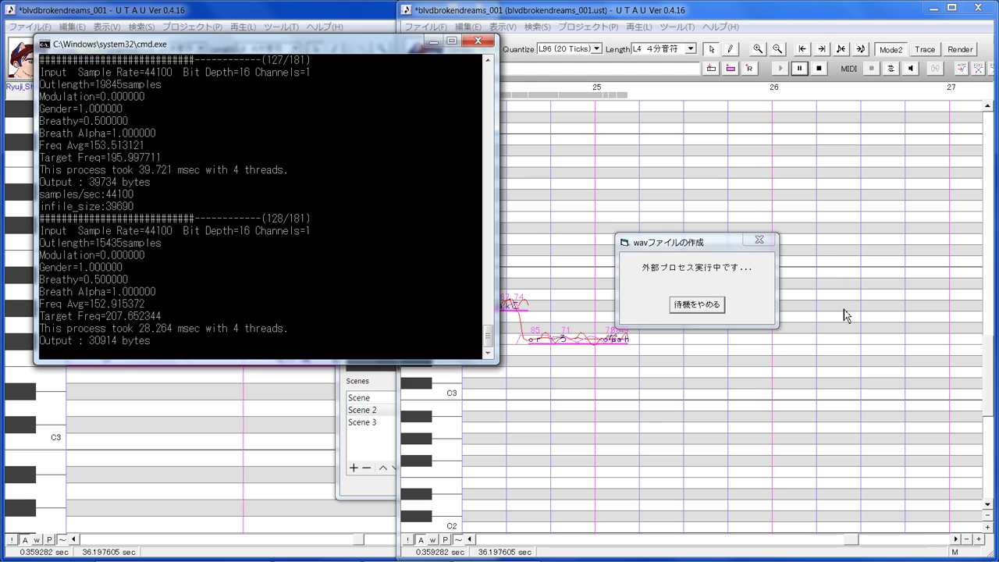
{"action": "left_click", "coordinate": [406, 558]}
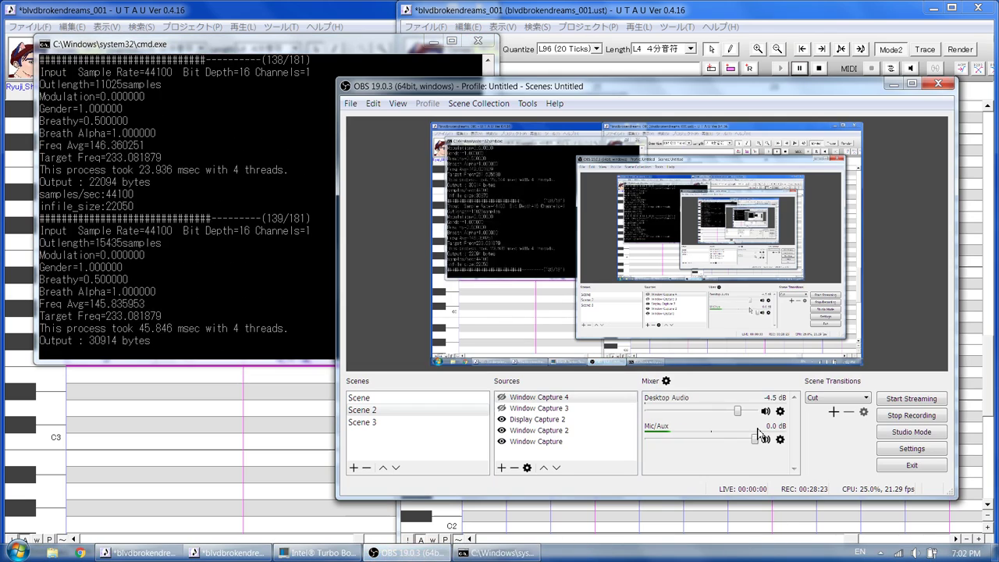
{"action": "left_click", "coordinate": [766, 440]}
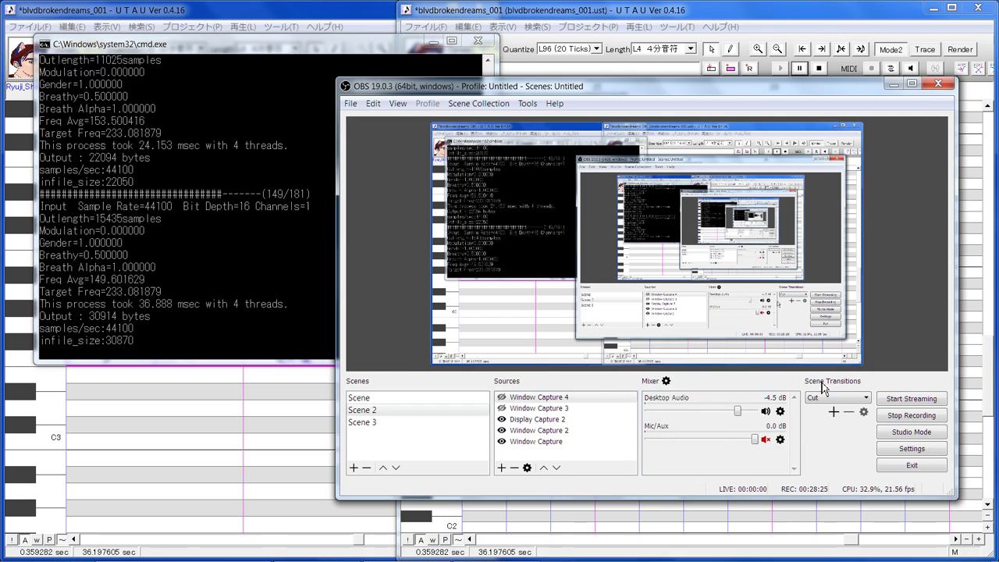
{"action": "left_click", "coordinate": [826, 14]}
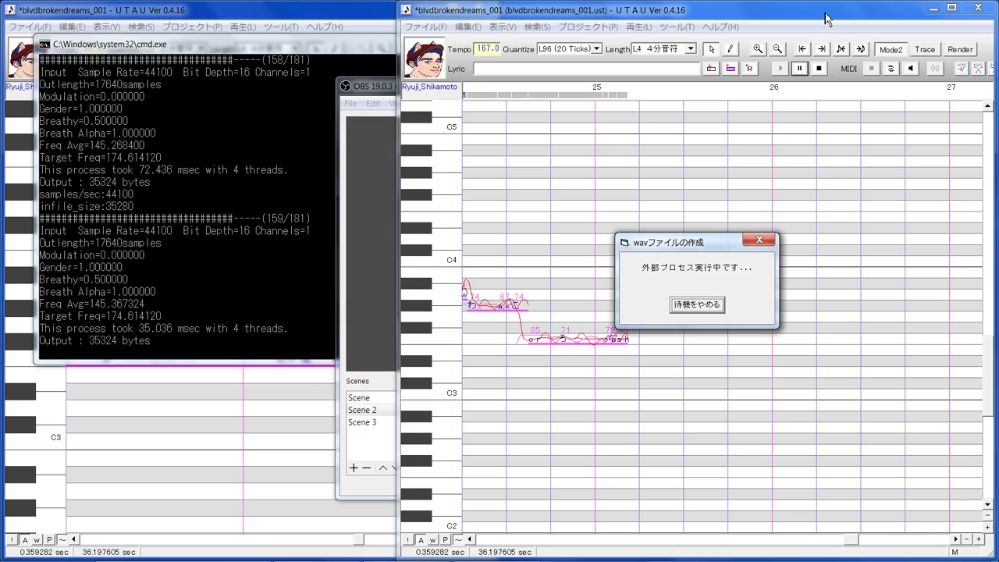
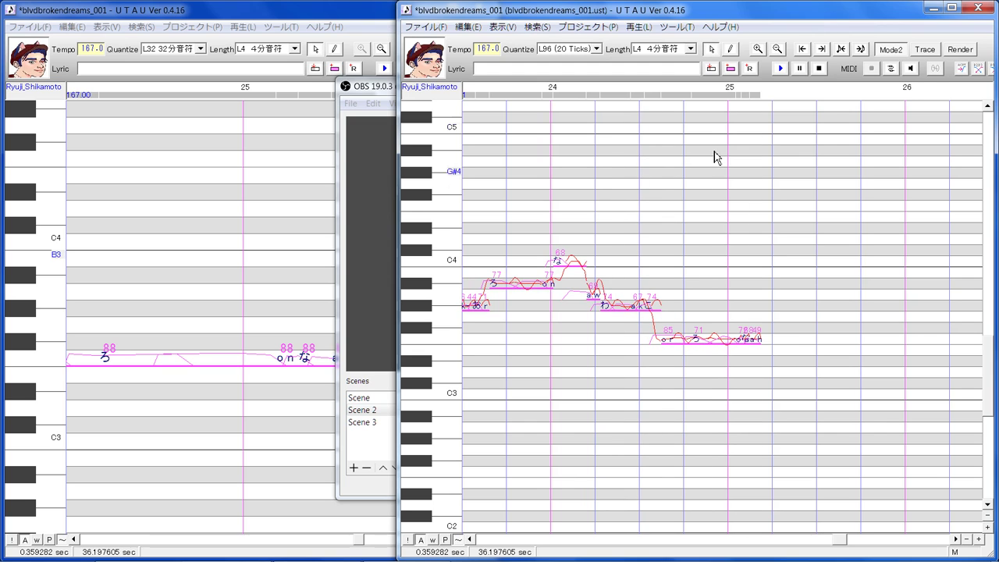
{"action": "left_click", "coordinate": [379, 87]}
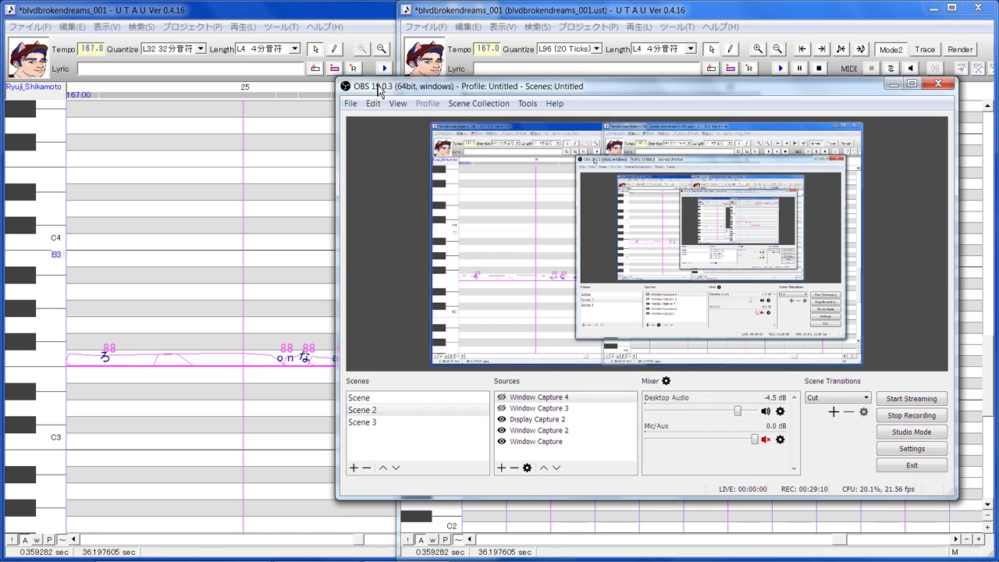
{"action": "left_click", "coordinate": [766, 441]}
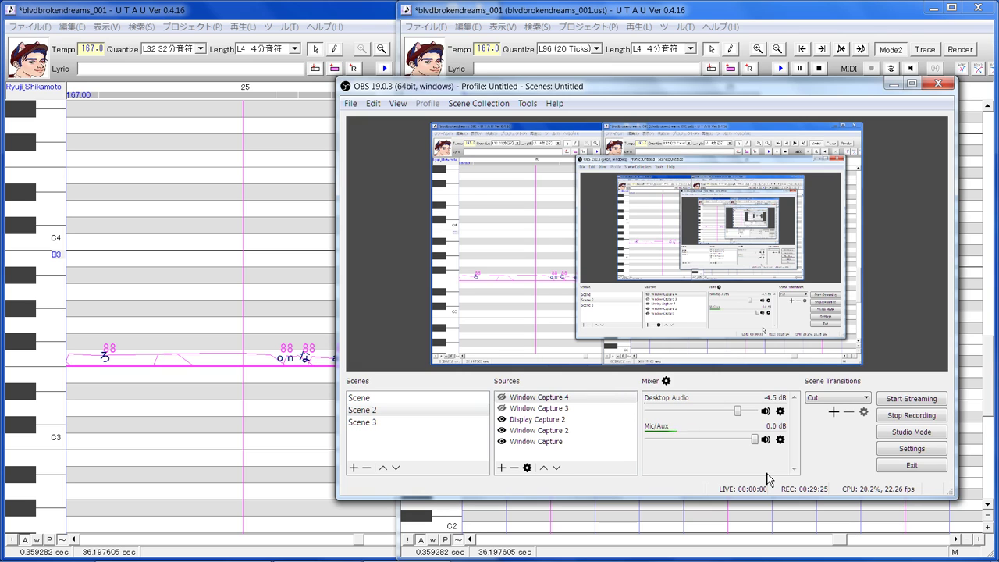
- Go back to bars 15 to 17 of the second project and select the note in the second half of bar 15 for inspection
{"action": "left_click_drag", "start_coordinate": [839, 544], "coordinate": [686, 561]}
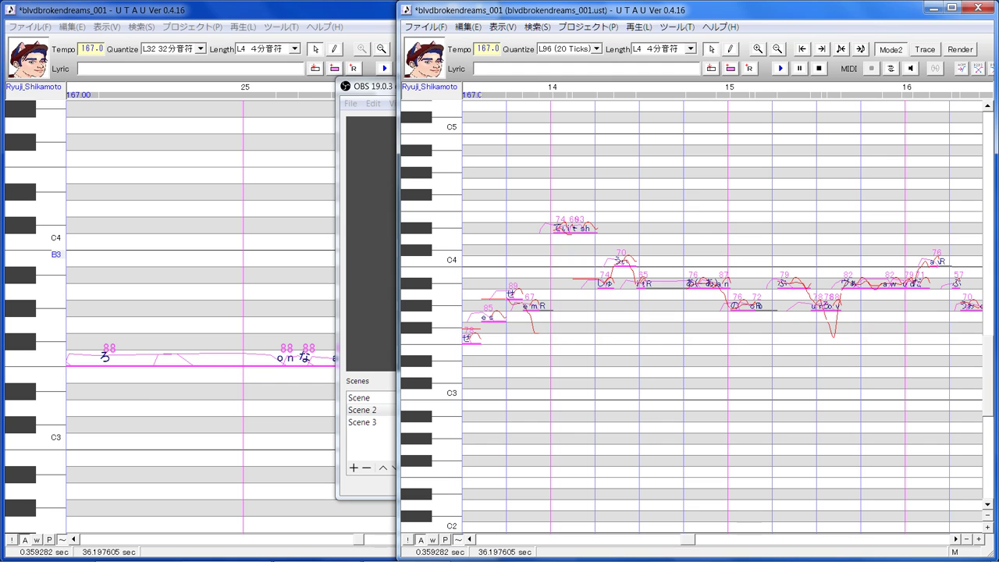
{"action": "left_click", "coordinate": [808, 350]}
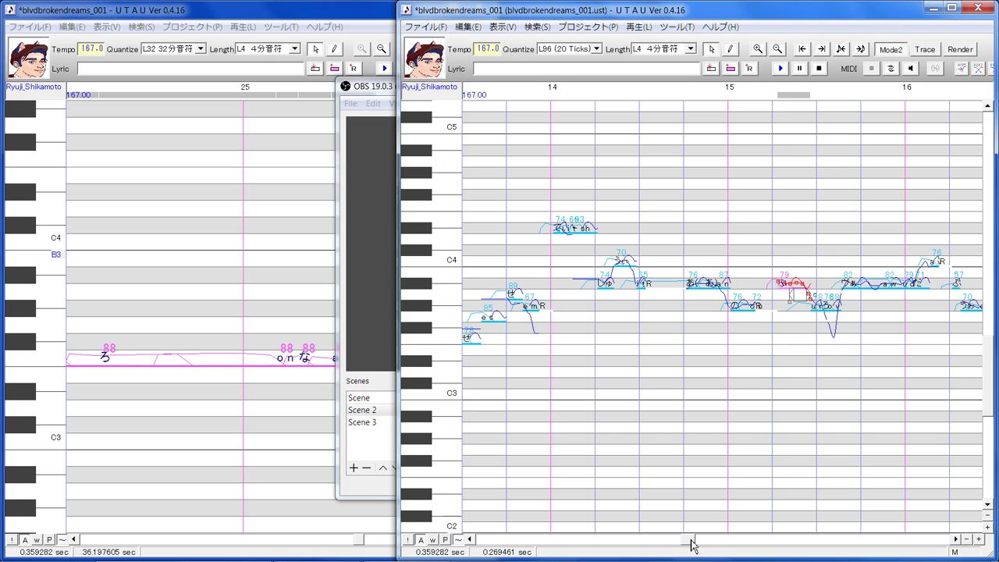
{"action": "left_click_drag", "start_coordinate": [691, 539], "coordinate": [709, 540]}
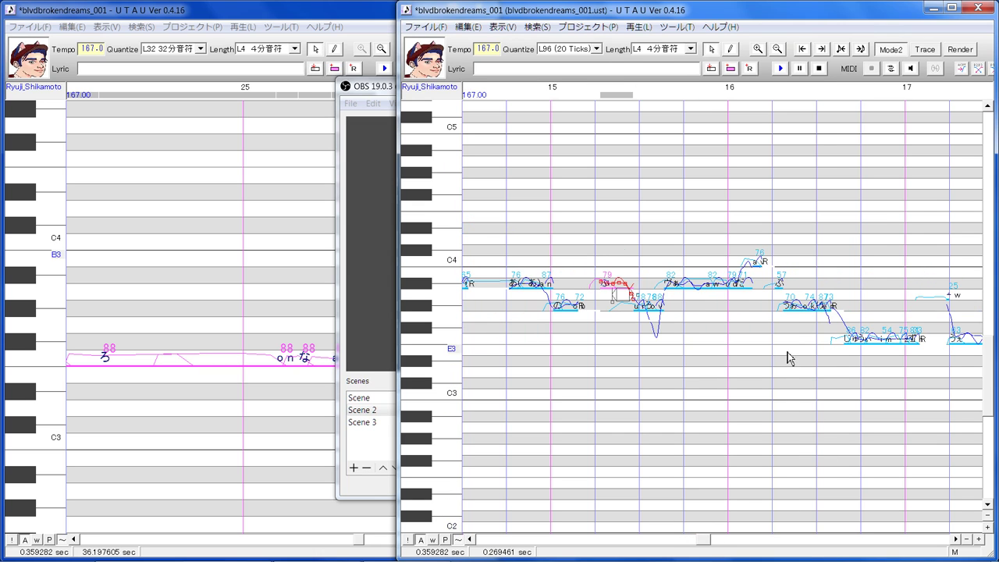
- Zoom in on bar 16 of the second project, select the ぶ note and the following うぉ note, and play them back
{"action": "left_click", "coordinate": [790, 358]}
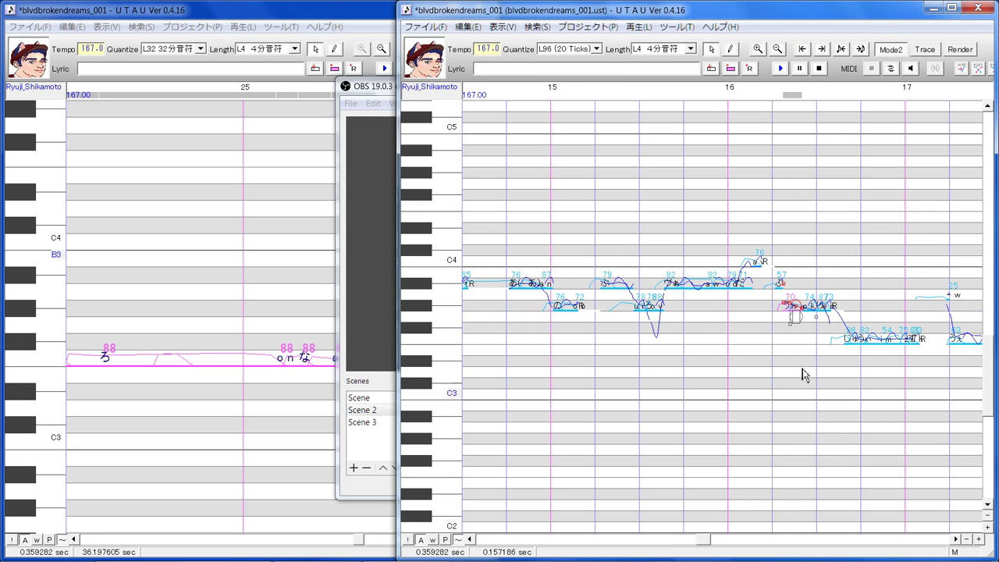
{"action": "left_click", "coordinate": [980, 539]}
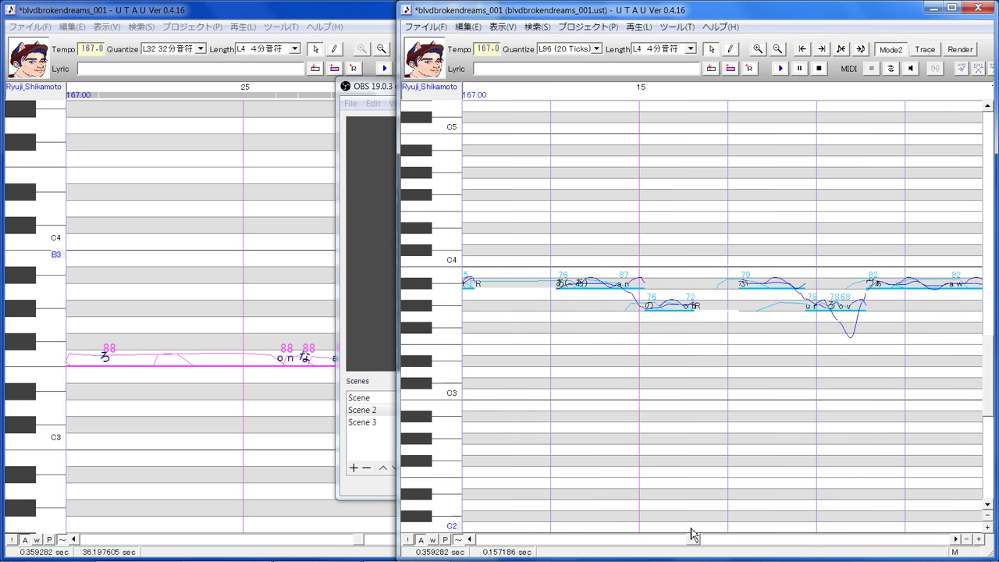
{"action": "key", "text": "Right"}
{"action": "key", "text": "Left"}
{"action": "key", "text": "Left"}
{"action": "key", "text": "Right"}
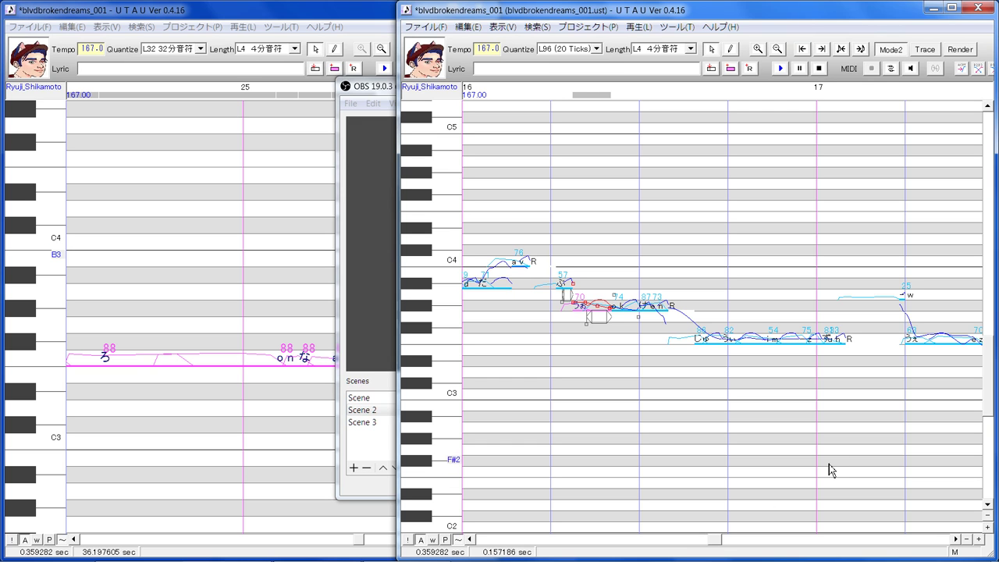
{"action": "left_click_drag", "start_coordinate": [556, 330], "coordinate": [589, 333]}
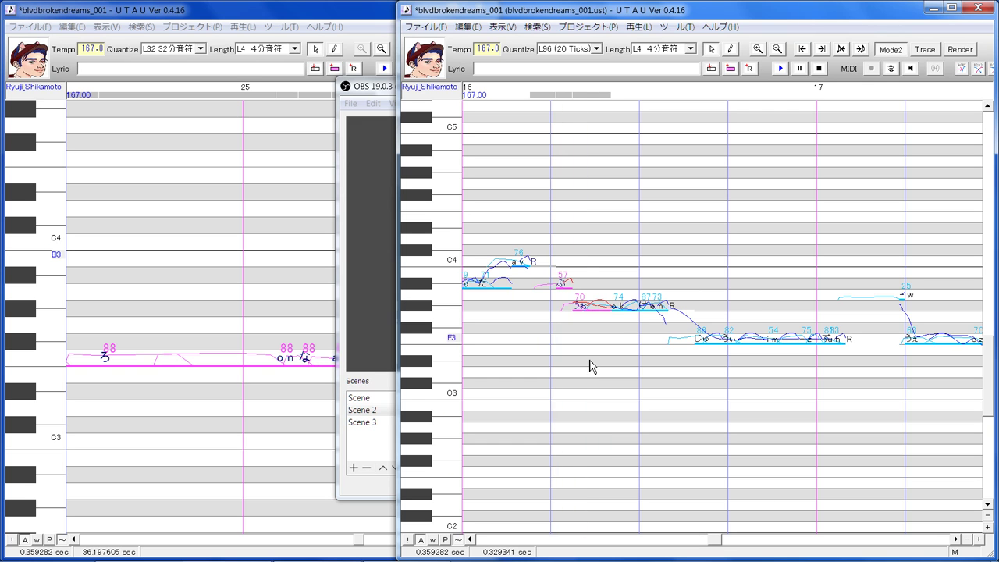
{"action": "left_click", "coordinate": [780, 69]}
{"action": "left_click", "coordinate": [778, 71]}
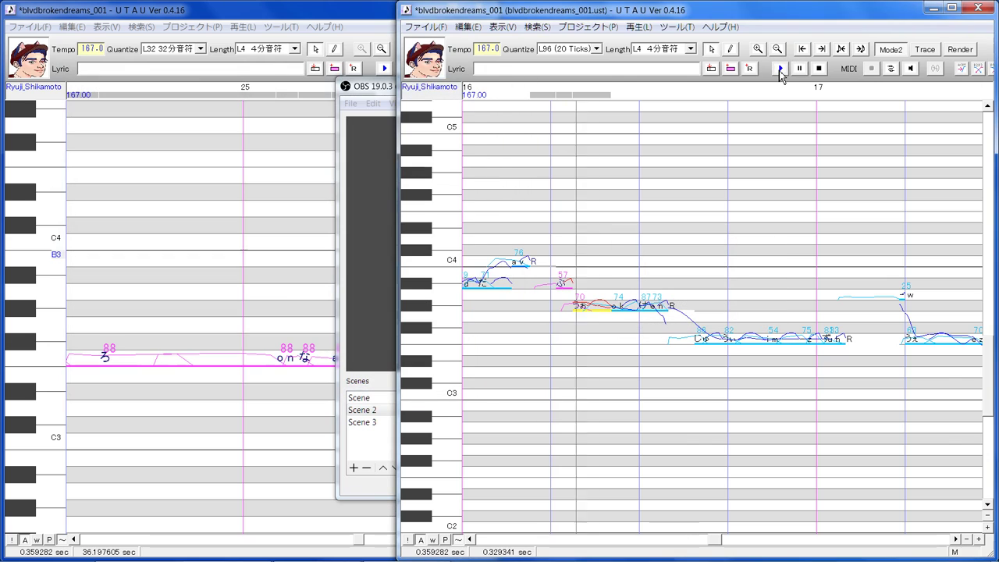
- Extend the selection from the ぶ note in bar 16 through the first two notes of the lower phrase and play it back
{"action": "left_click", "coordinate": [578, 282]}
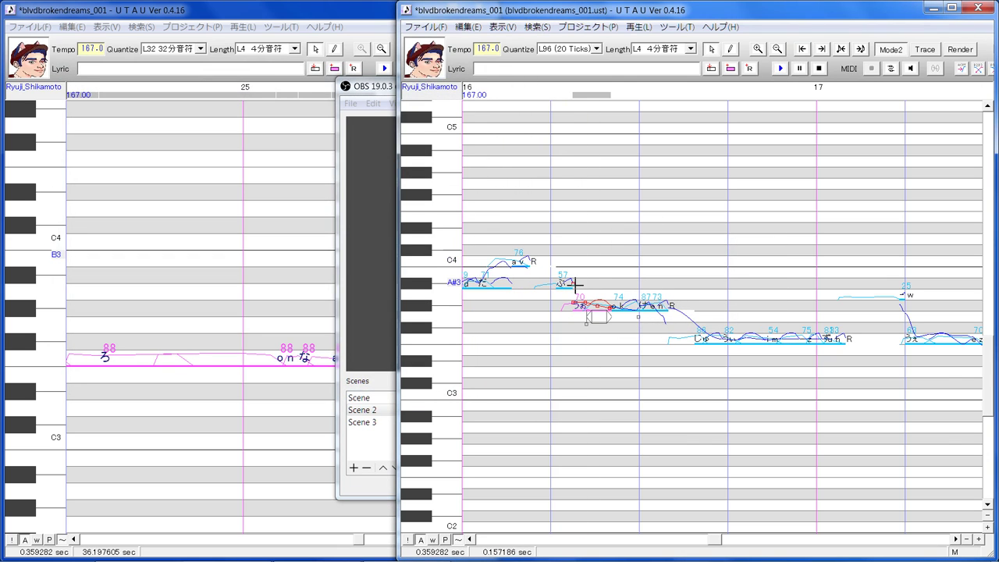
{"action": "left_click_drag", "start_coordinate": [556, 334], "coordinate": [728, 304]}
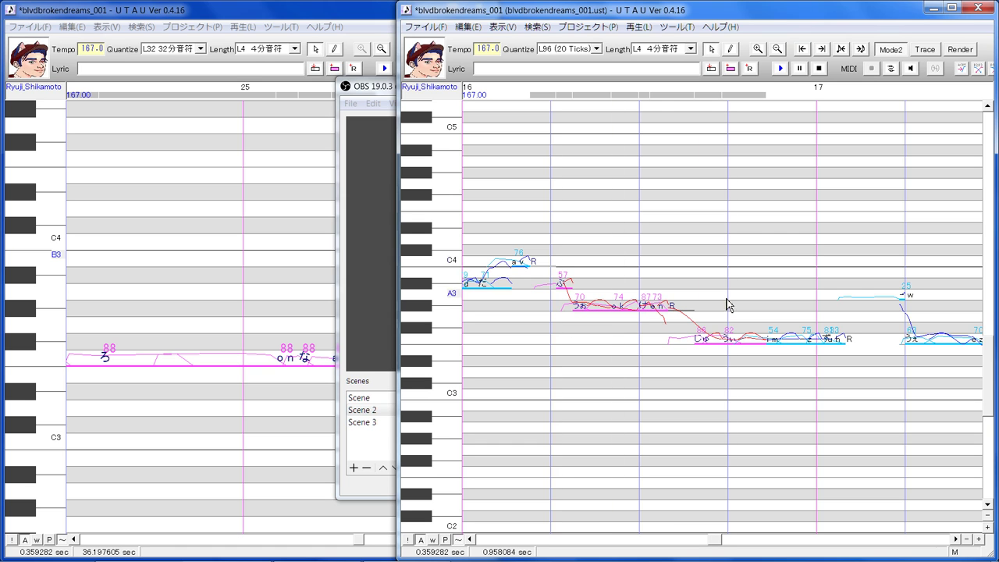
{"action": "left_click", "coordinate": [780, 70]}
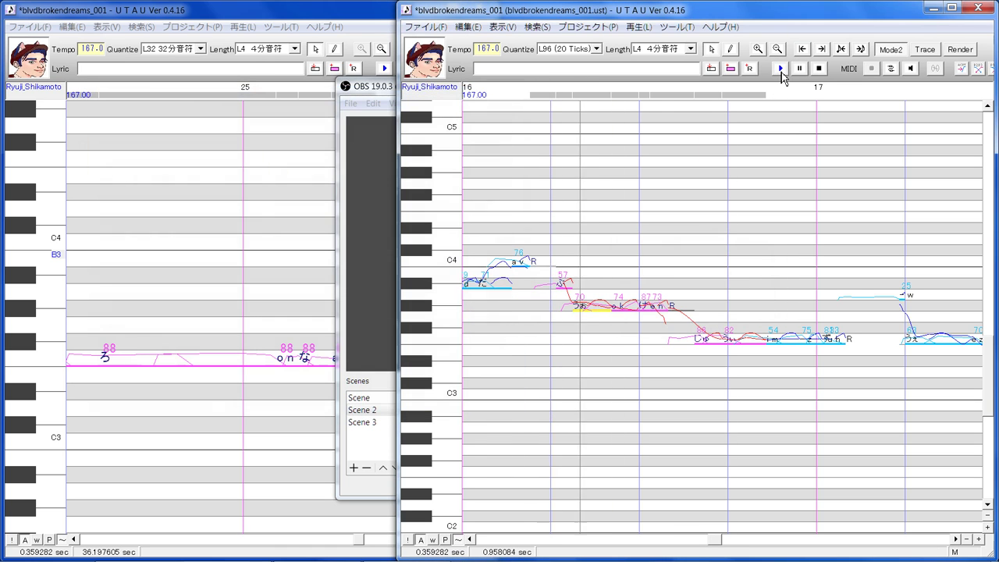
{"action": "left_click", "coordinate": [781, 72]}
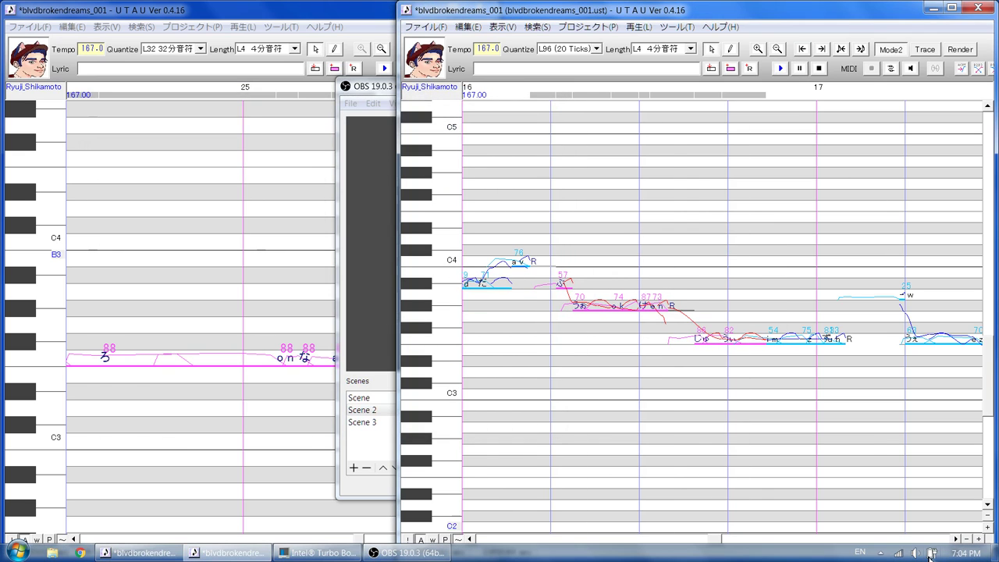
- Set the system speaker volume to 8
{"action": "left_click", "coordinate": [914, 552]}
{"action": "left_click", "coordinate": [917, 555]}
{"action": "left_click_drag", "start_coordinate": [914, 474], "coordinate": [915, 456]}
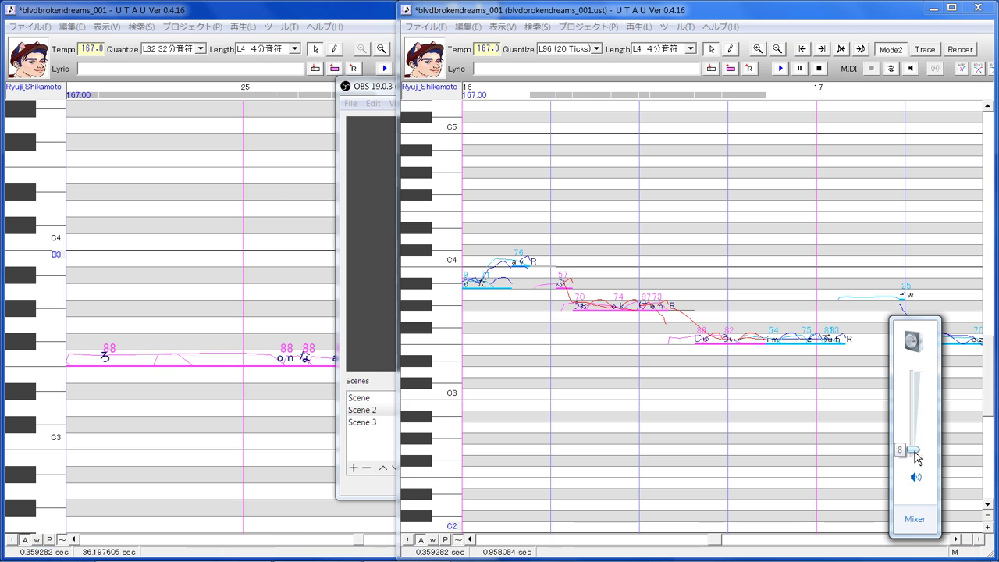
- Select all notes in the second project, render and play them back, and switch to OBS when playback is over
{"action": "left_click", "coordinate": [782, 153]}
{"action": "key", "text": "ctrl+a"}
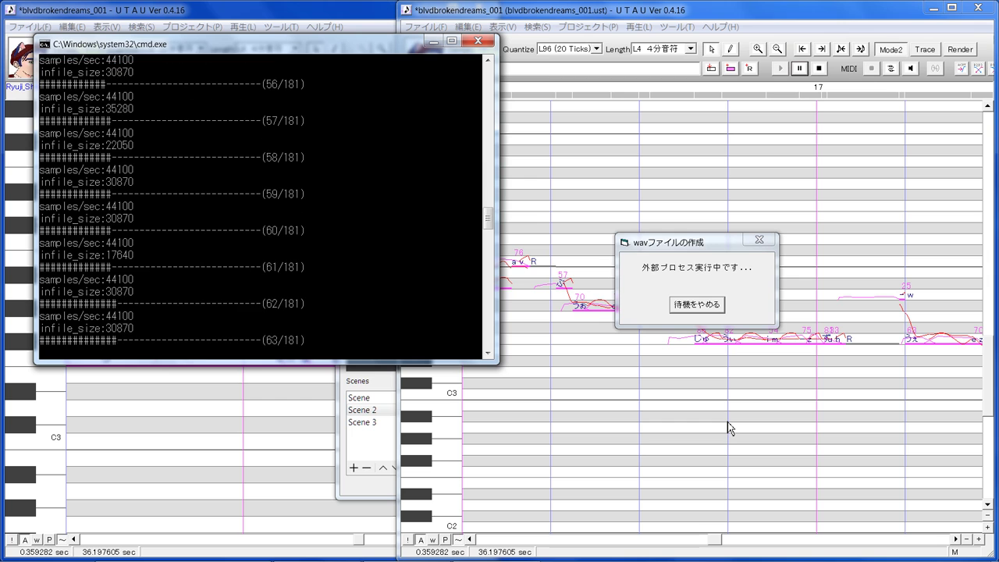
{"action": "left_click", "coordinate": [392, 492]}
{"action": "left_click", "coordinate": [690, 14]}
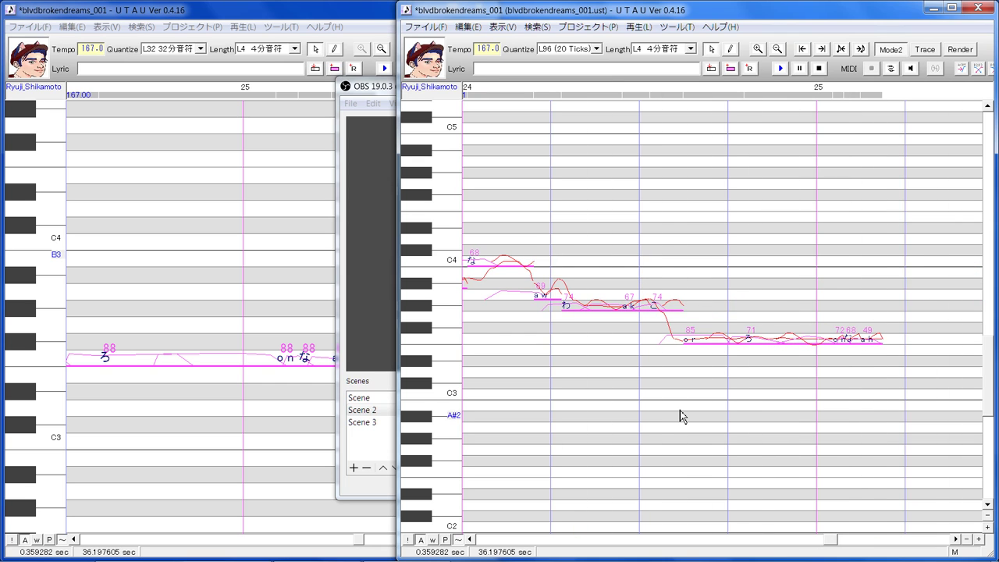
{"action": "left_click", "coordinate": [386, 488]}
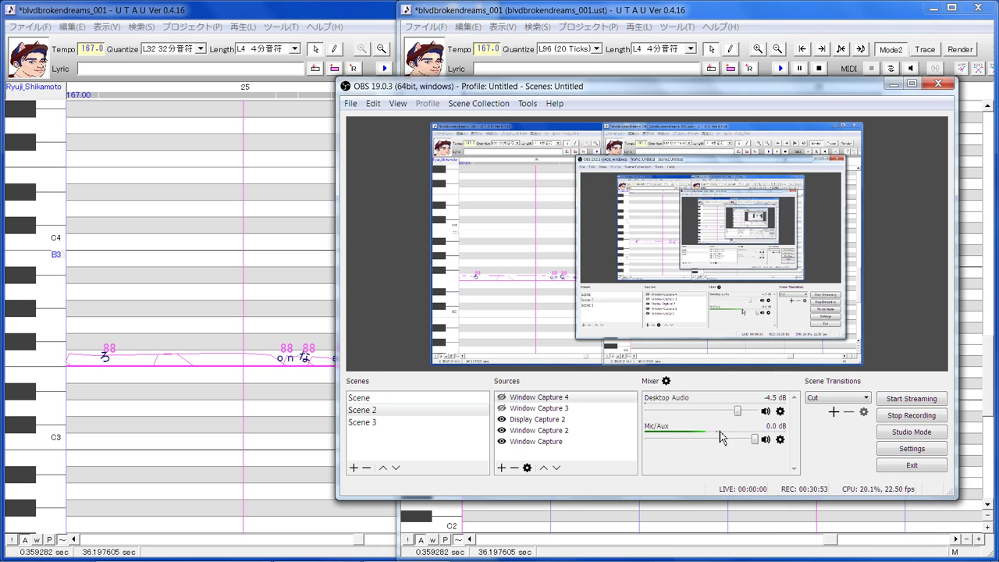